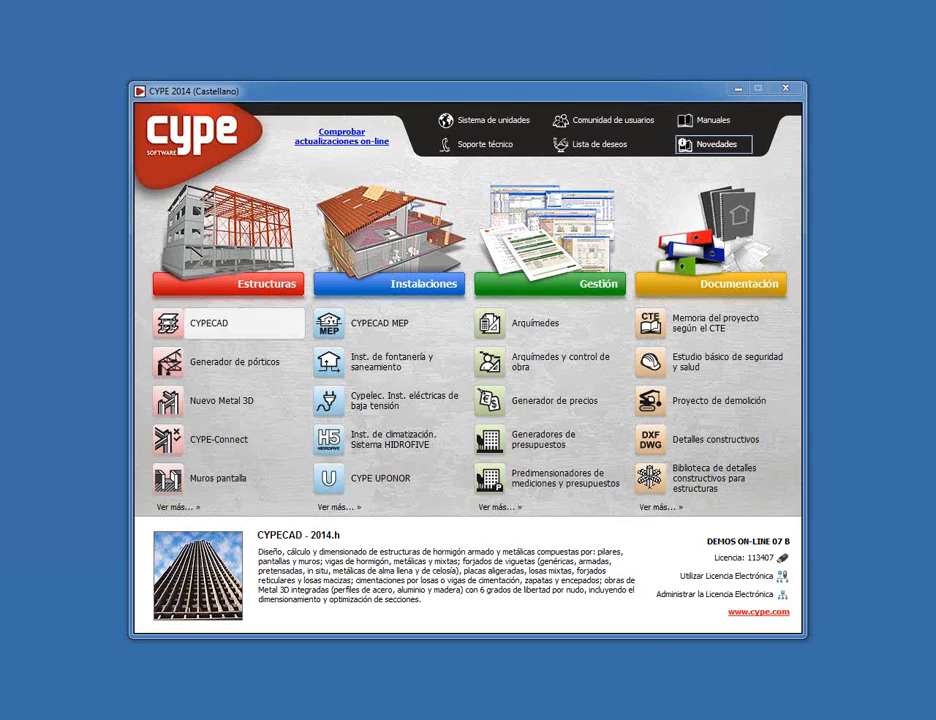
Start CYPECAD with the zapatas project and close its calculation error report
{"action": "left_click", "coordinate": [226, 330]}
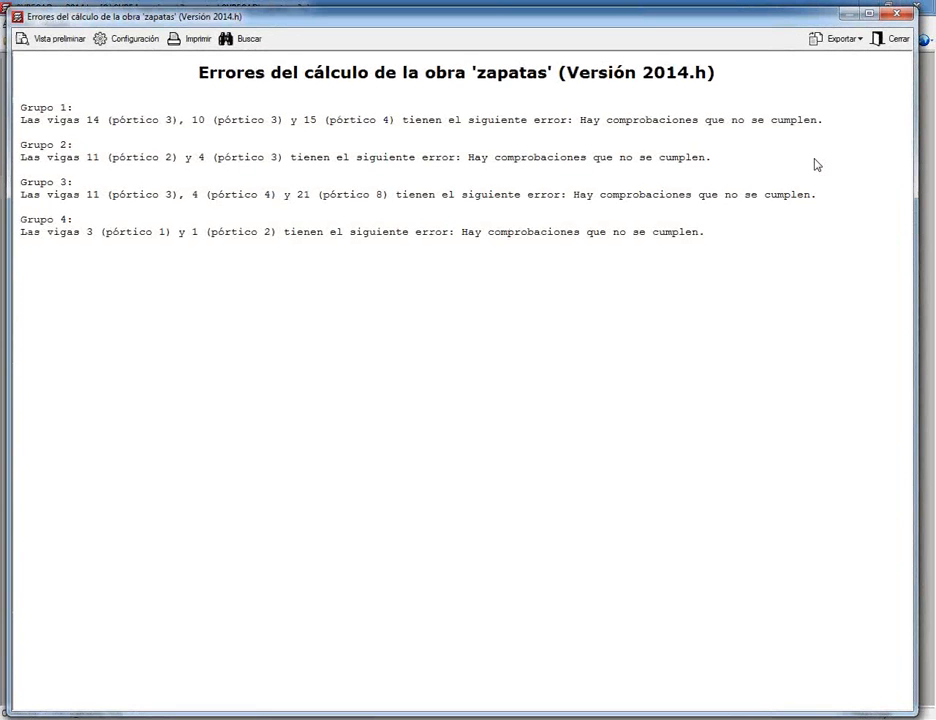
{"action": "left_click", "coordinate": [890, 40]}
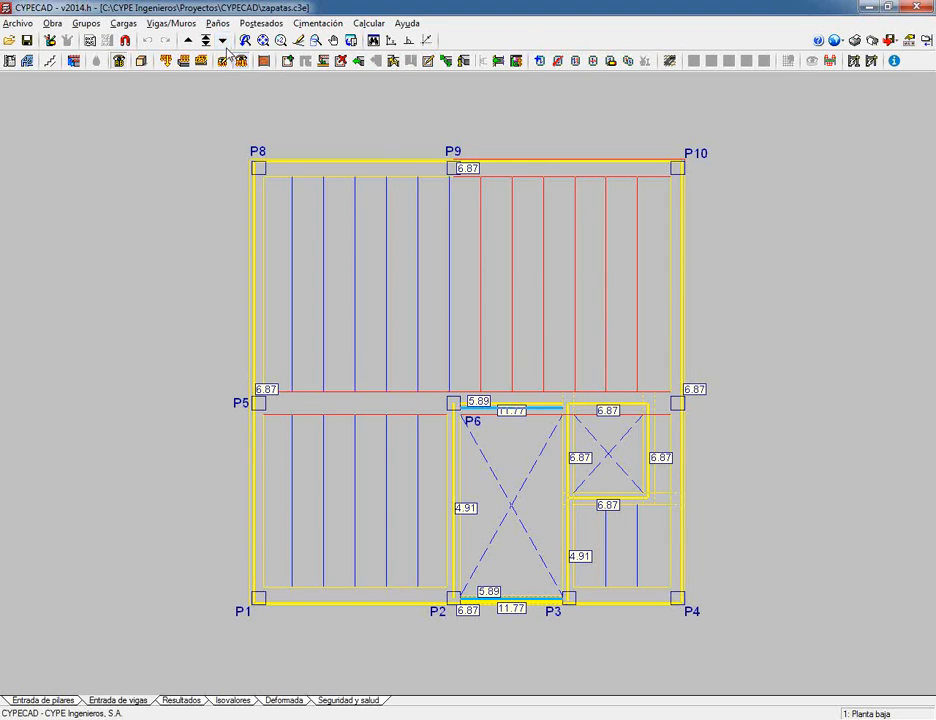
Examine the building's 3D model from several sides and return to the Planta baja floor plan
{"action": "left_click", "coordinate": [141, 61]}
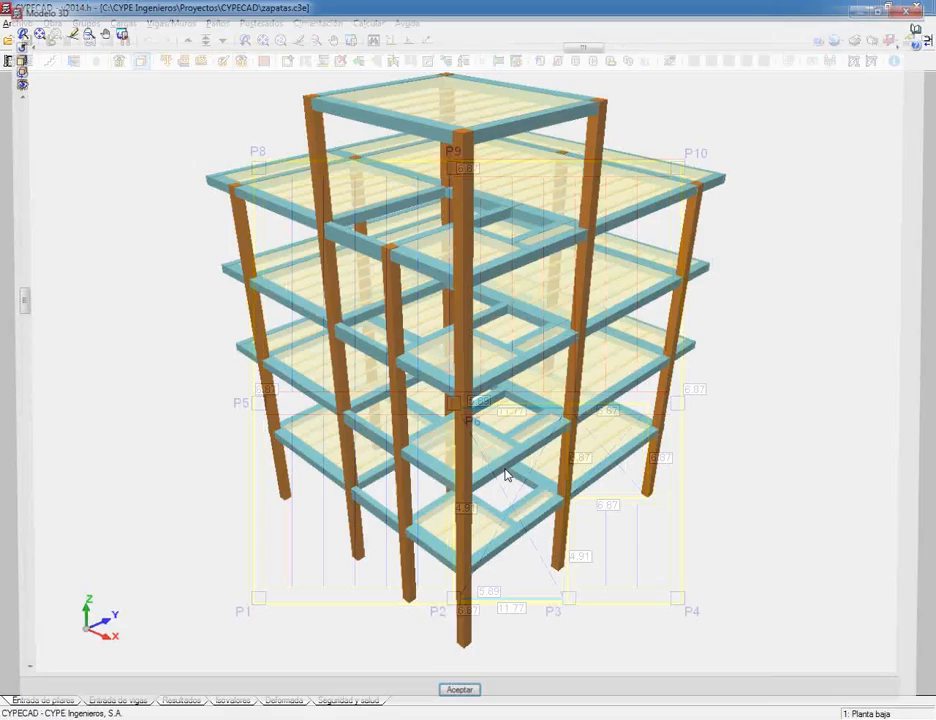
{"action": "left_click_drag", "start_coordinate": [505, 470], "coordinate": [330, 408]}
{"action": "left_click_drag", "start_coordinate": [490, 420], "coordinate": [386, 397]}
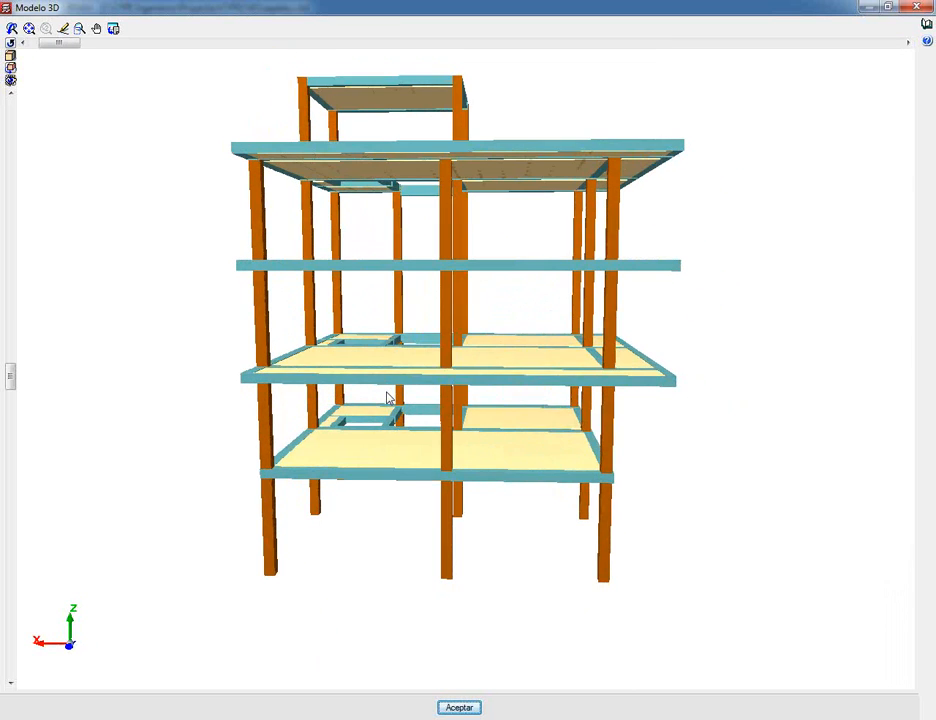
{"action": "left_click_drag", "start_coordinate": [547, 363], "coordinate": [683, 548]}
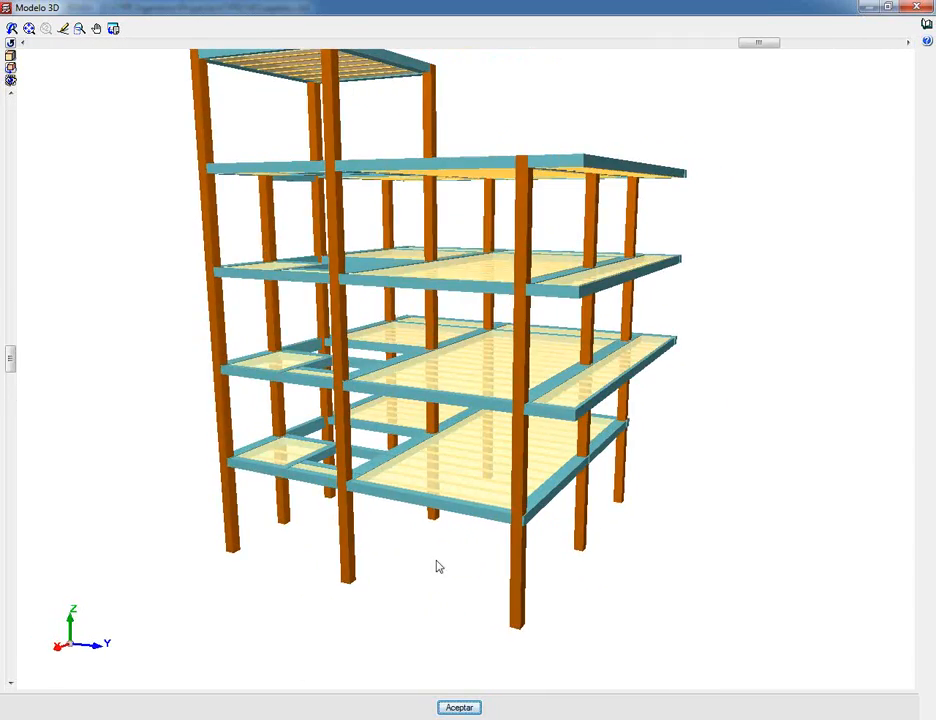
{"action": "left_click", "coordinate": [460, 708]}
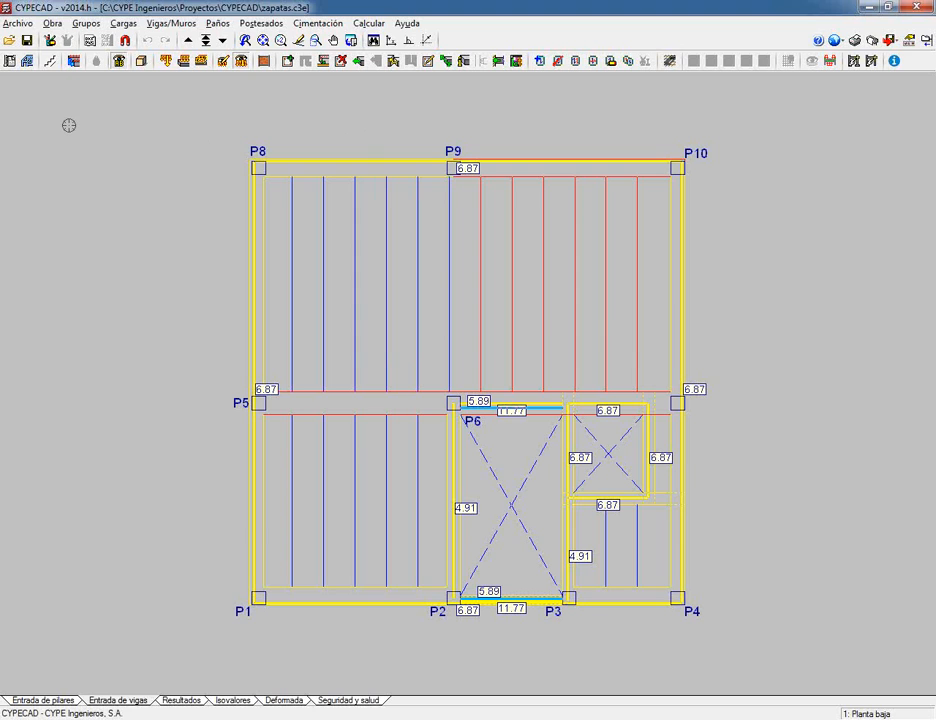
Open the wind load code settings from the project's general data
{"action": "left_click", "coordinate": [47, 23]}
{"action": "left_click", "coordinate": [66, 42]}
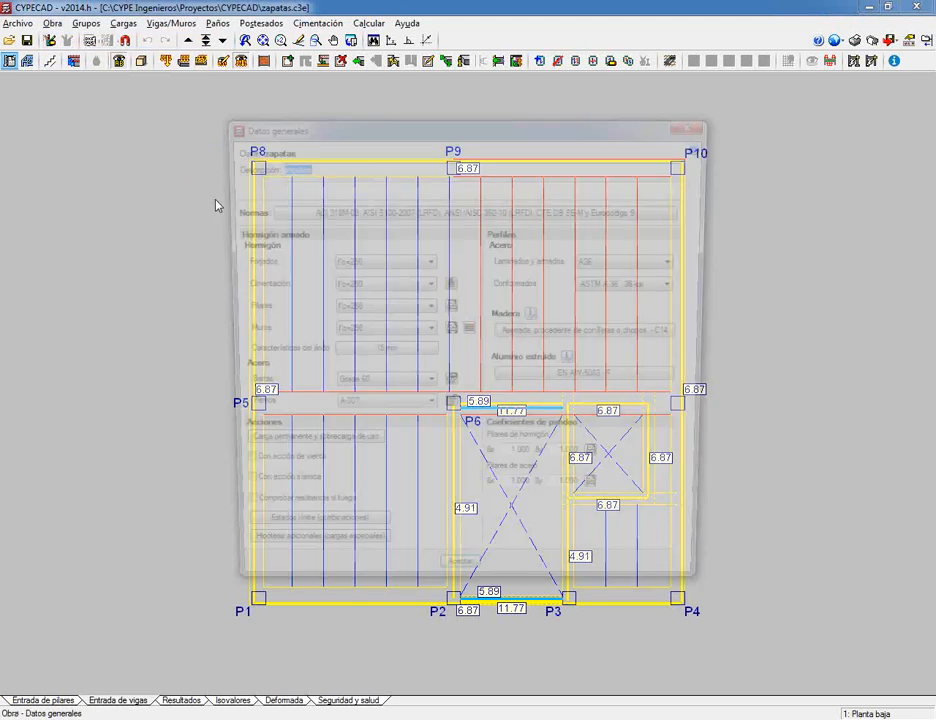
{"action": "left_click_drag", "start_coordinate": [503, 133], "coordinate": [541, 104]}
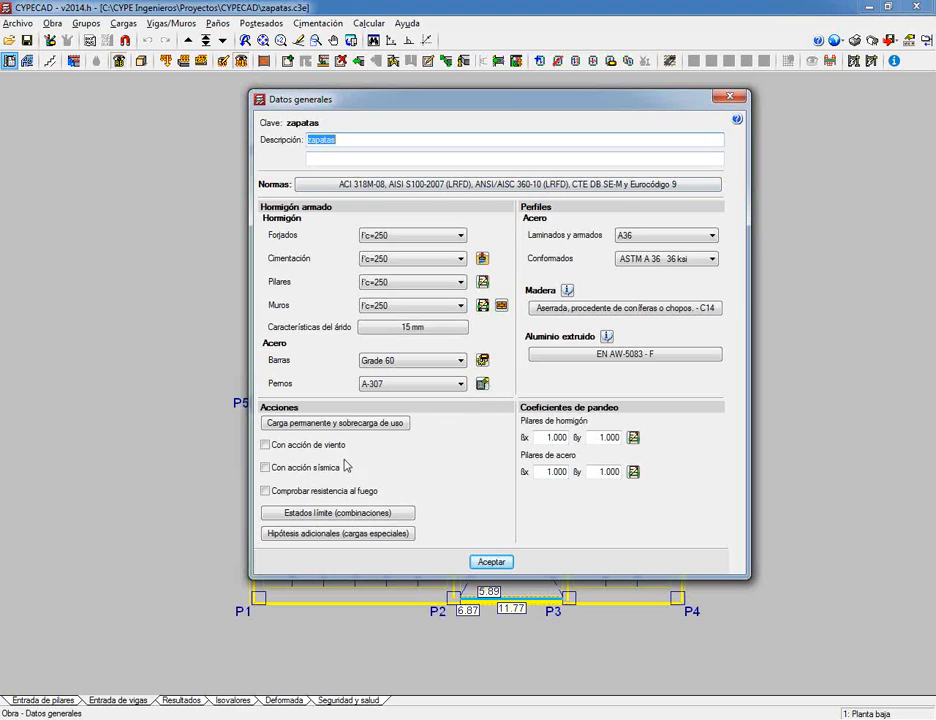
{"action": "left_click", "coordinate": [295, 447]}
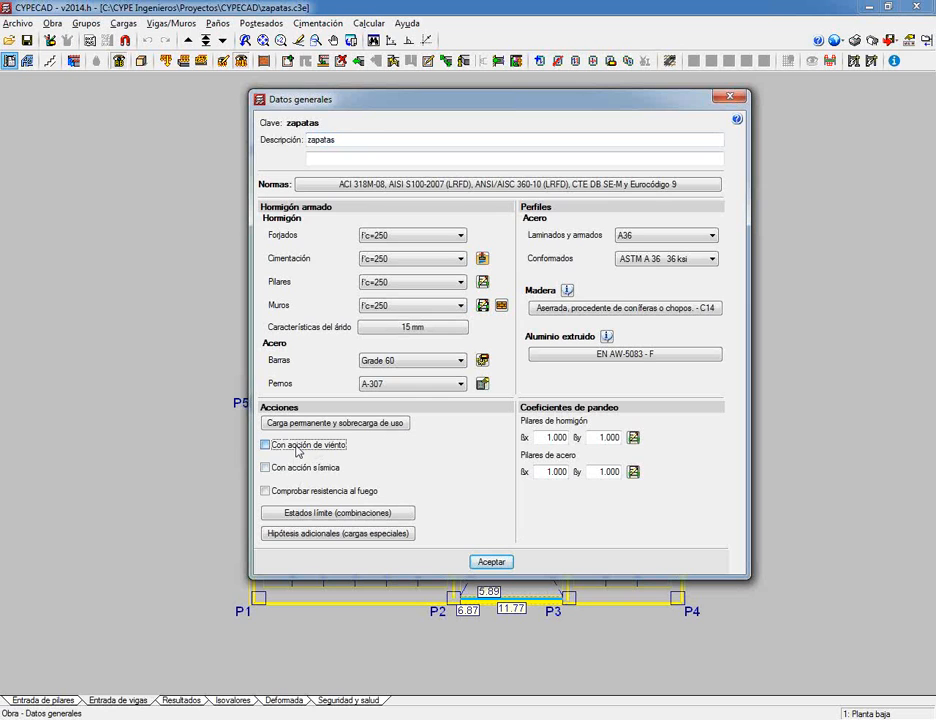
{"action": "left_click", "coordinate": [297, 447]}
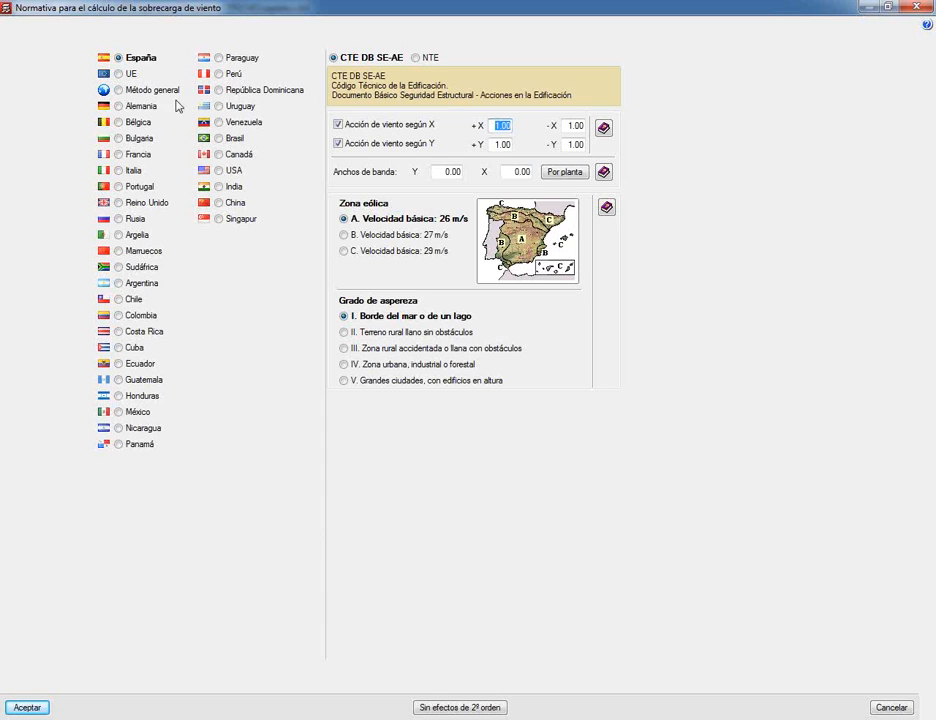
Compare Spain's NTE and CTE DB SE-AE wind codes, and select Panamá's REP04
{"action": "left_click", "coordinate": [428, 60]}
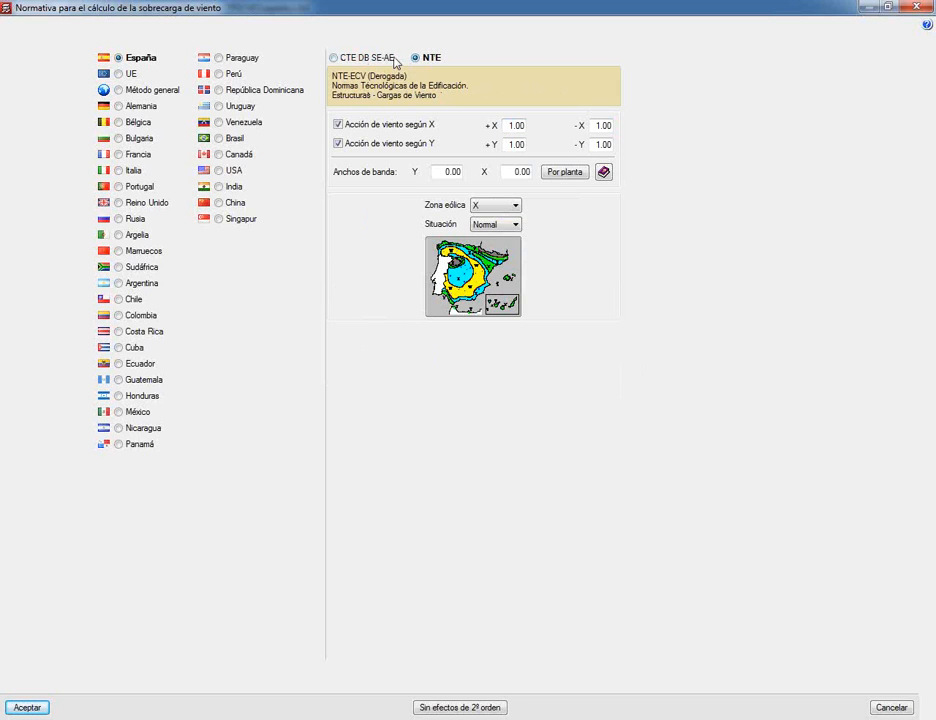
{"action": "left_click", "coordinate": [370, 60]}
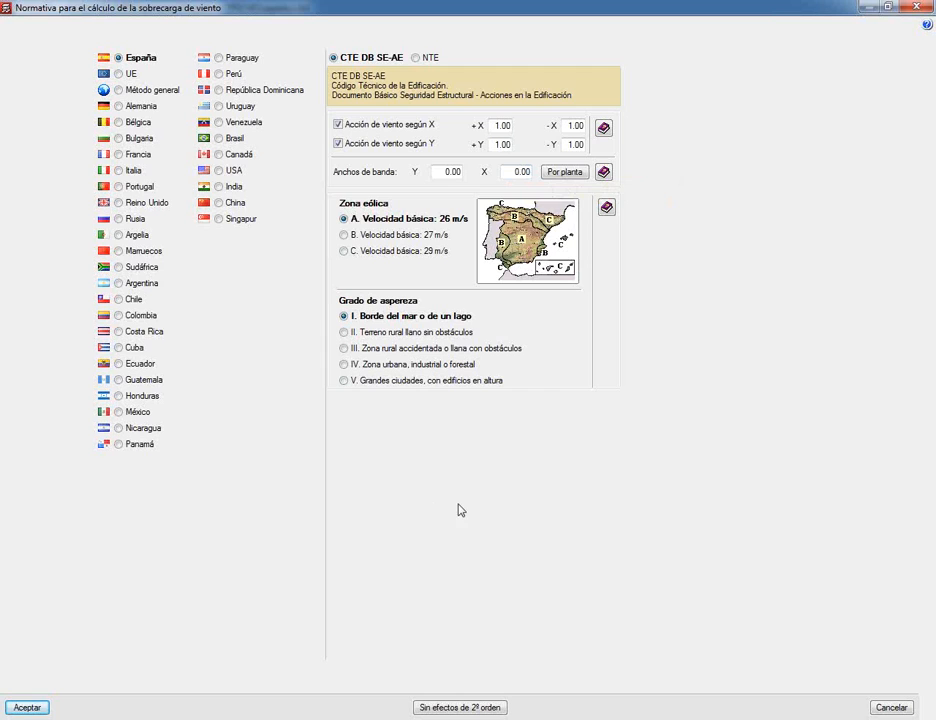
{"action": "left_click", "coordinate": [134, 446]}
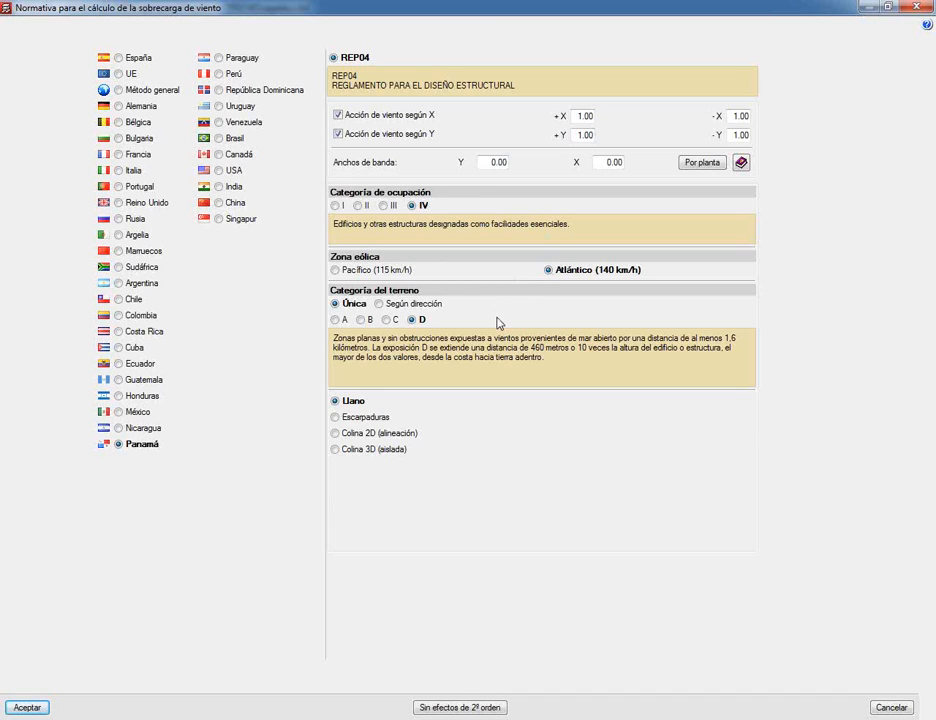
Try the Escarpaduras terrain with an Ascendente slope in the longitudinal direction (Y), and return the terrain to Llano
{"action": "left_click", "coordinate": [366, 418]}
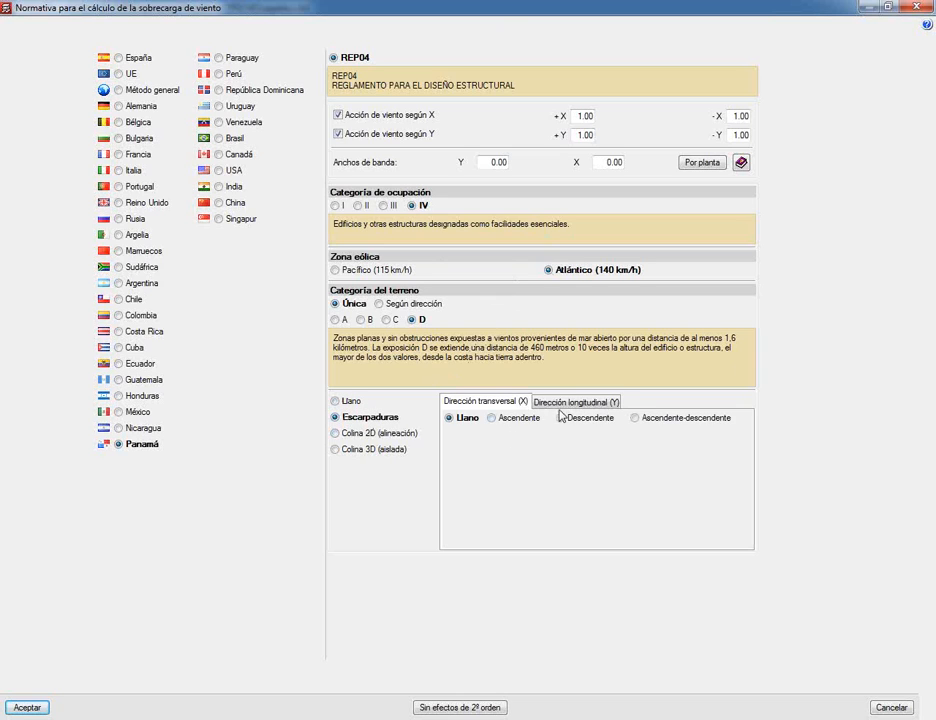
{"action": "left_click", "coordinate": [558, 403]}
{"action": "left_click", "coordinate": [505, 418]}
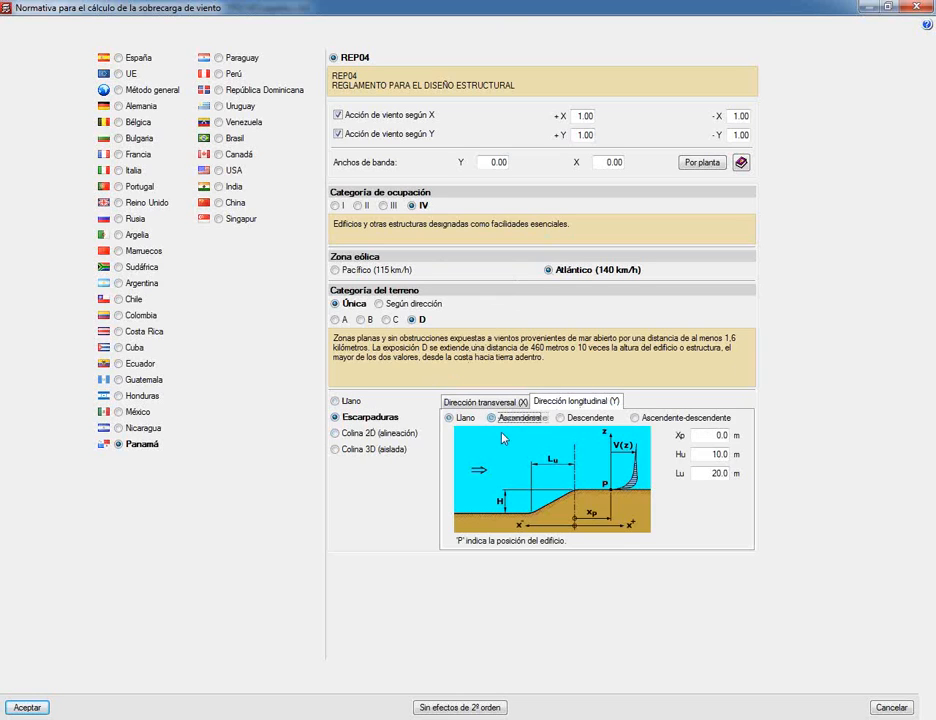
{"action": "left_click", "coordinate": [484, 402]}
{"action": "left_click", "coordinate": [350, 401]}
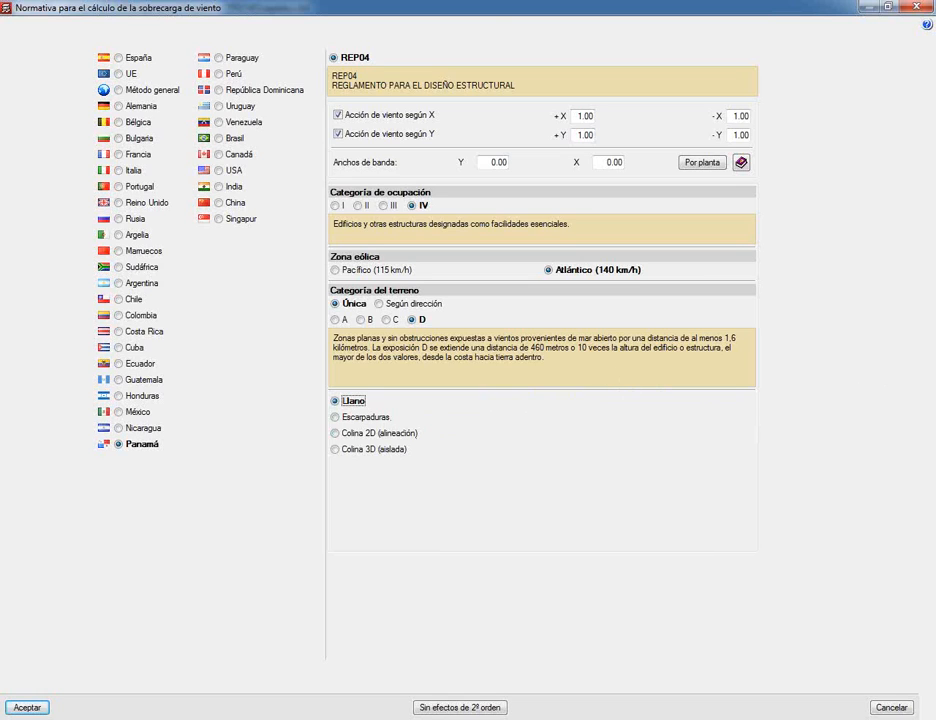
{"action": "left_click", "coordinate": [27, 708]}
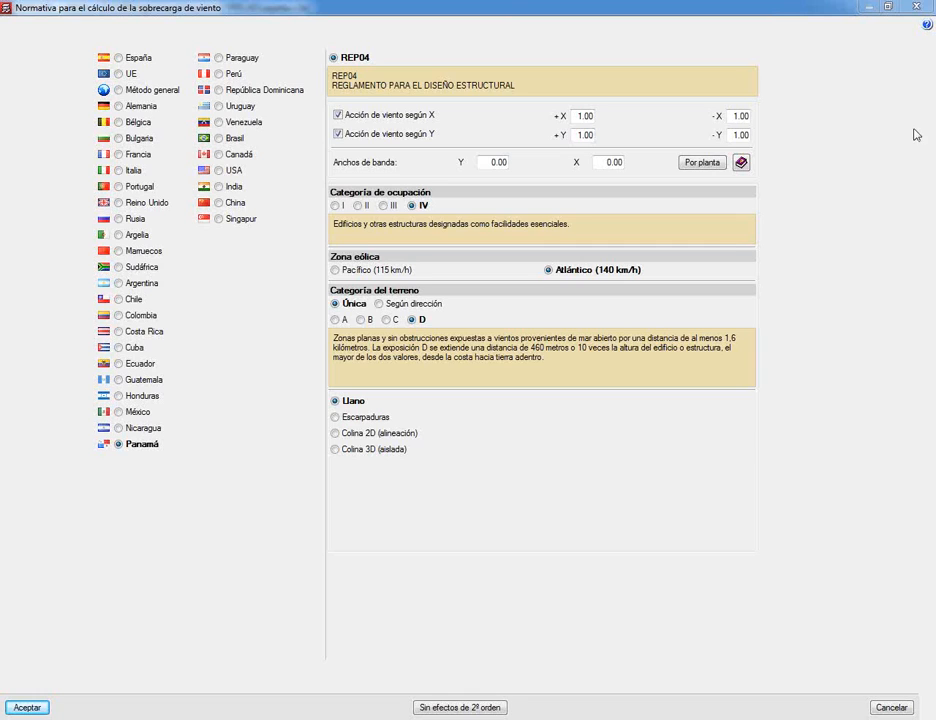
Read the help text on the load coefficients for wind action along X and Y
{"action": "left_click", "coordinate": [927, 28]}
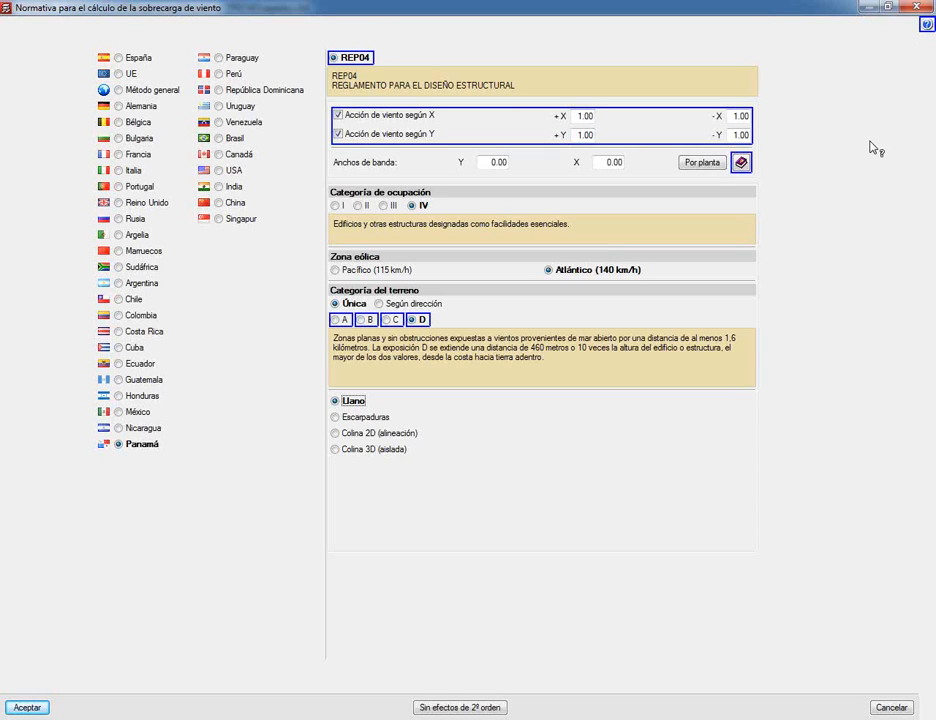
{"action": "left_click", "coordinate": [655, 131]}
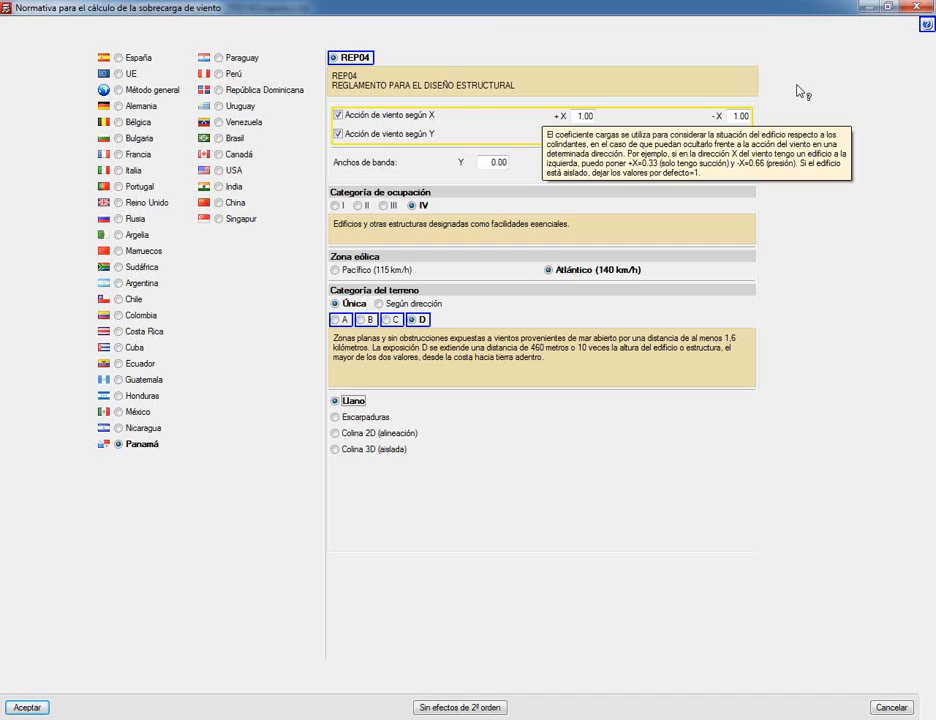
{"action": "left_click", "coordinate": [810, 97]}
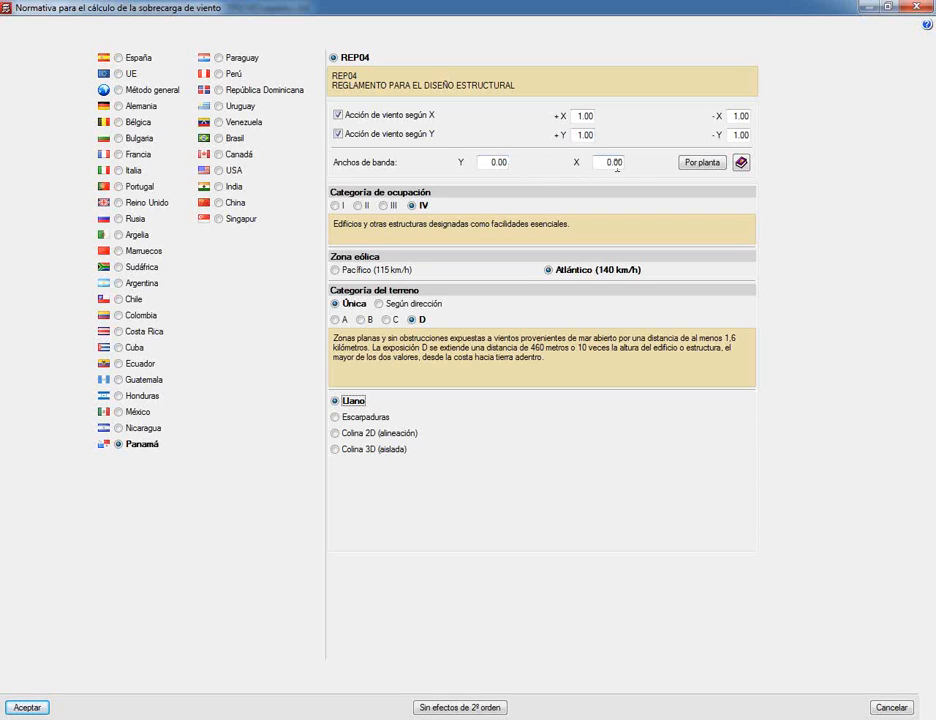
View the per-floor wind band widths, and leave the wind settings and general data without saving
{"action": "left_click", "coordinate": [697, 163]}
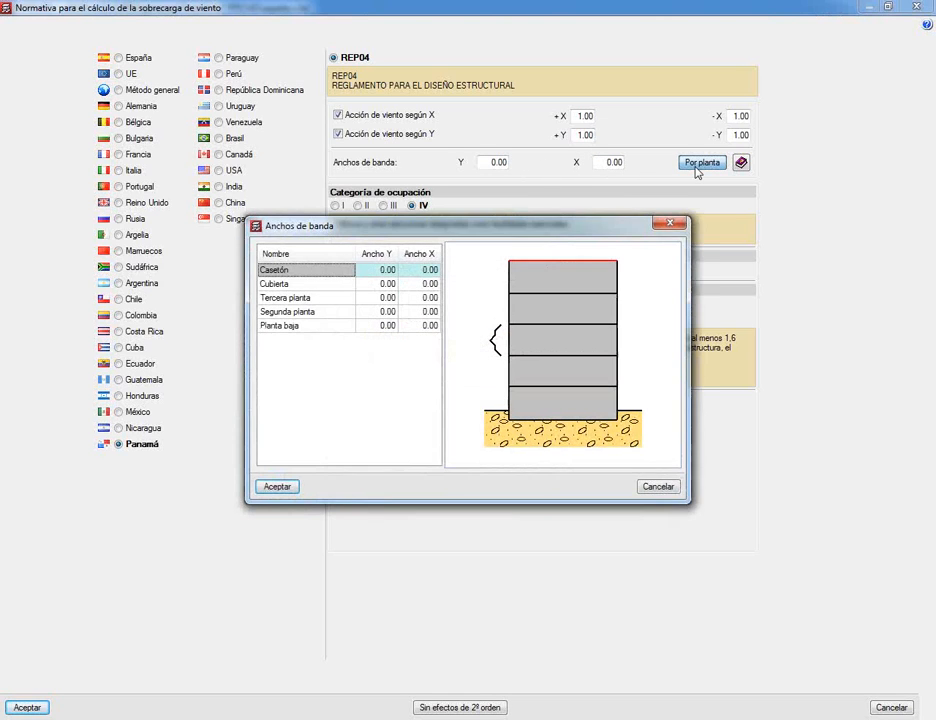
{"action": "left_click_drag", "start_coordinate": [610, 224], "coordinate": [616, 220]}
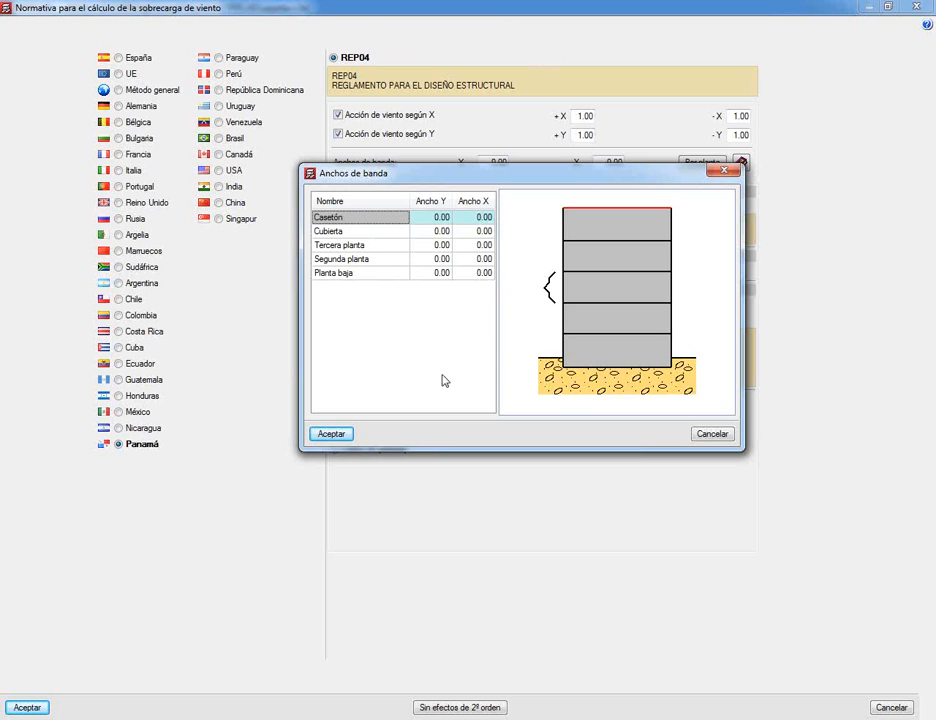
{"action": "key", "text": "Escape"}
{"action": "key", "text": "Escape"}
{"action": "key", "text": "Escape"}
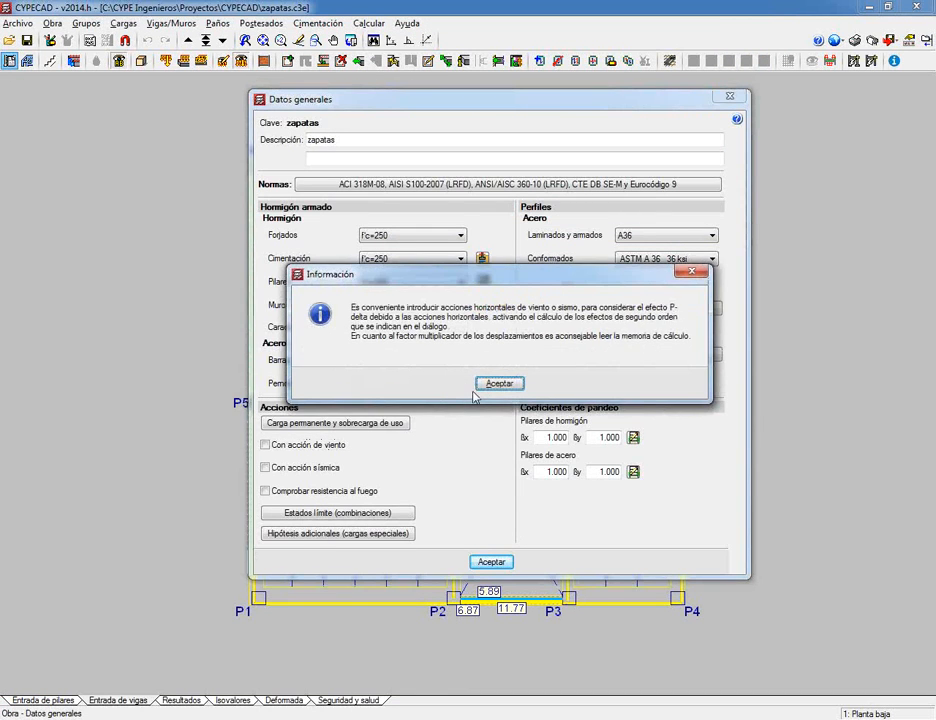
{"action": "left_click", "coordinate": [476, 386]}
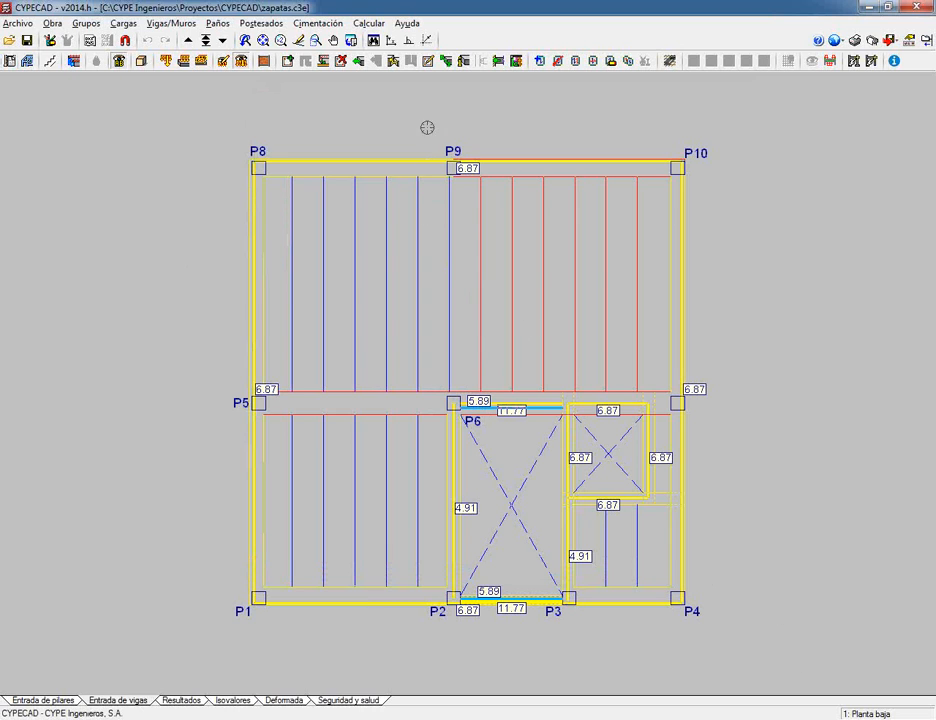
Show the coordinate input window and set its reference origin at column P1's outer corner to measure the floor plan
{"action": "left_click", "coordinate": [426, 40]}
{"action": "left_click_drag", "start_coordinate": [467, 327], "coordinate": [132, 84]}
{"action": "left_click", "coordinate": [154, 100]}
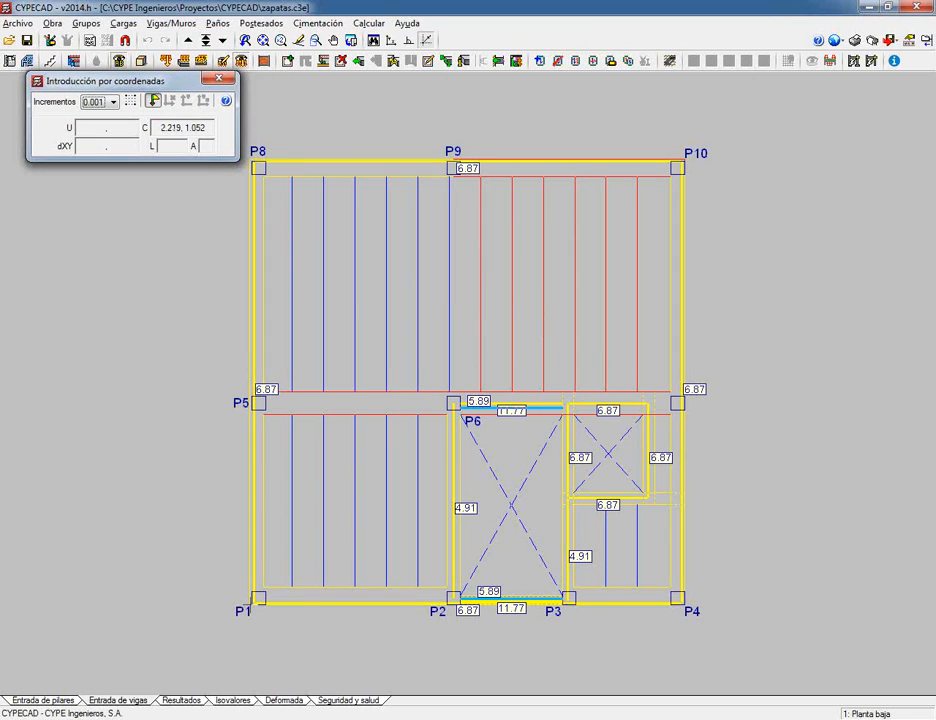
{"action": "left_click", "coordinate": [252, 601]}
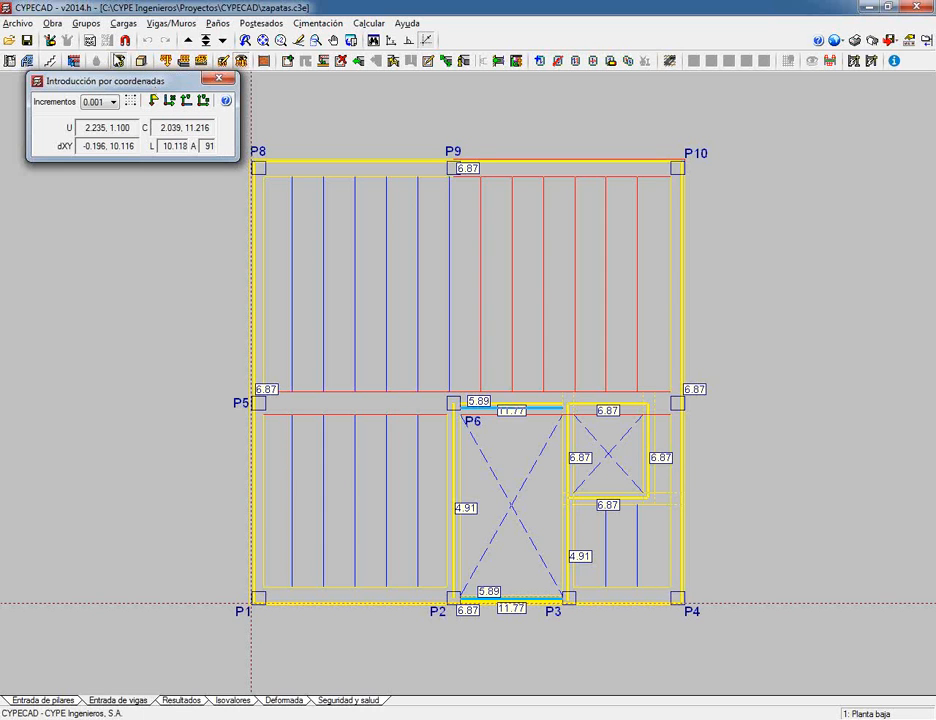
Enable wind action in the project's general data with Panamá's REP04 code
{"action": "left_click", "coordinate": [58, 23]}
{"action": "left_click", "coordinate": [80, 38]}
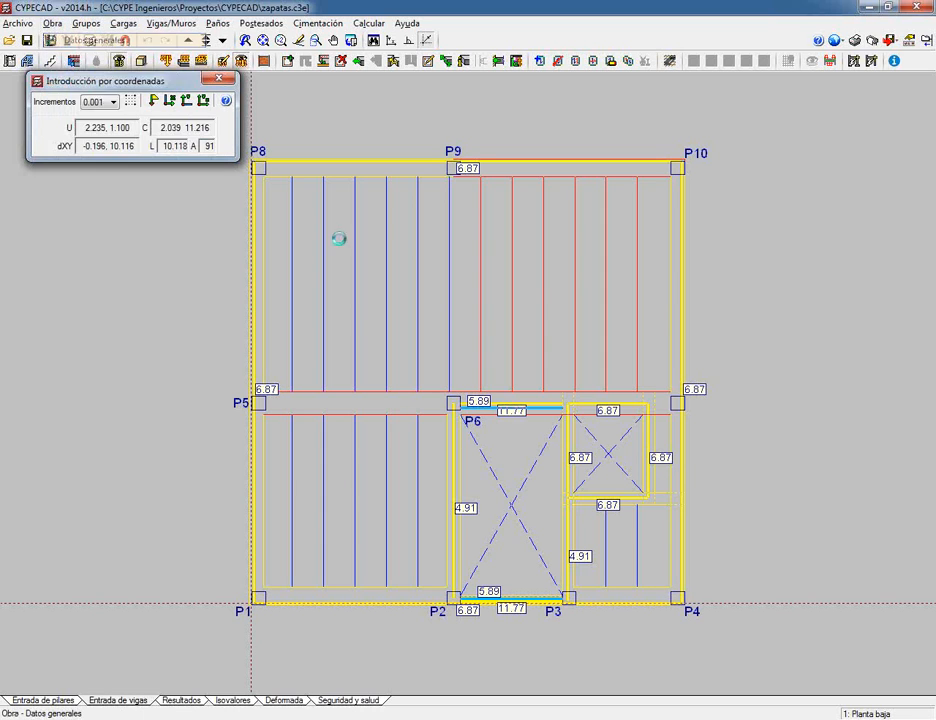
{"action": "left_click", "coordinate": [305, 470]}
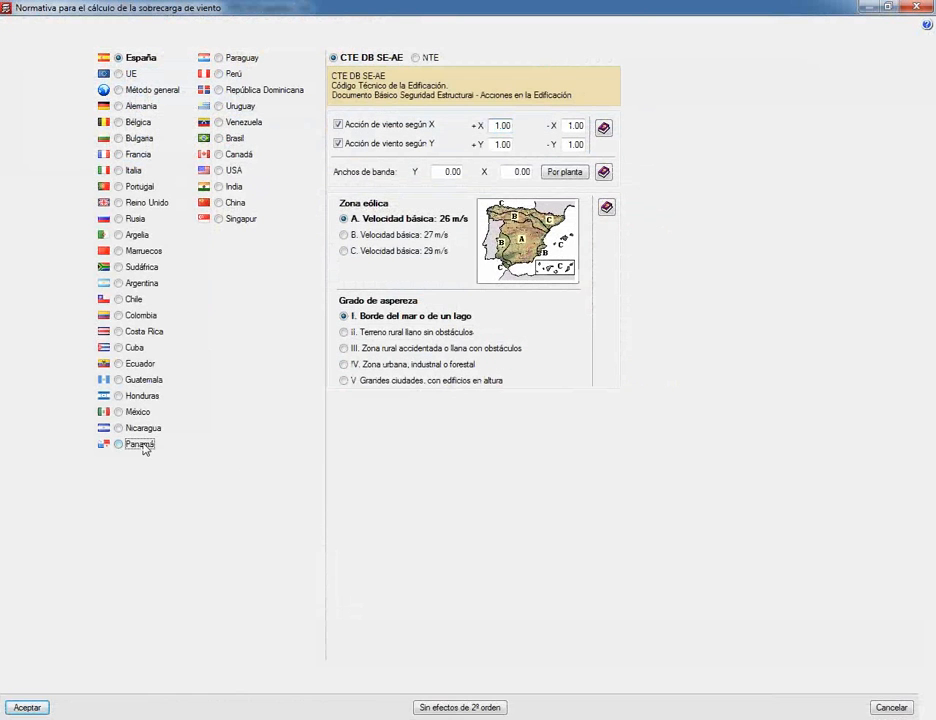
{"action": "left_click", "coordinate": [142, 443]}
Set the Planta baja wind band widths to 9.80 for Y and 9.60 for X in the per-floor table
{"action": "left_click", "coordinate": [697, 164]}
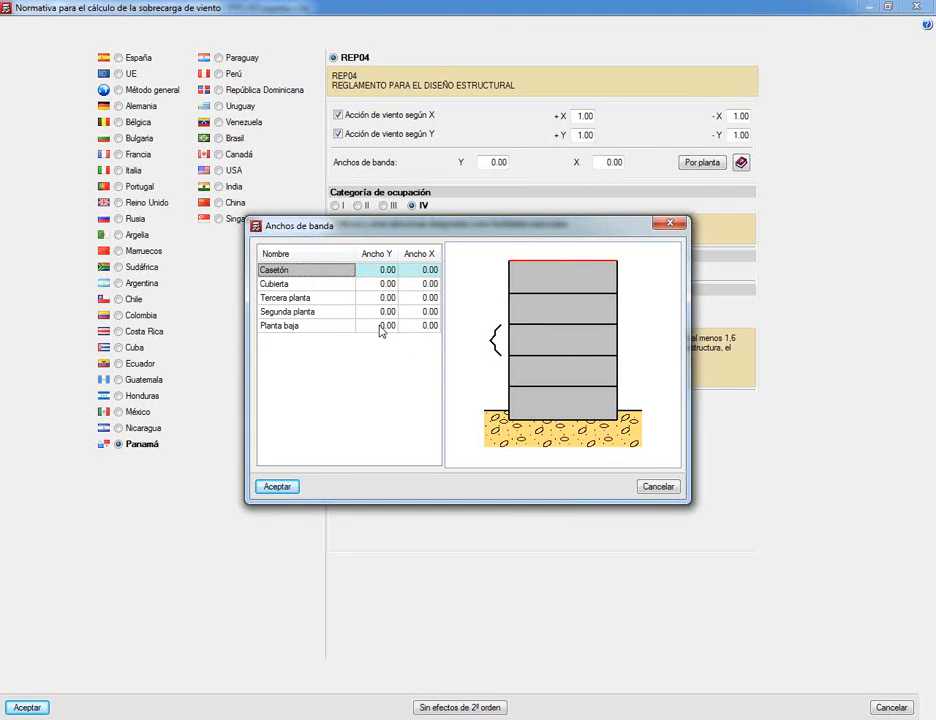
{"action": "left_click", "coordinate": [381, 328]}
{"action": "type", "text": "9.8"}
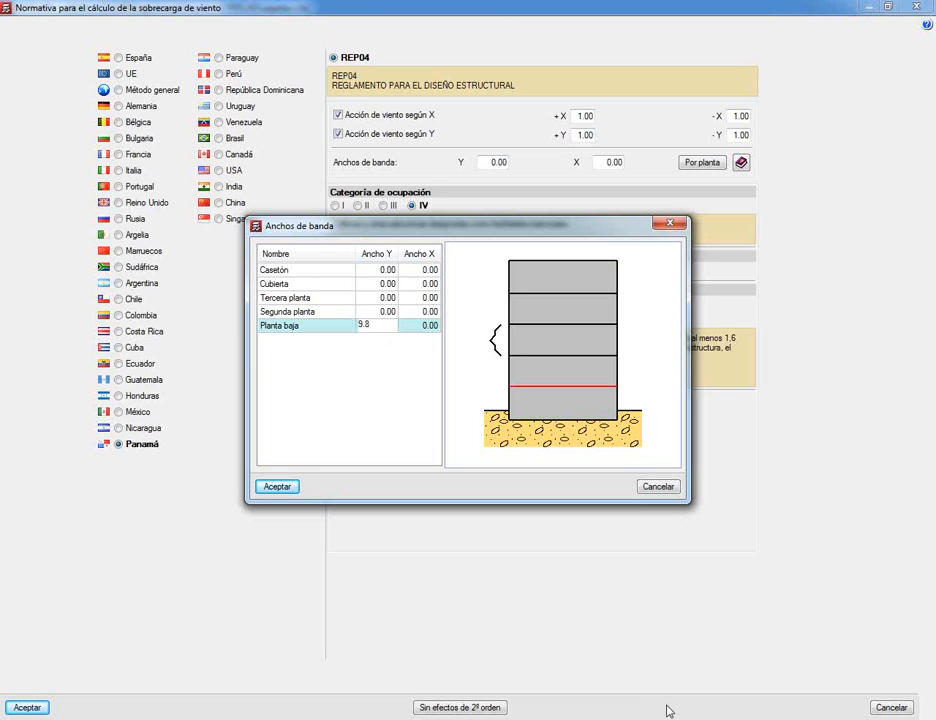
{"action": "key", "text": "Tab"}
{"action": "type", "text": "9.6"}
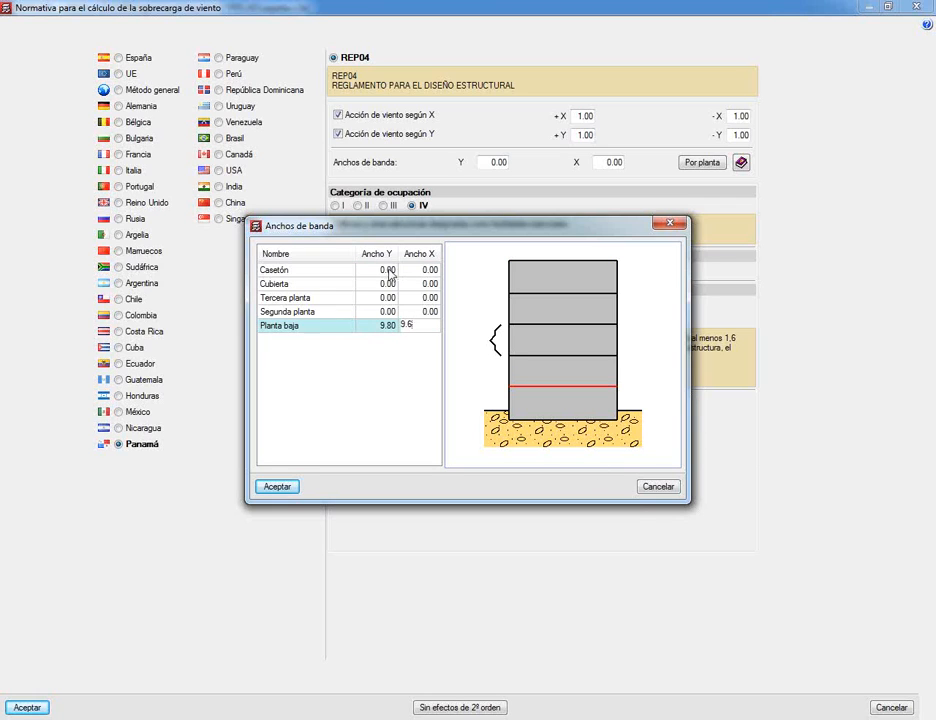
Set both the Y and X band widths of the Casetón level to 5.00
{"action": "left_click", "coordinate": [390, 271]}
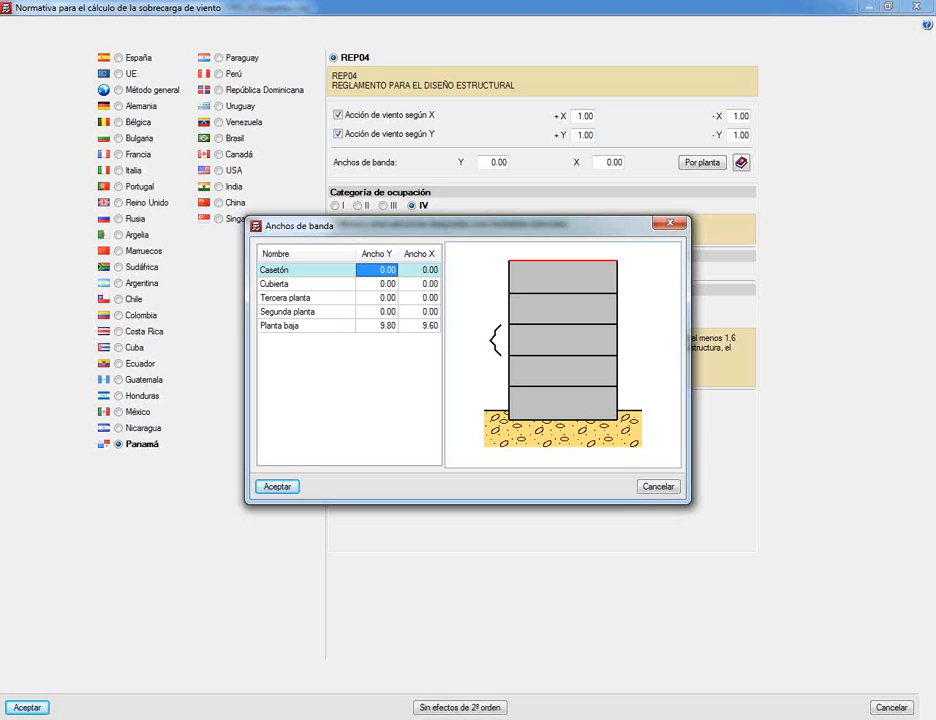
{"action": "type", "text": "5"}
{"action": "key", "text": "Tab"}
{"action": "type", "text": "5"}
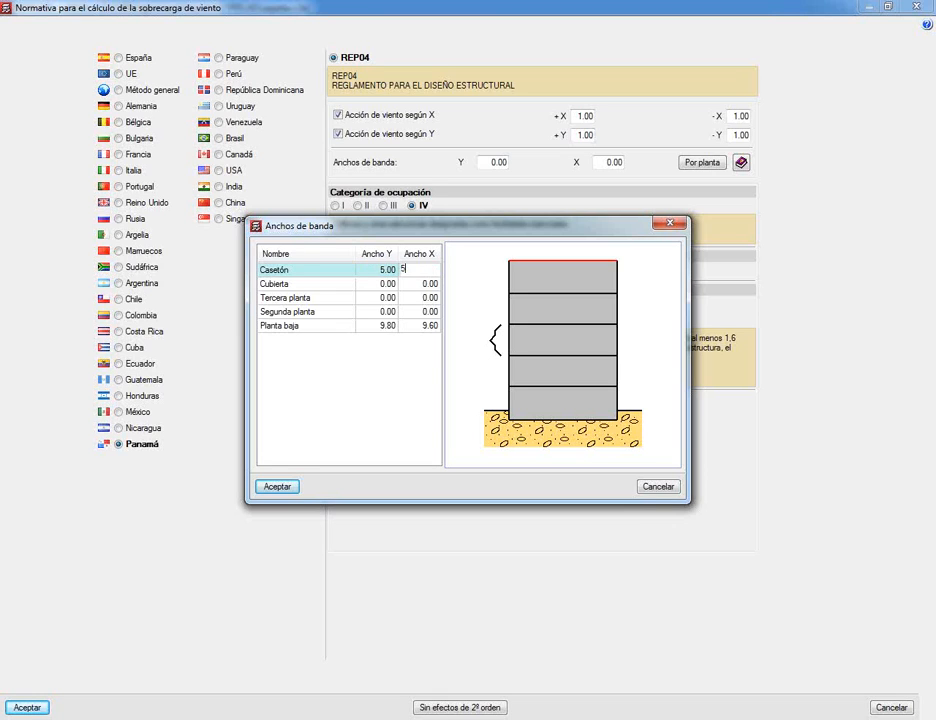
{"action": "key", "text": "Tab"}
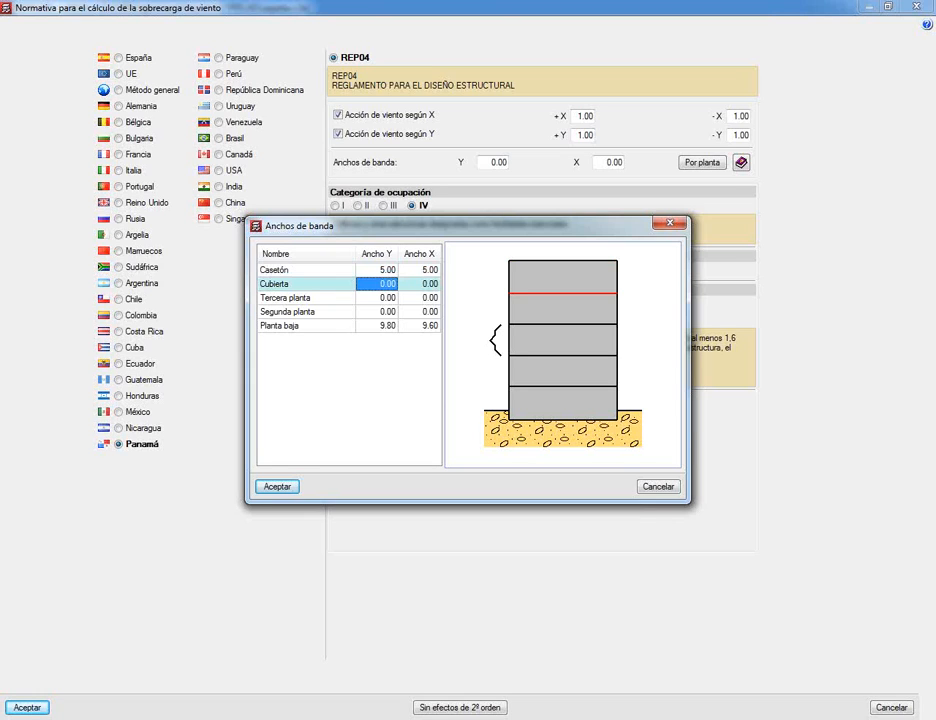
Set the Y and X band widths of Cubierta, Tercera planta and Segunda planta to 11.00 and accept the per-floor table
{"action": "type", "text": "11"}
{"action": "key", "text": "Tab"}
{"action": "type", "text": "11"}
{"action": "key", "text": "Tab"}
{"action": "type", "text": "11"}
{"action": "key", "text": "Tab"}
{"action": "type", "text": "11"}
{"action": "key", "text": "Tab"}
{"action": "type", "text": "11"}
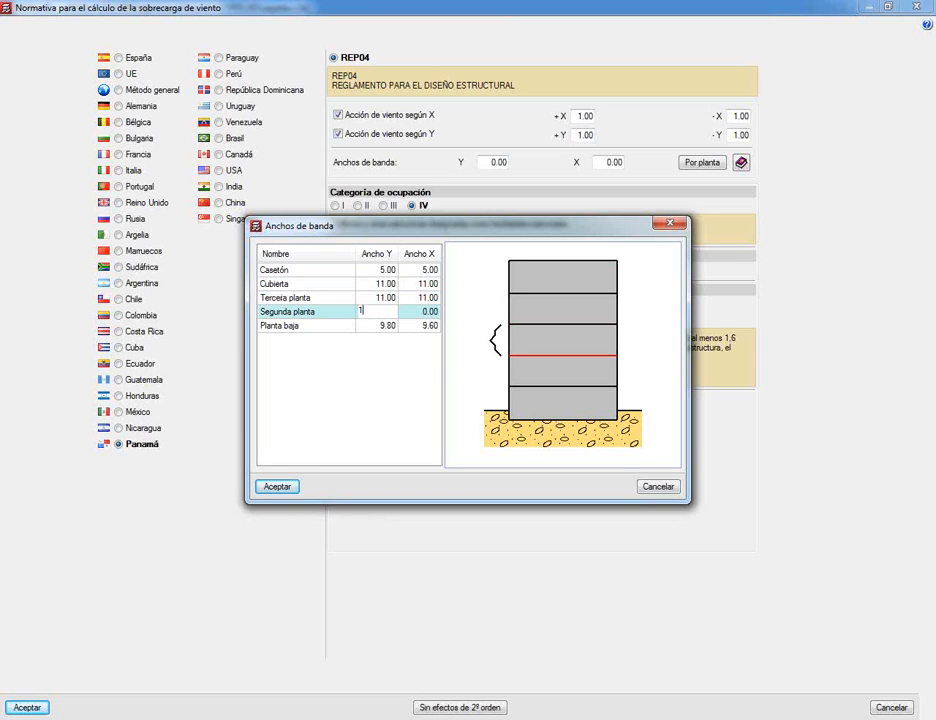
{"action": "key", "text": "Tab"}
{"action": "type", "text": "11"}
{"action": "key", "text": "Tab"}
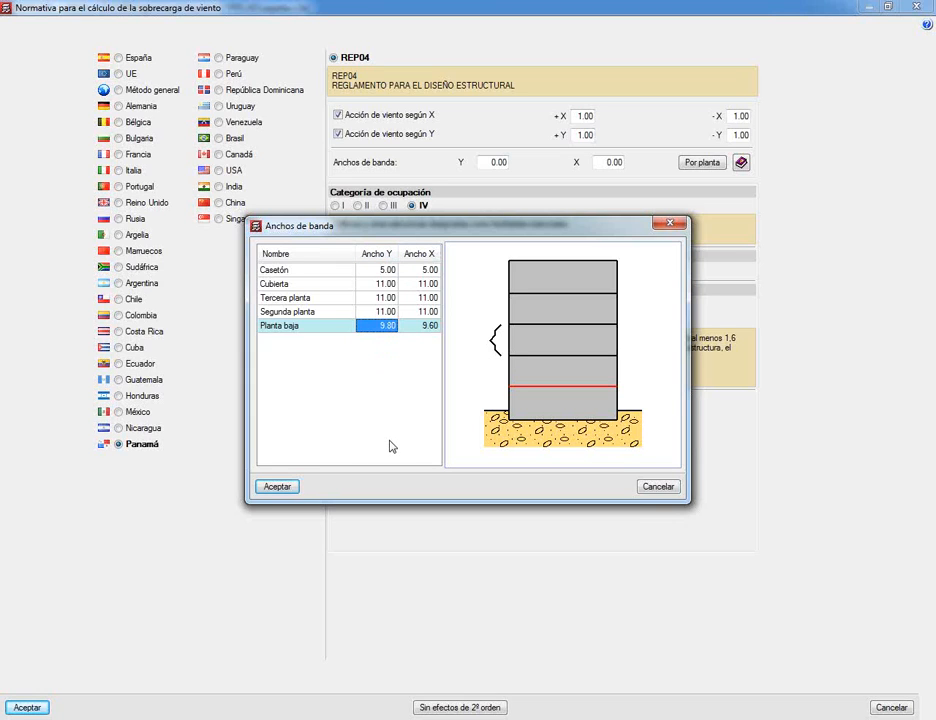
{"action": "left_click", "coordinate": [277, 487]}
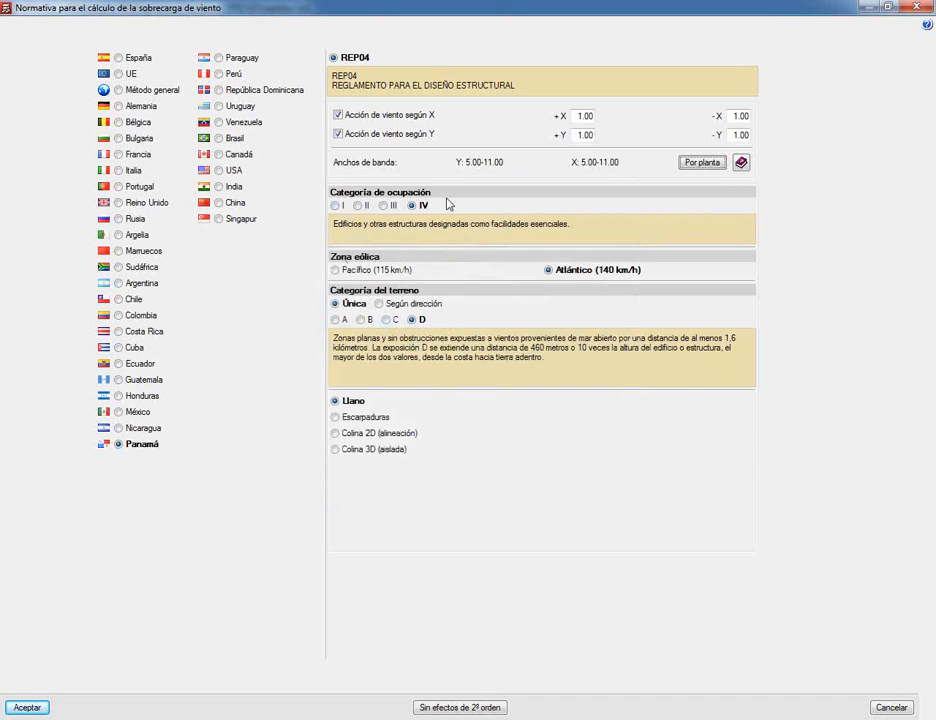
Set the occupation category to II and the terrain category to A as a single category for all wind directions
{"action": "left_click", "coordinate": [357, 205]}
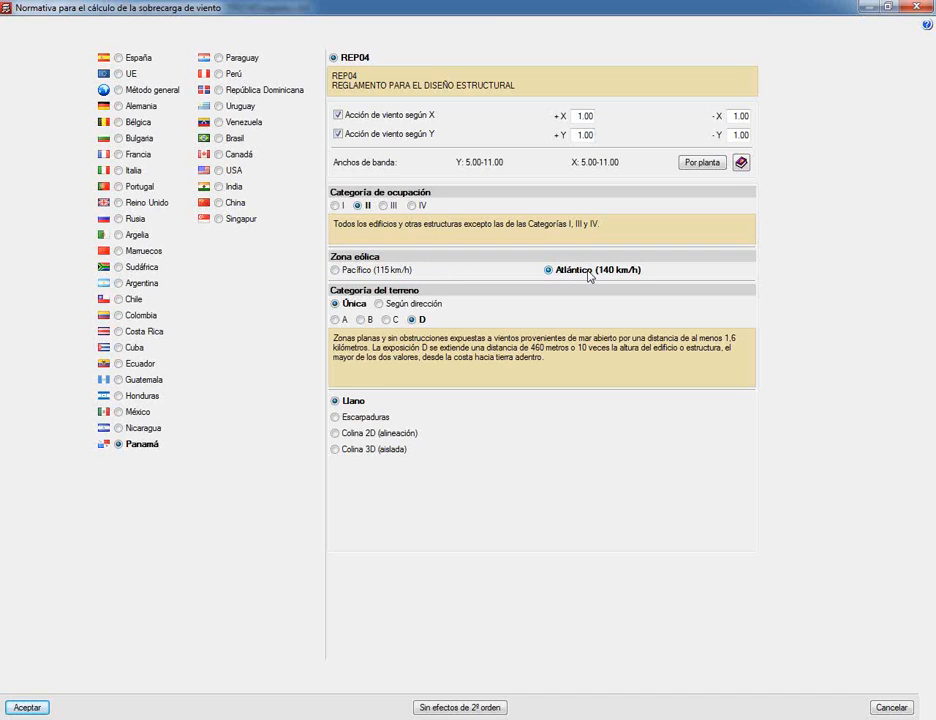
{"action": "left_click", "coordinate": [418, 307]}
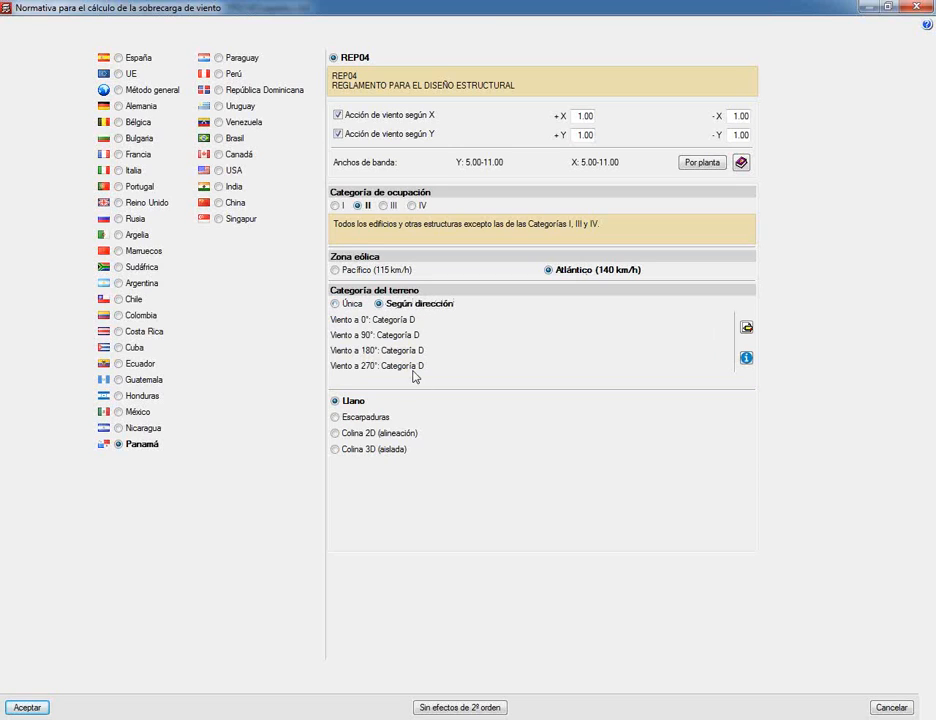
{"action": "left_click", "coordinate": [352, 304]}
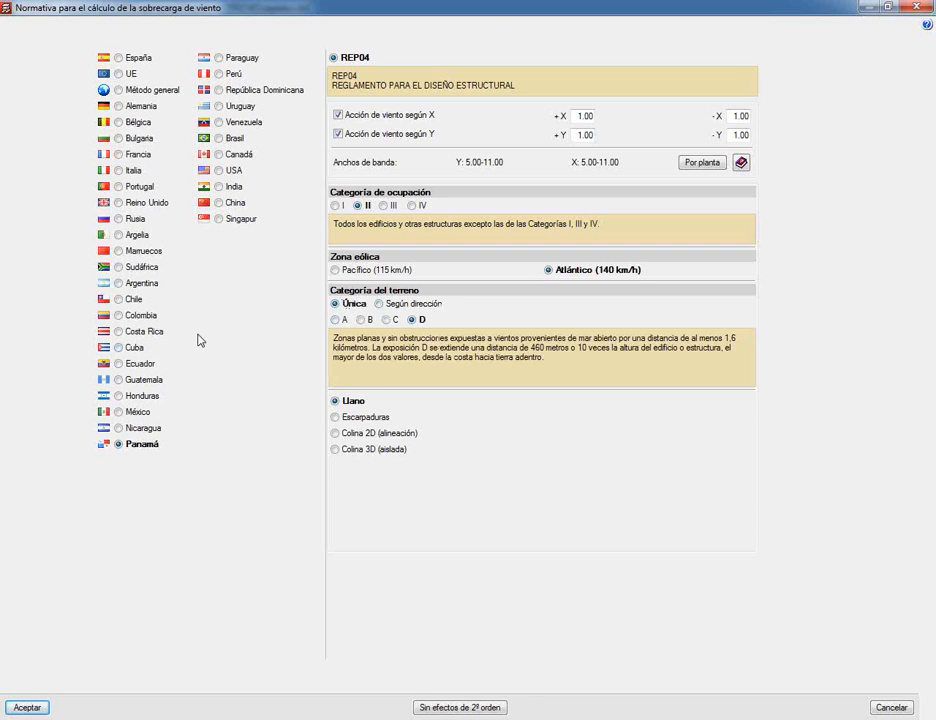
{"action": "left_click", "coordinate": [344, 321]}
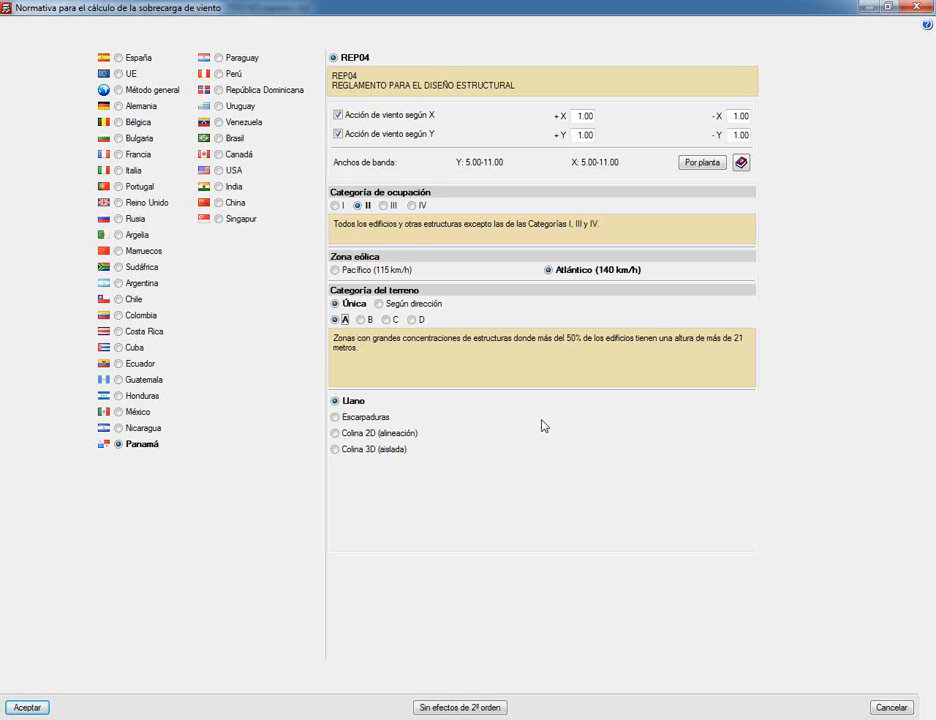
Look through the Escarpaduras, Colina 2D and Colina 3D topography options and return the setting to Llano
{"action": "left_click", "coordinate": [350, 418]}
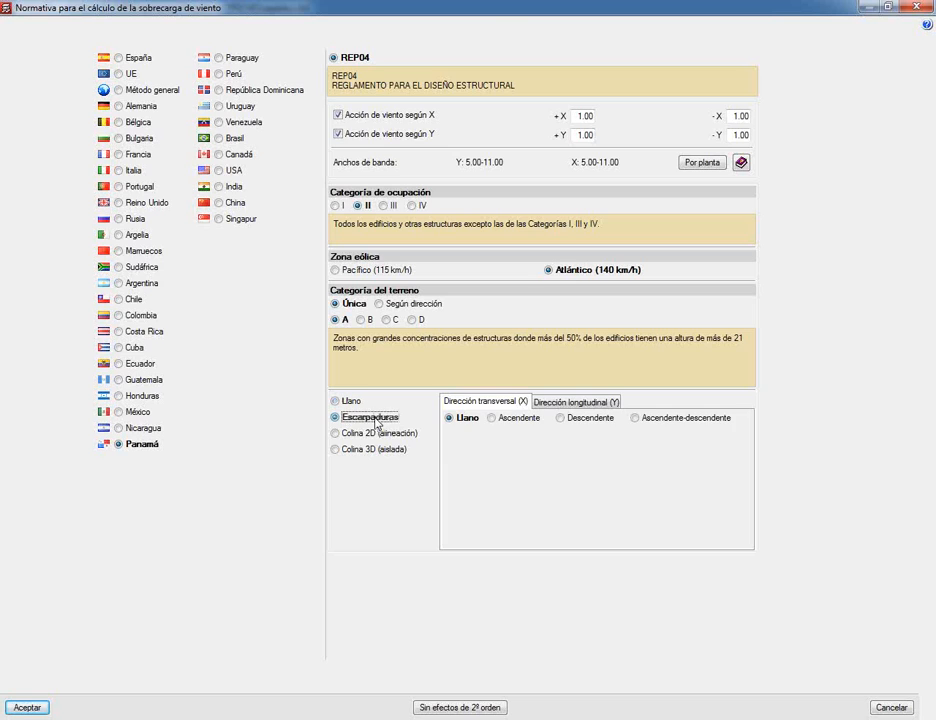
{"action": "left_click", "coordinate": [396, 435]}
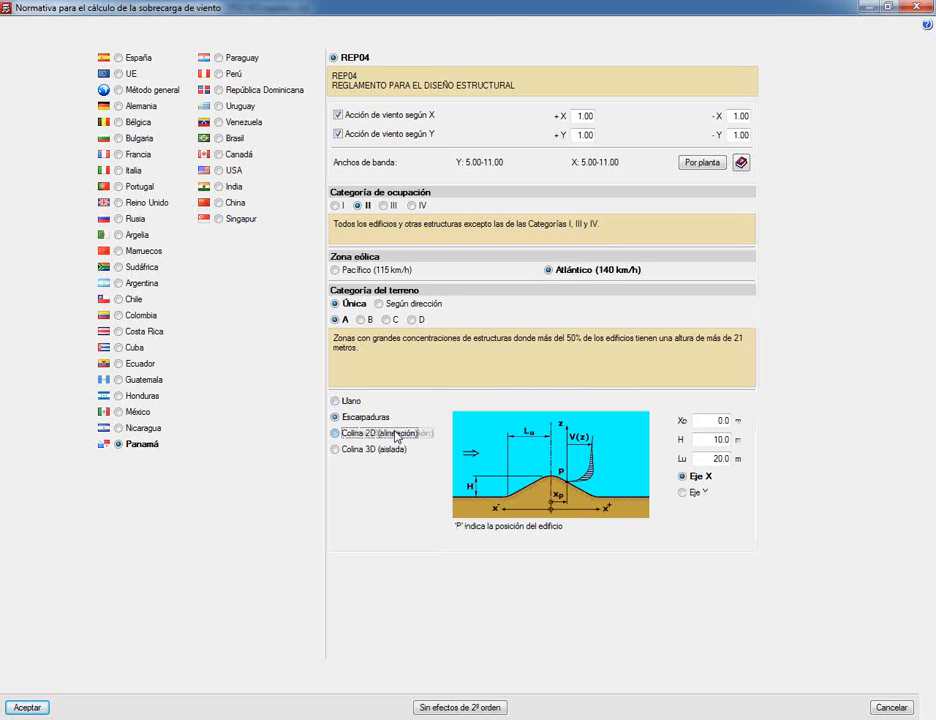
{"action": "left_click", "coordinate": [386, 450]}
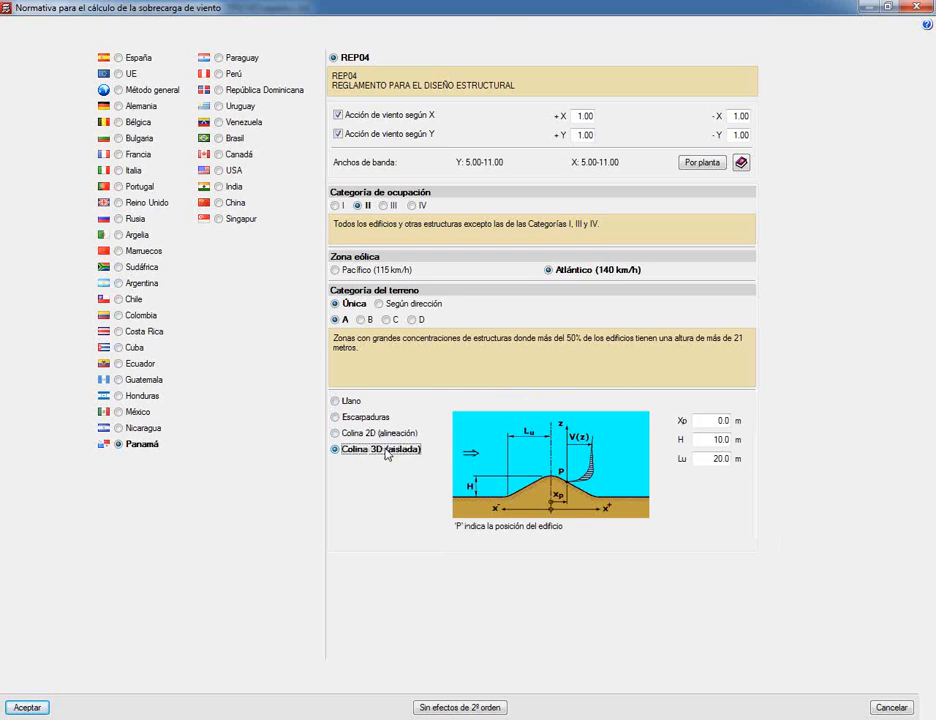
{"action": "left_click", "coordinate": [370, 433]}
{"action": "left_click", "coordinate": [348, 402]}
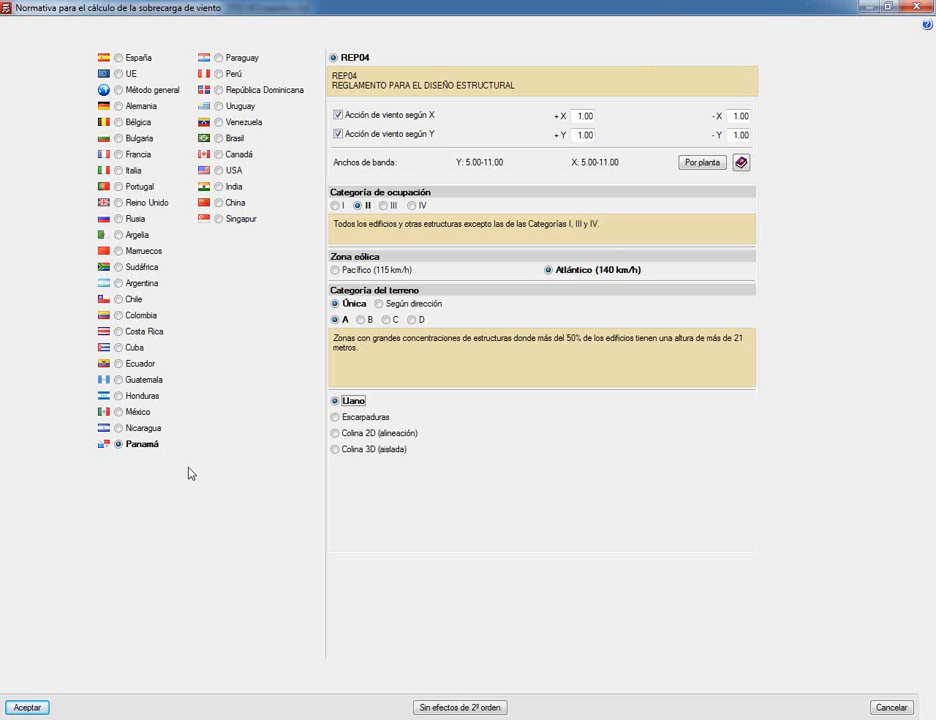
Review Colombia's NSR-10 wind settings, including the per-floor band widths and basic wind speed, and return to Panamá's REP04
{"action": "left_click", "coordinate": [145, 316]}
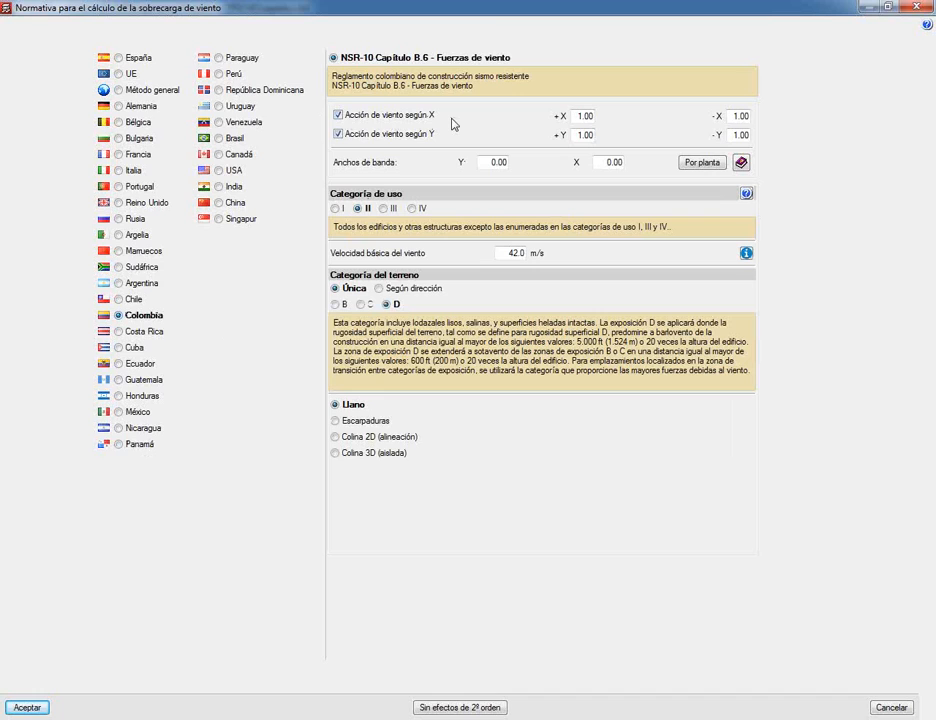
{"action": "left_click", "coordinate": [484, 162]}
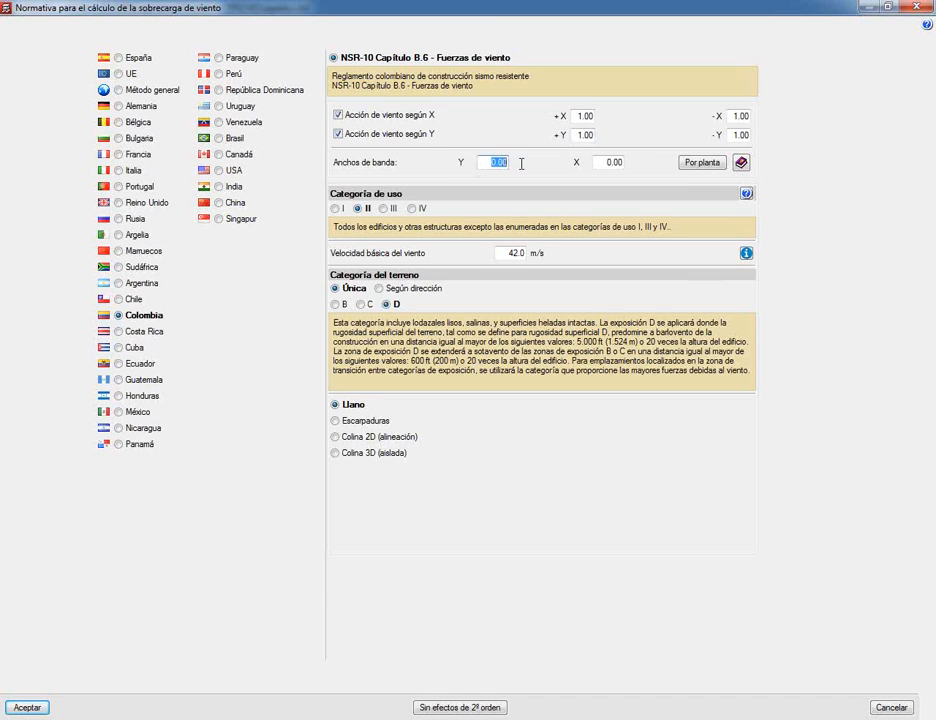
{"action": "left_click", "coordinate": [614, 163]}
{"action": "left_click", "coordinate": [701, 162]}
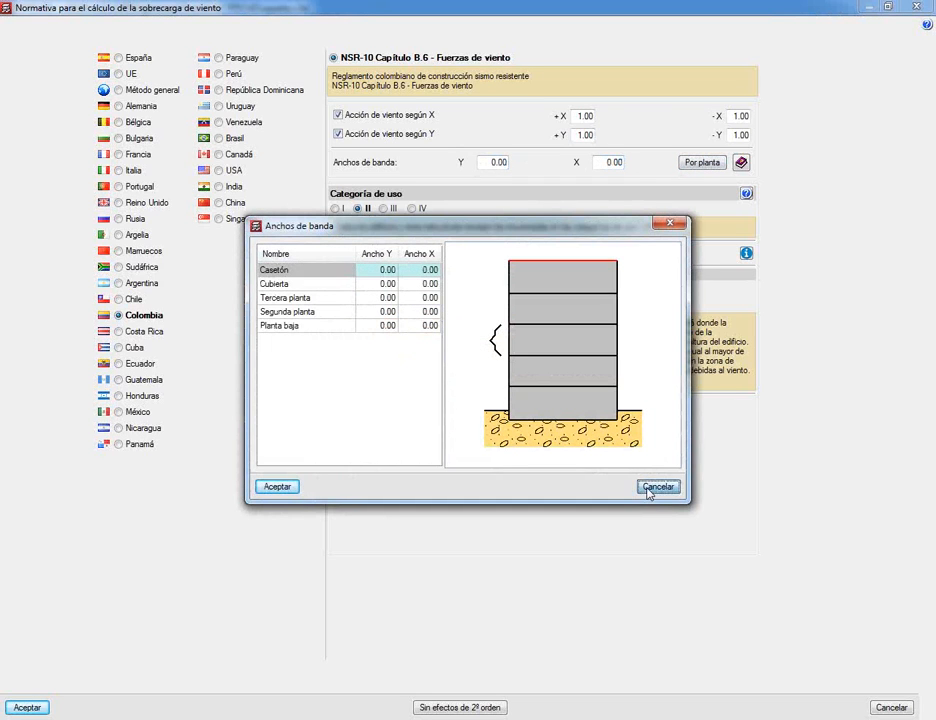
{"action": "left_click", "coordinate": [652, 488]}
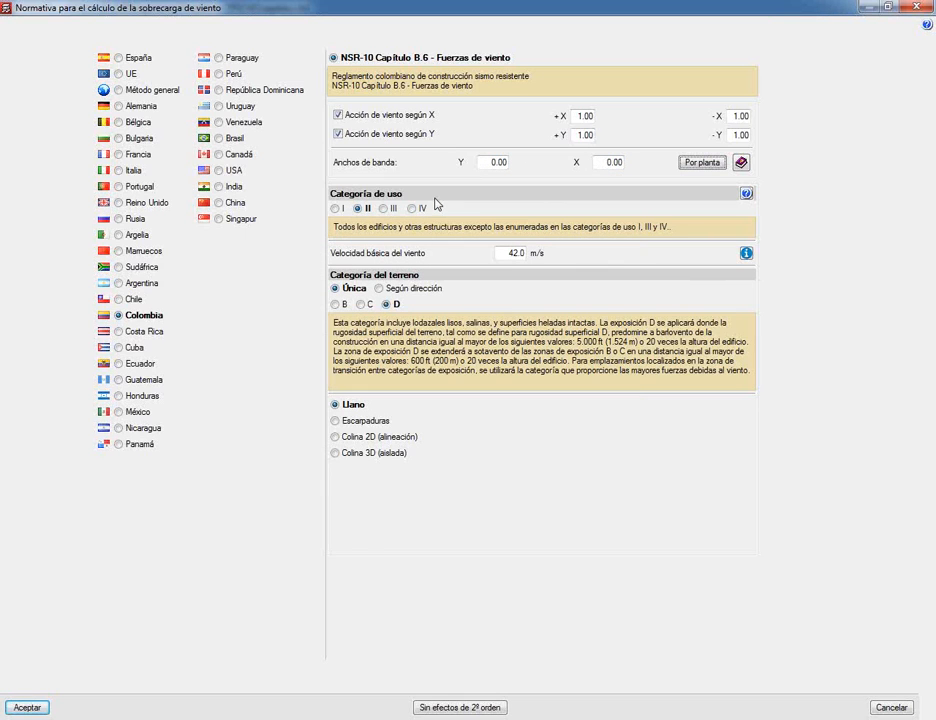
{"action": "left_click", "coordinate": [504, 254]}
{"action": "left_click", "coordinate": [141, 446]}
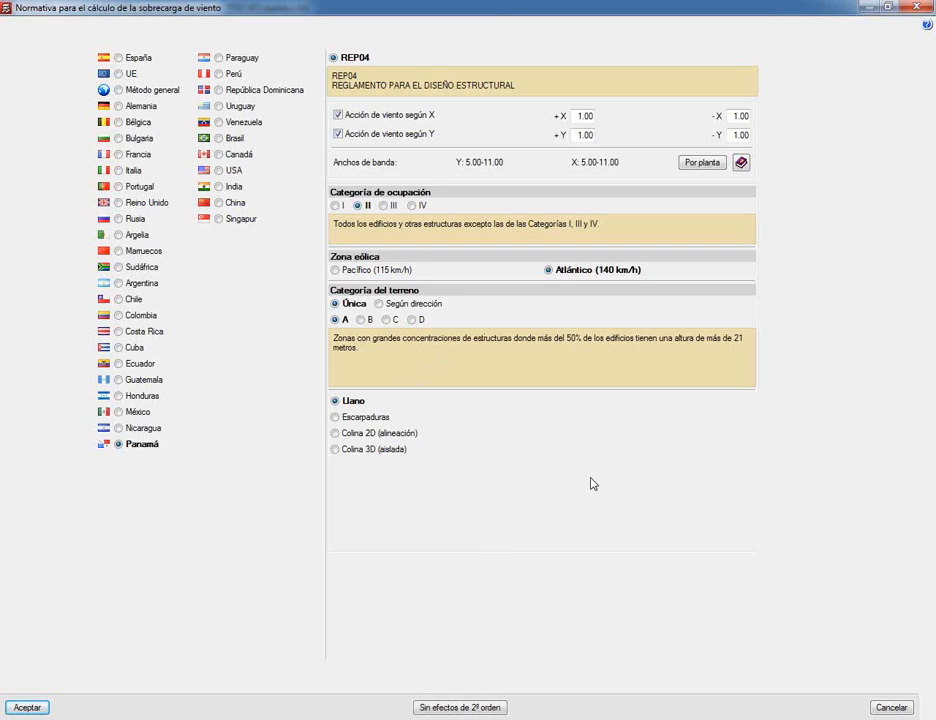
View the second-order effects options without changing them and switch to the Viento slide of Sismo.pptx in PowerPoint
{"action": "left_click", "coordinate": [488, 708]}
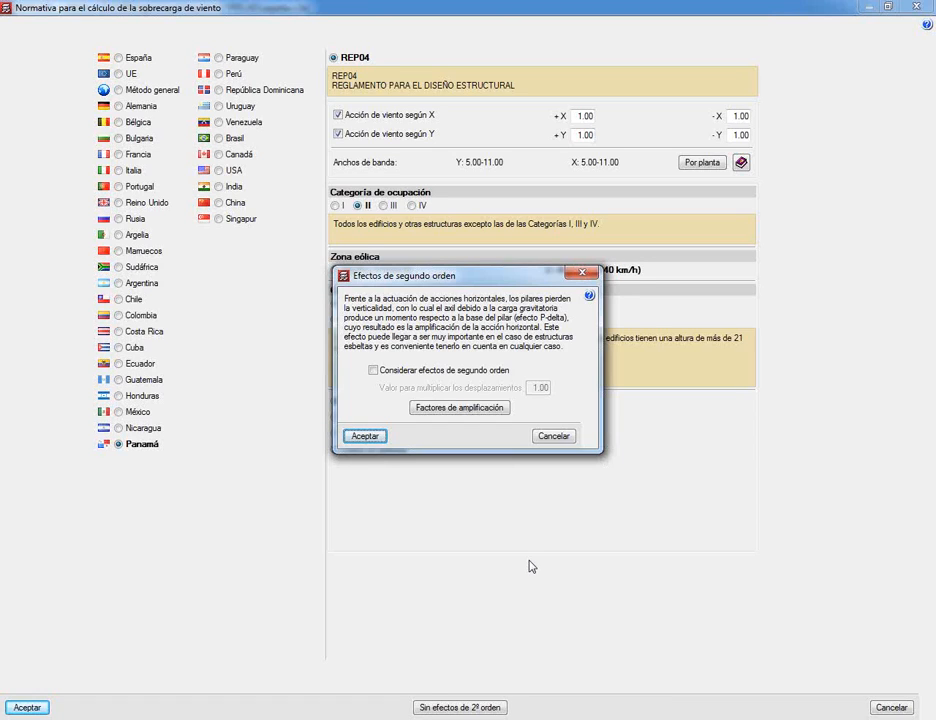
{"action": "left_click", "coordinate": [552, 437]}
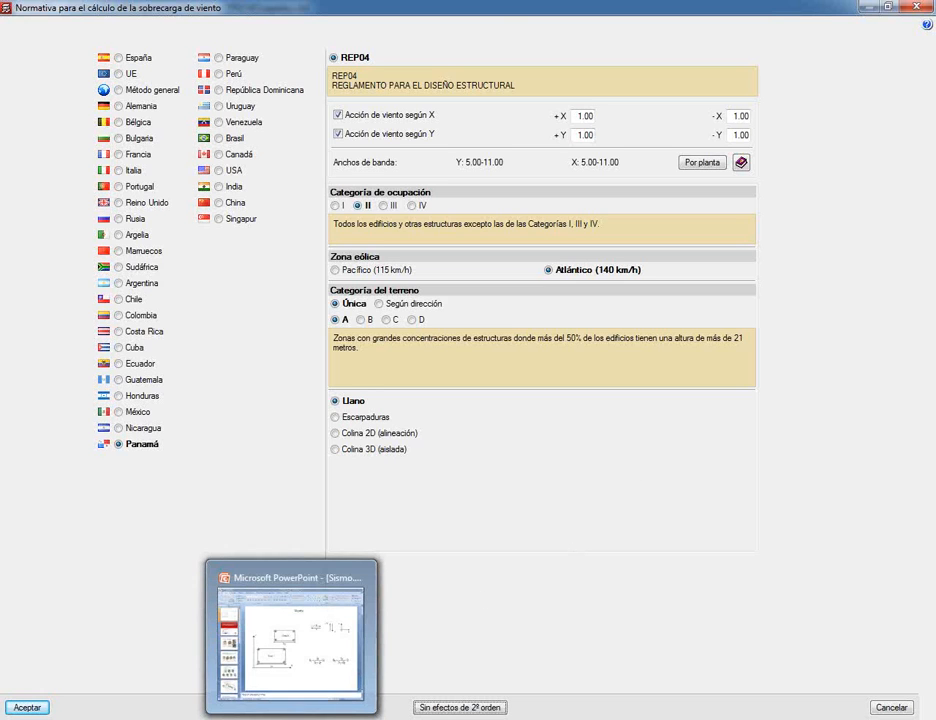
{"action": "left_click", "coordinate": [291, 718]}
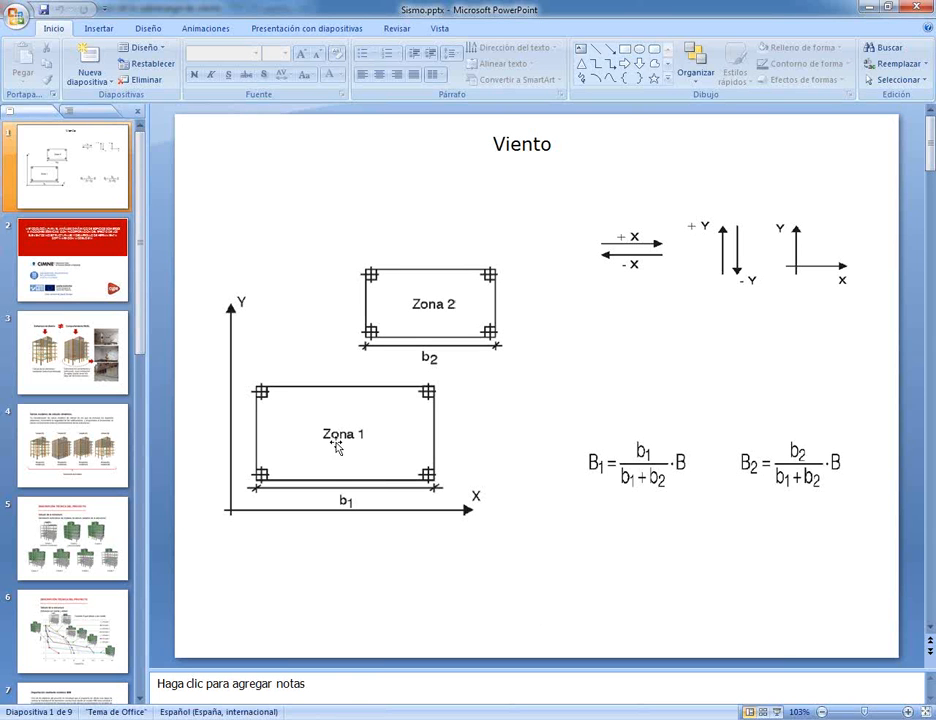
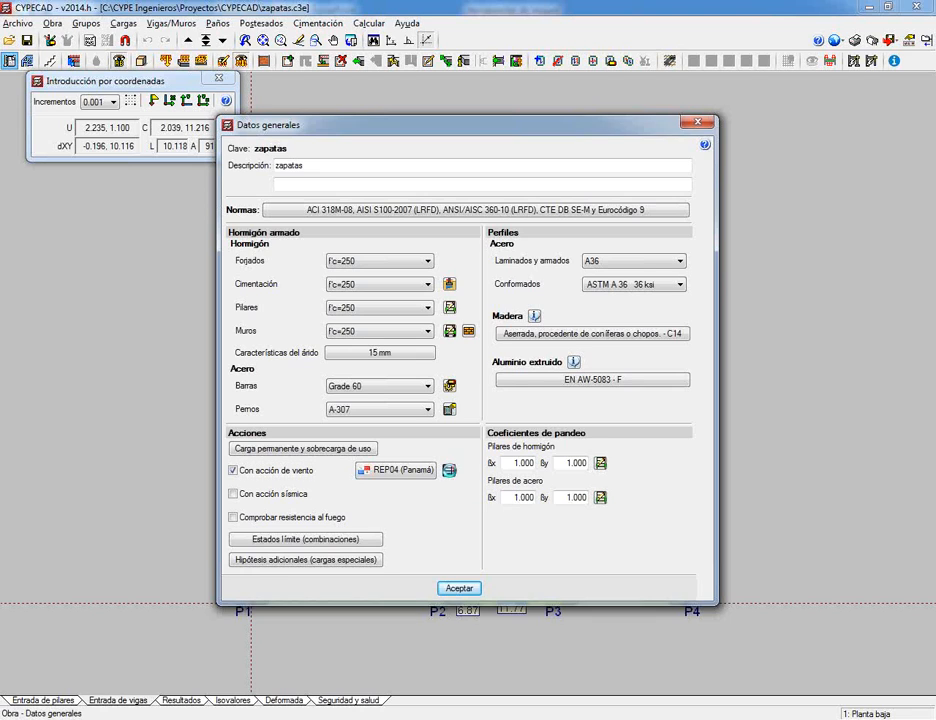
Back in CYPECAD's general data, examine the table of wind loads per floor in the X and Y directions and close it
{"action": "left_click", "coordinate": [449, 470]}
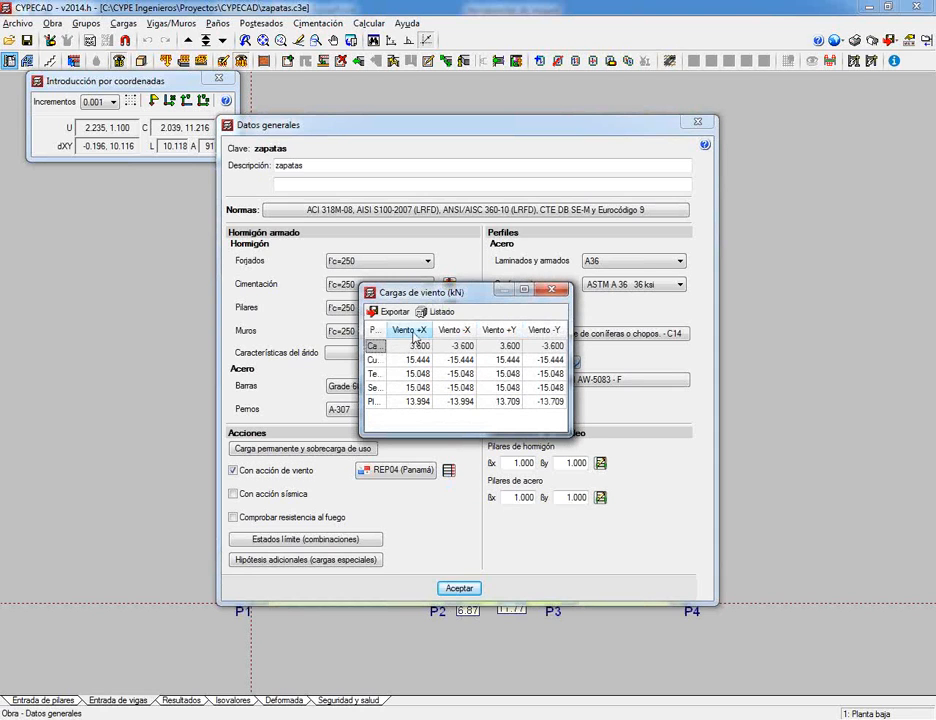
{"action": "left_click", "coordinate": [524, 289]}
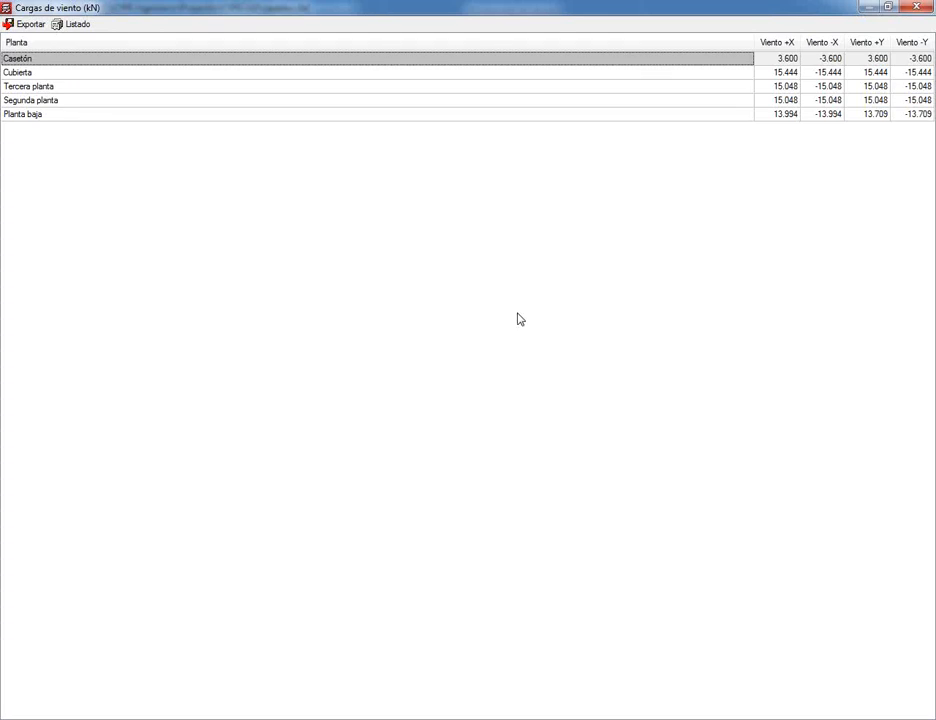
{"action": "left_click", "coordinate": [113, 114]}
{"action": "left_click", "coordinate": [115, 100]}
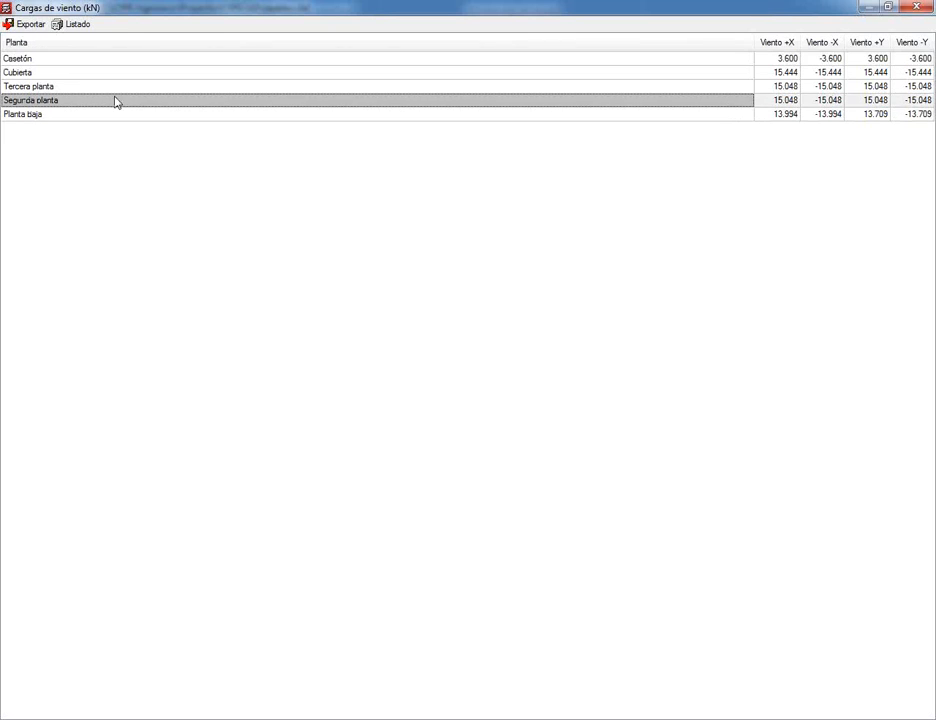
{"action": "left_click", "coordinate": [115, 88]}
{"action": "left_click", "coordinate": [118, 73]}
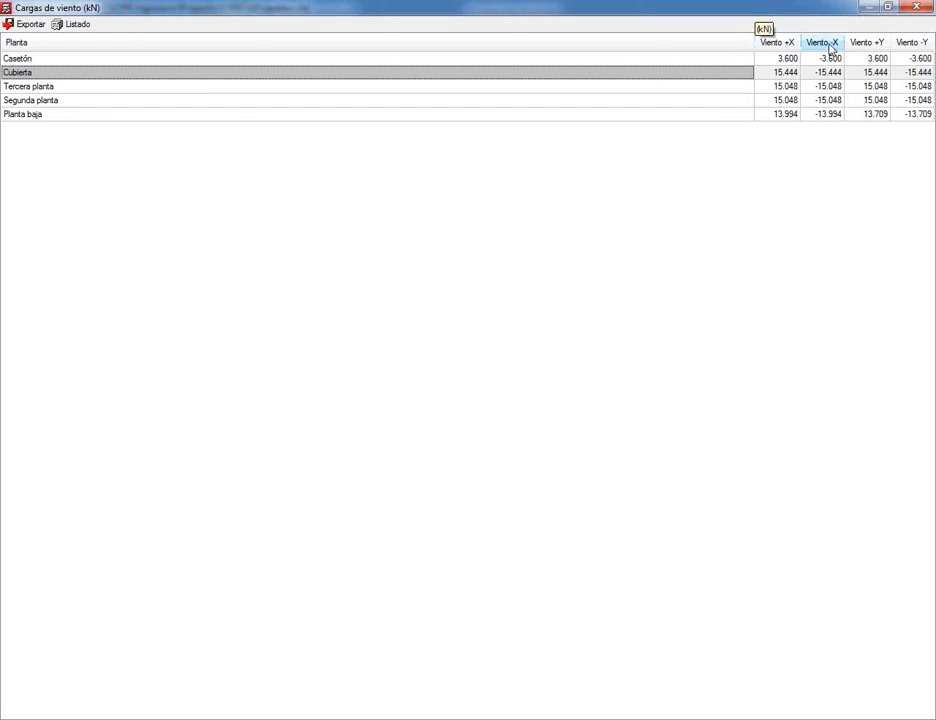
{"action": "left_click", "coordinate": [888, 8]}
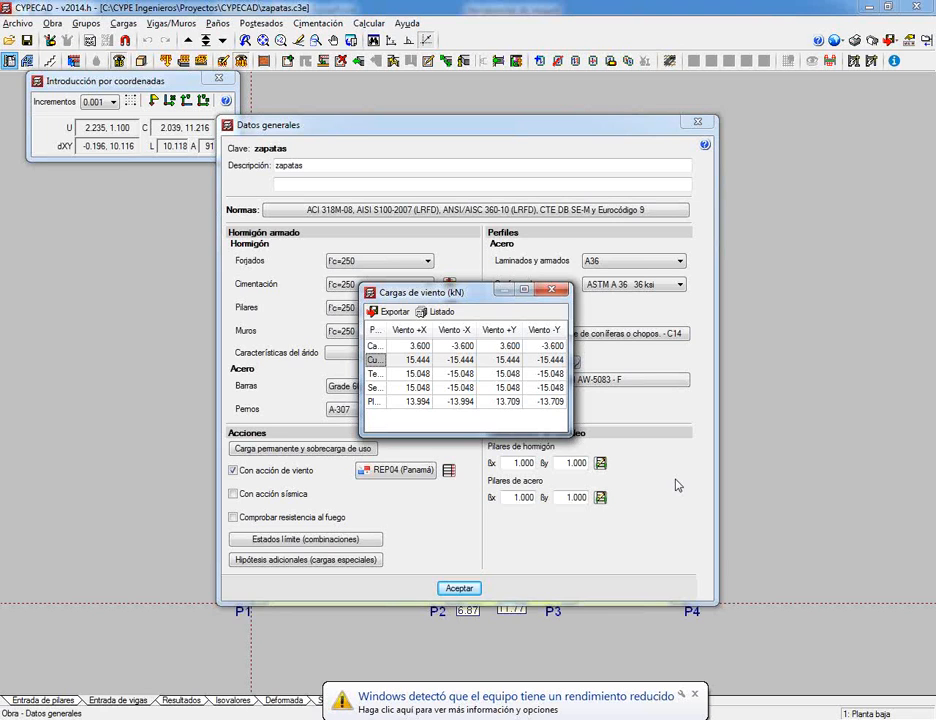
{"action": "key", "text": "Escape"}
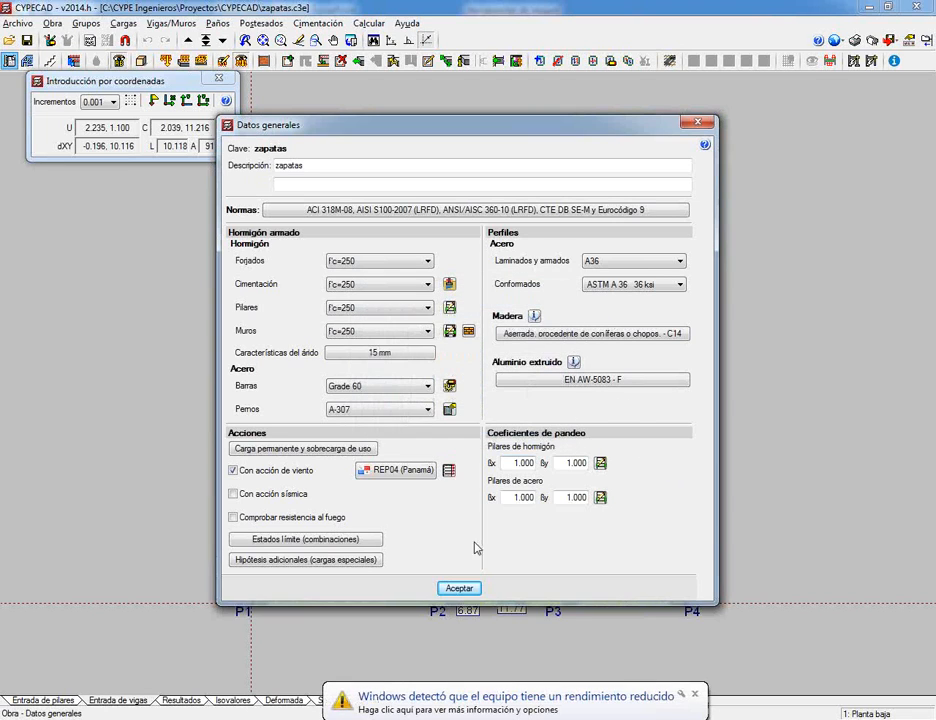
Accept the general data of the zapatas project, including the information notice, and return to the floor plan
{"action": "left_click", "coordinate": [461, 588]}
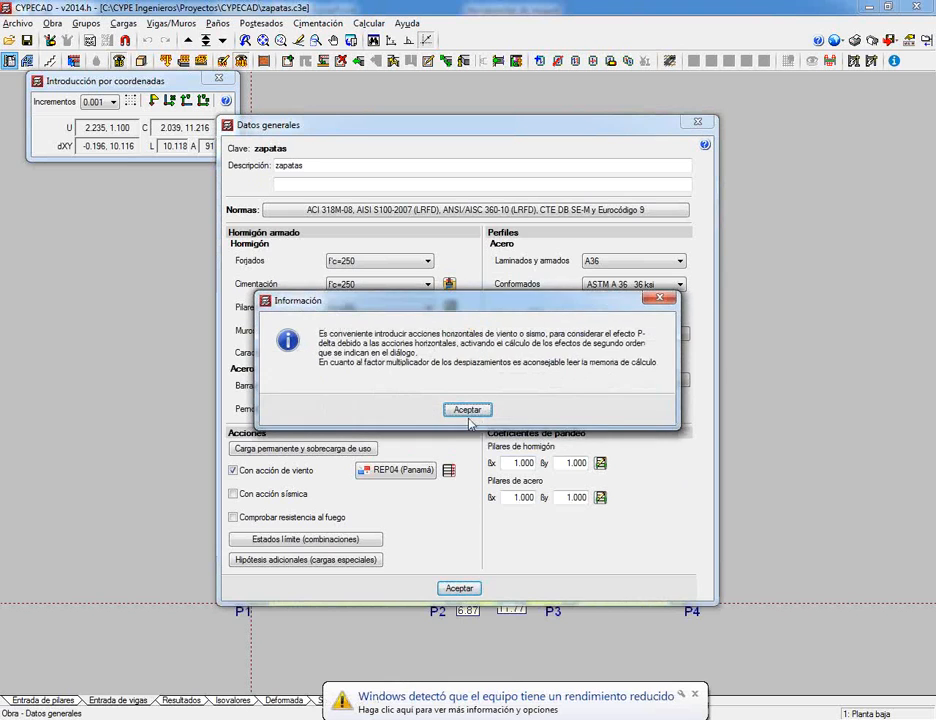
{"action": "left_click", "coordinate": [467, 410]}
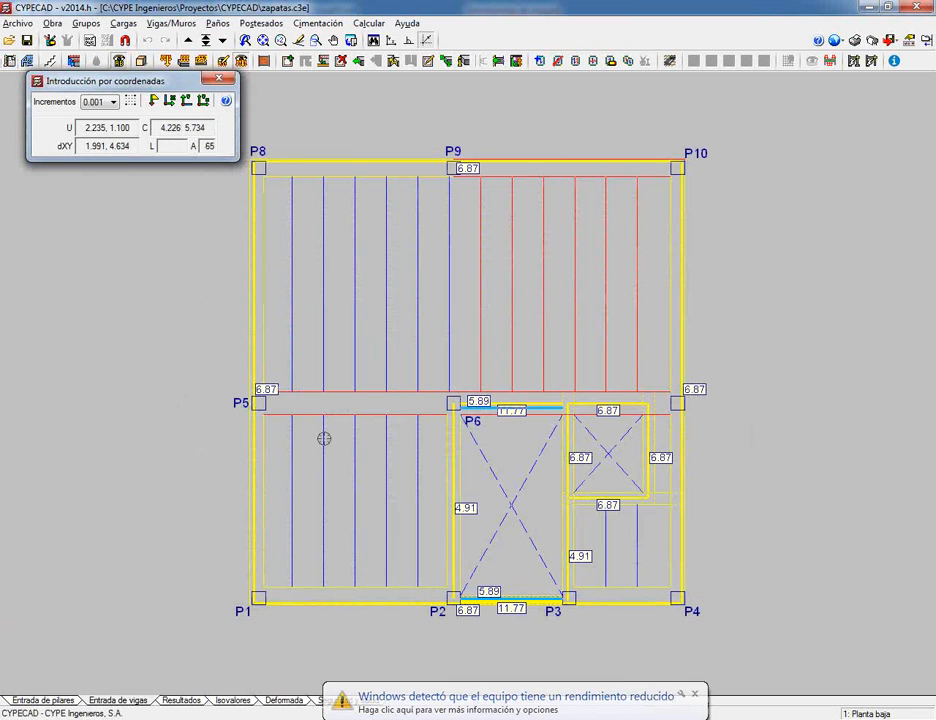
{"action": "middle_click_drag", "start_coordinate": [464, 401], "coordinate": [539, 401]}
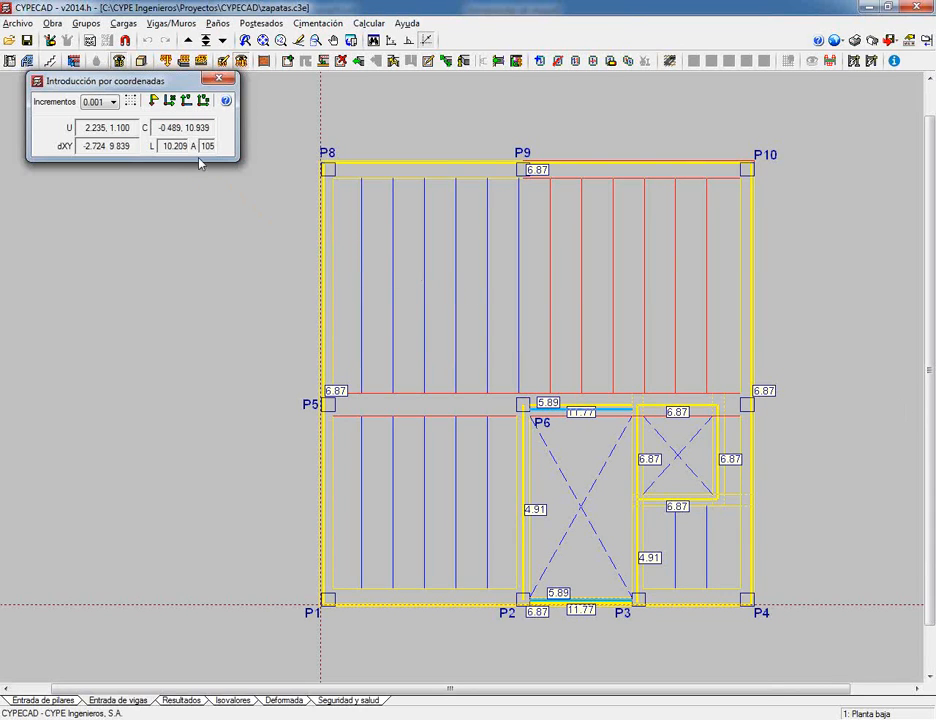
Open the recent project VIENTO_1.c3e and close its calculation error report
{"action": "left_click", "coordinate": [18, 23]}
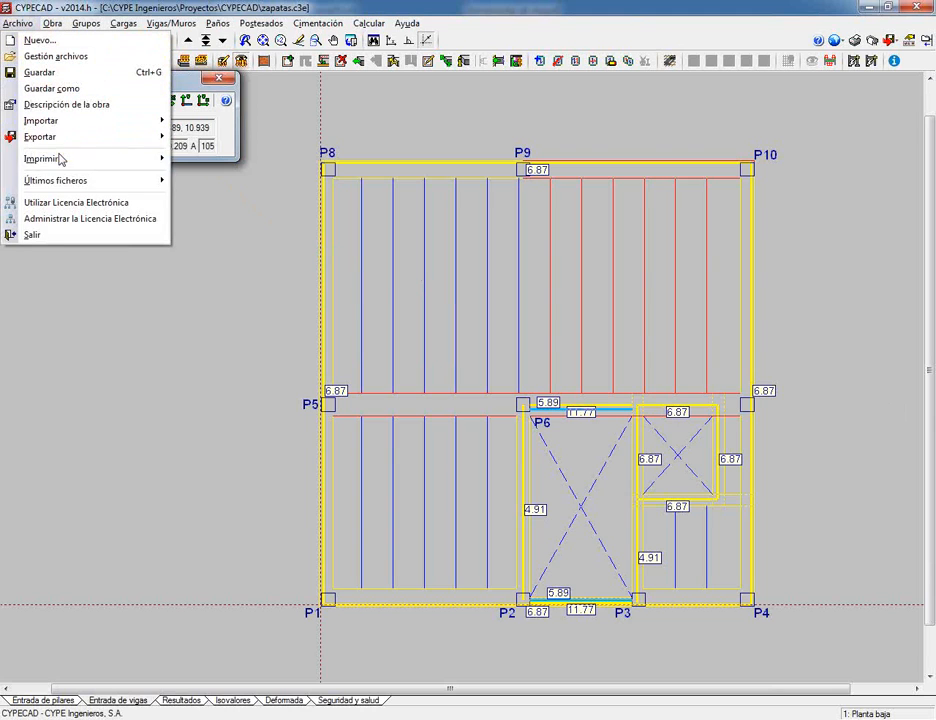
{"action": "mouse_move", "coordinate": [70, 181]}
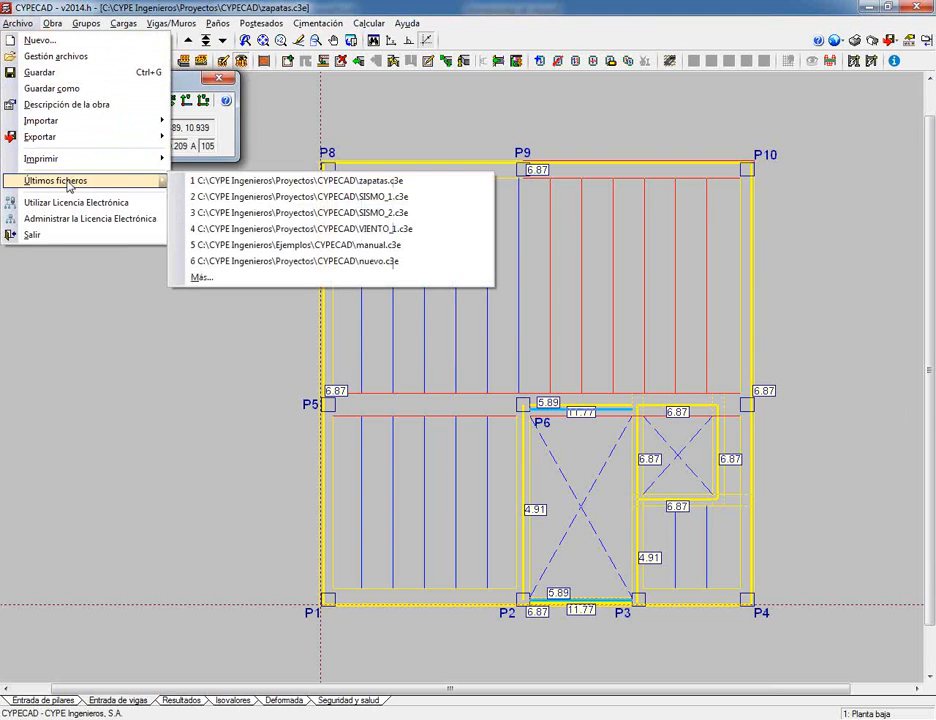
{"action": "left_click", "coordinate": [240, 229]}
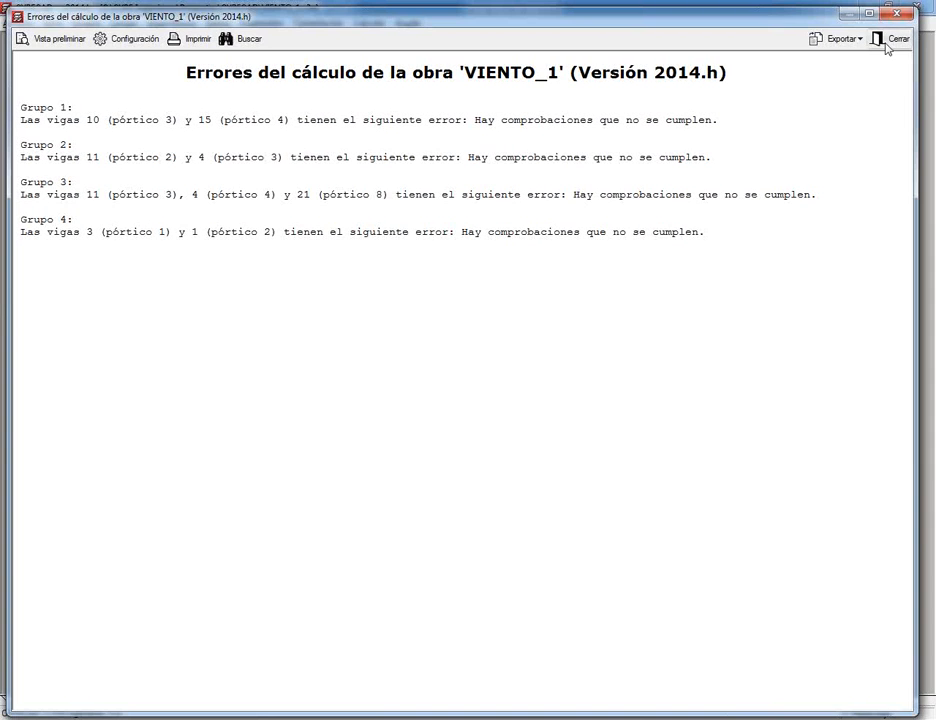
{"action": "left_click", "coordinate": [890, 45]}
Check the REP04 wind settings in the general data of the VIENTO_1 project and accept them as they are
{"action": "left_click", "coordinate": [62, 24]}
{"action": "left_click", "coordinate": [80, 37]}
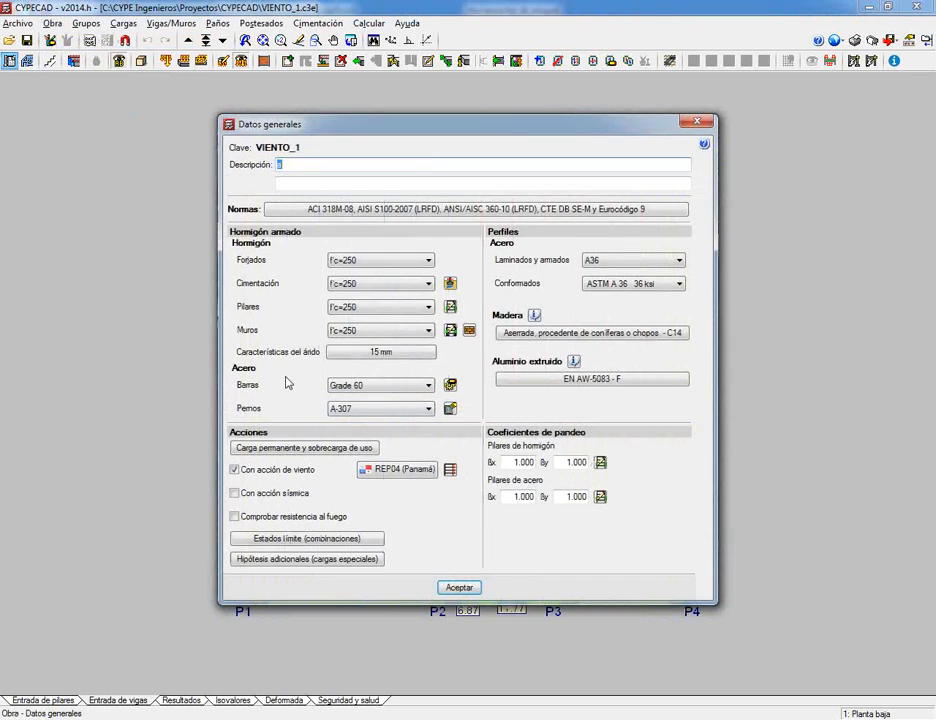
{"action": "left_click", "coordinate": [397, 469]}
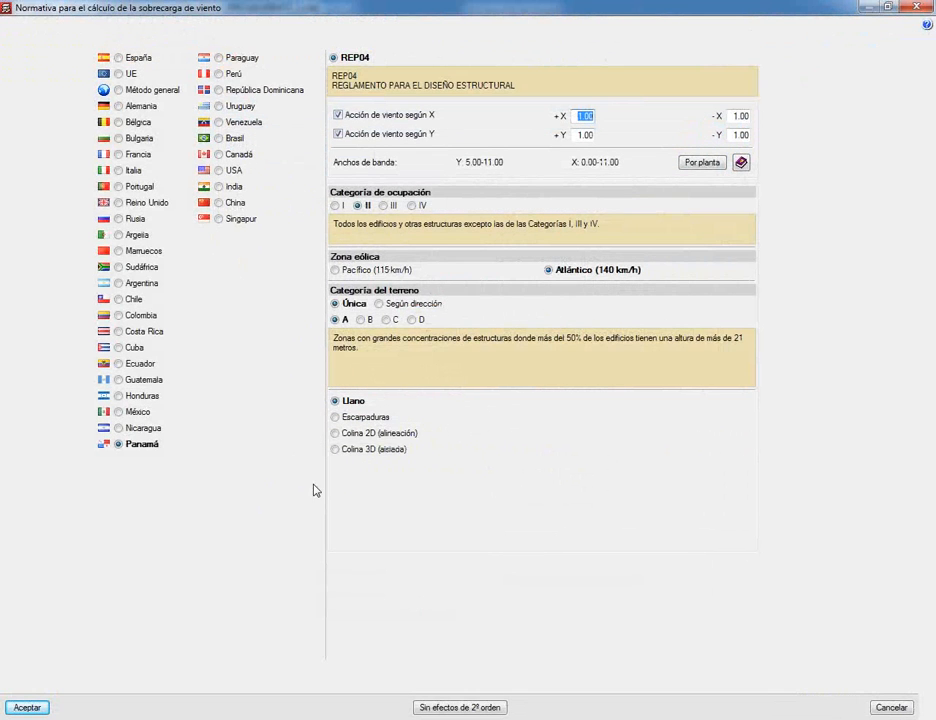
{"action": "left_click", "coordinate": [26, 709]}
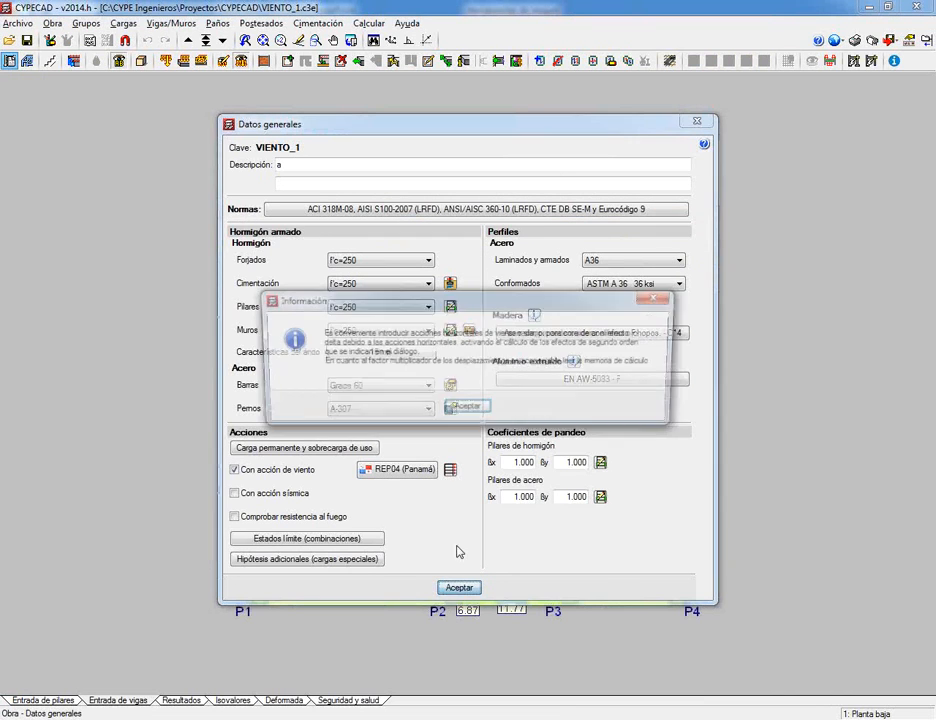
Display the deformed shape for the Viento +X load case with a factor of 250, then play its animation and close it
{"action": "left_click", "coordinate": [467, 406]}
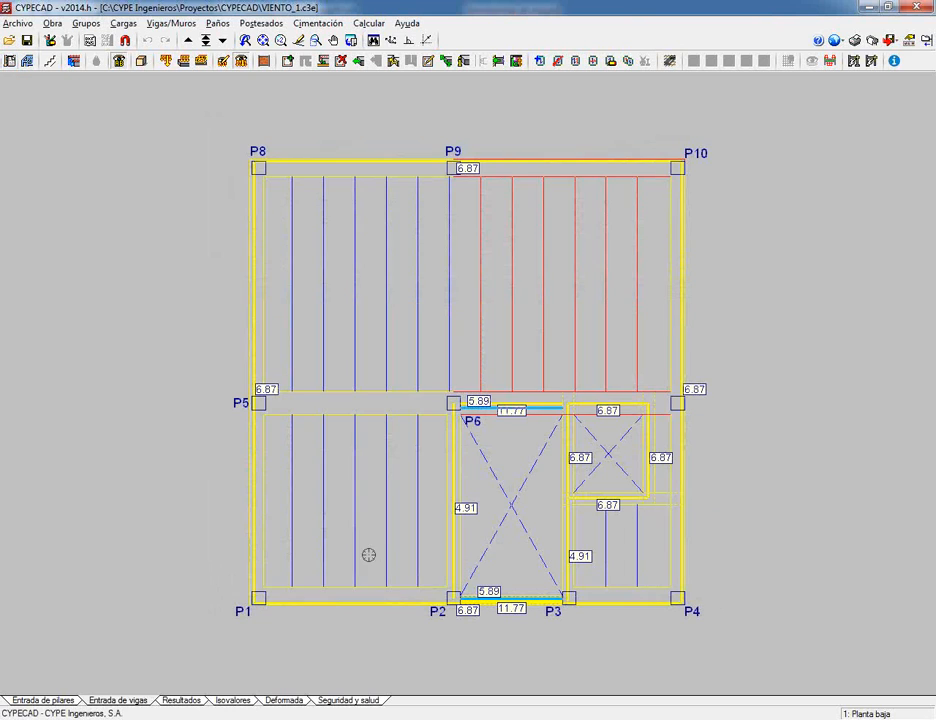
{"action": "left_click", "coordinate": [288, 700]}
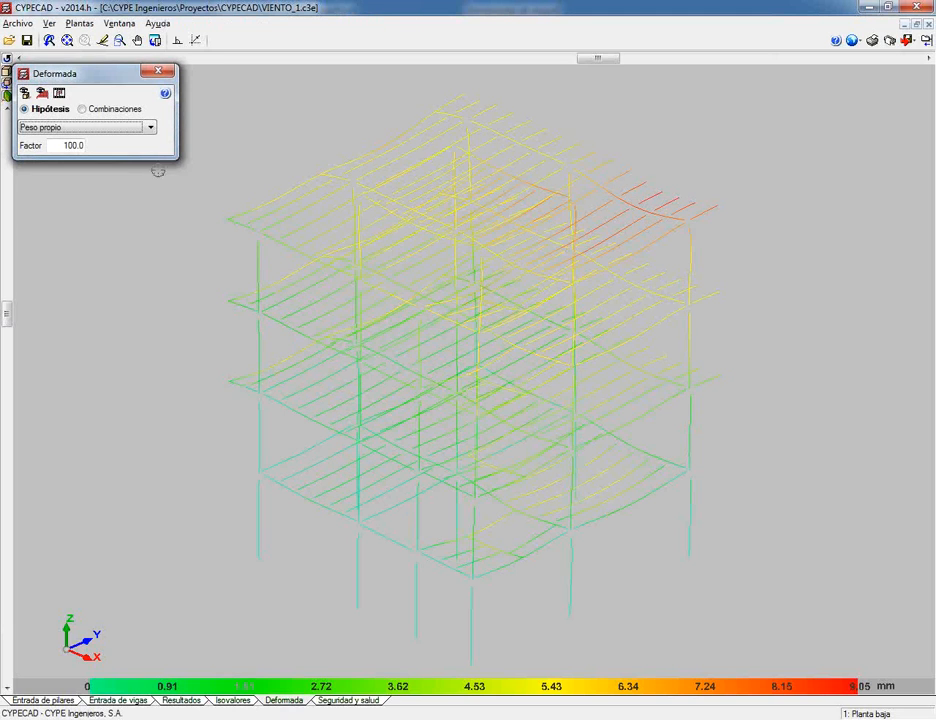
{"action": "left_click", "coordinate": [98, 128]}
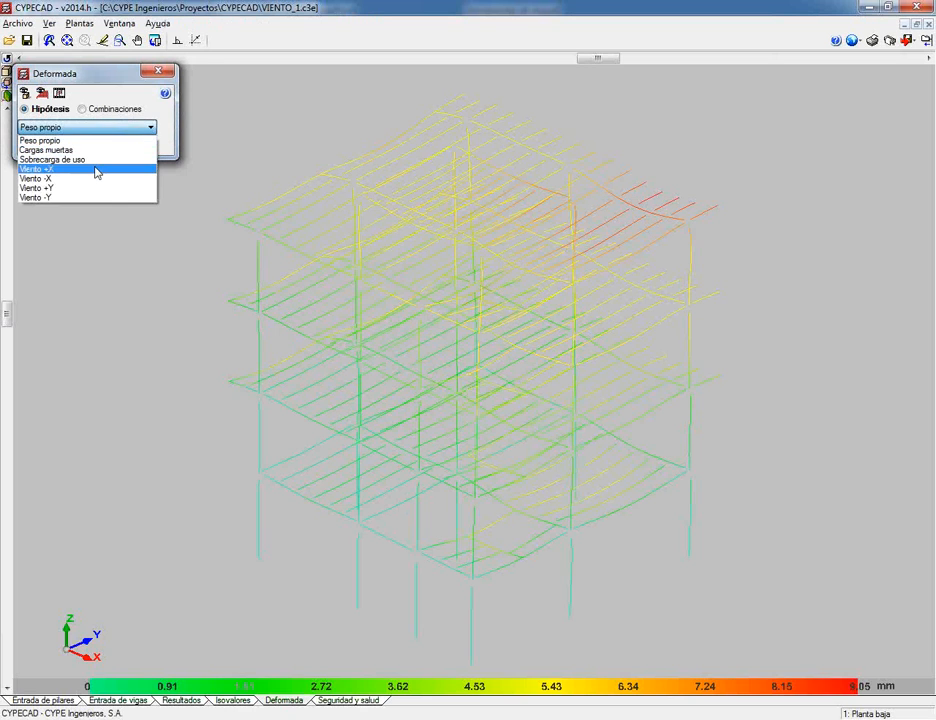
{"action": "left_click", "coordinate": [96, 170]}
{"action": "left_click_drag", "start_coordinate": [61, 146], "coordinate": [144, 146]}
{"action": "type", "text": "250"}
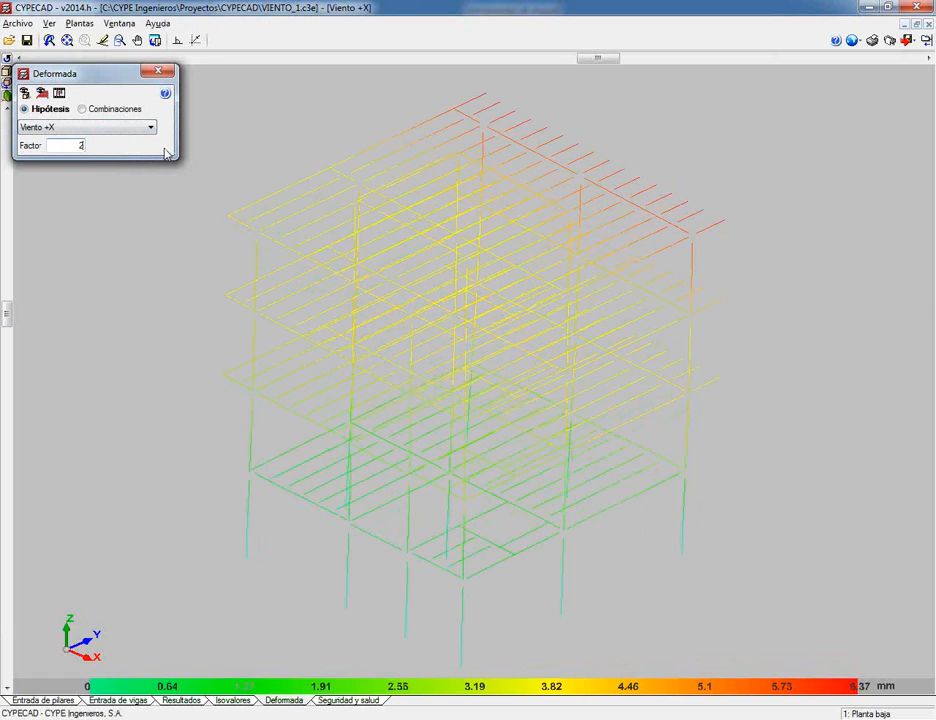
{"action": "key", "text": "Return"}
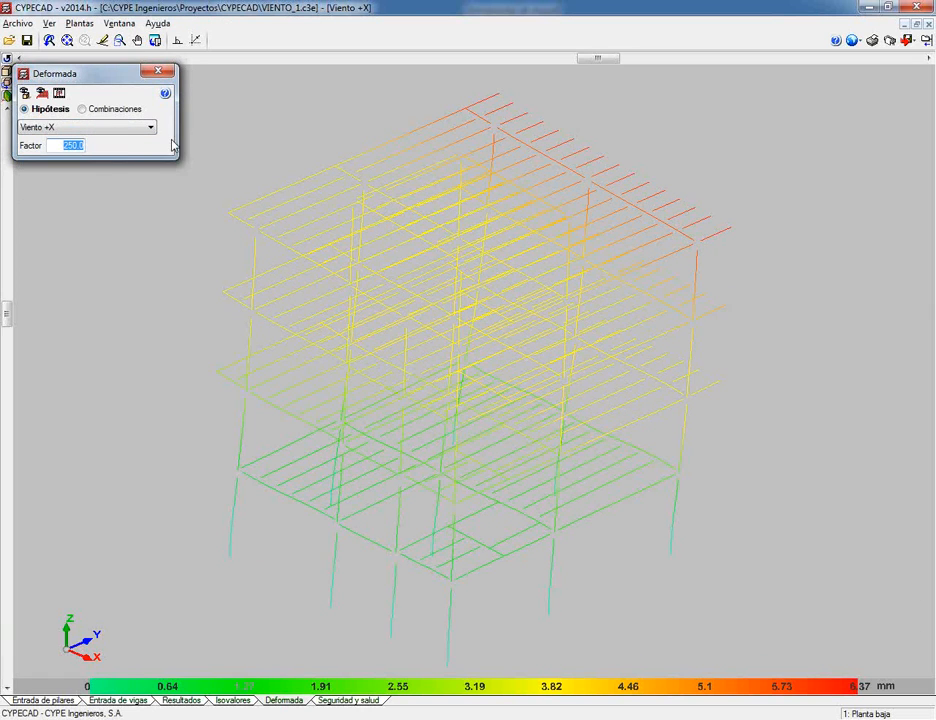
{"action": "left_click", "coordinate": [59, 94]}
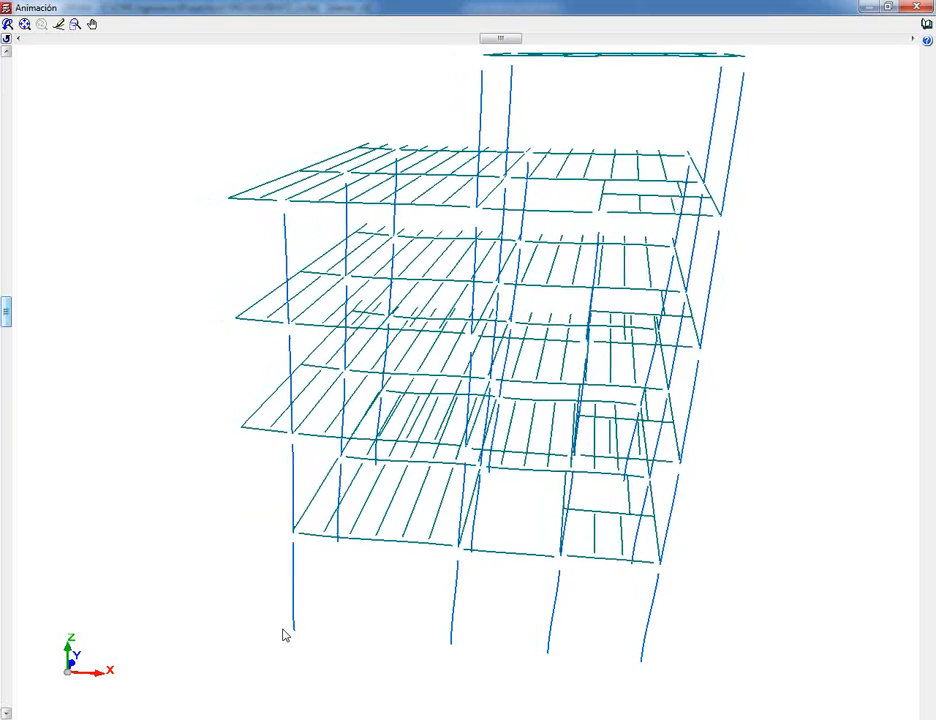
{"action": "key", "text": "Escape"}
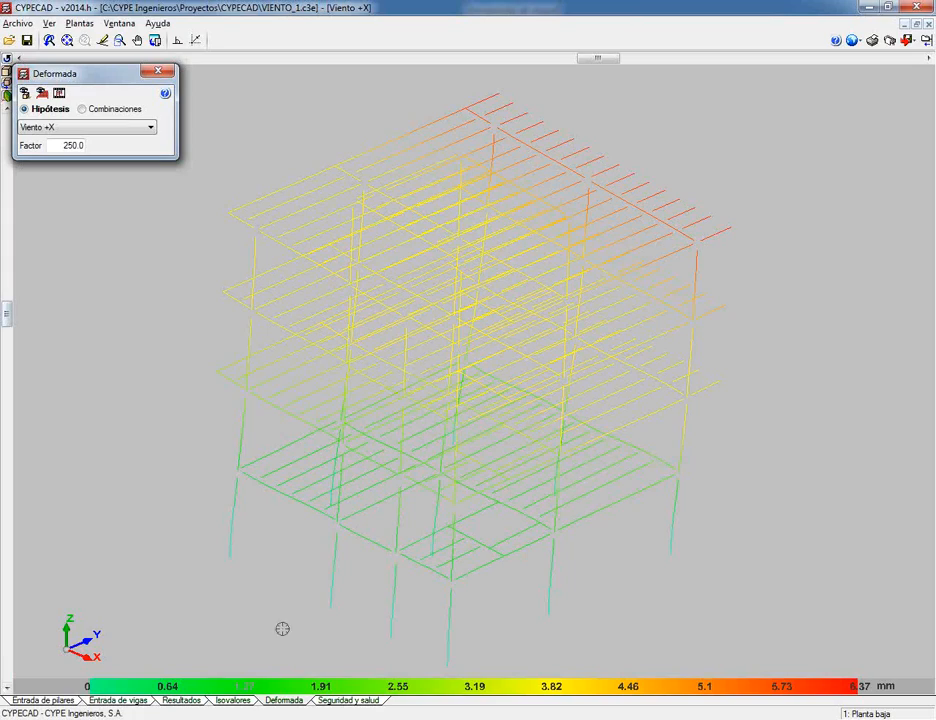
In the calculation results, open the internal forces of column P5 and compare the axial diagrams of the four wind load cases
{"action": "left_click", "coordinate": [179, 700]}
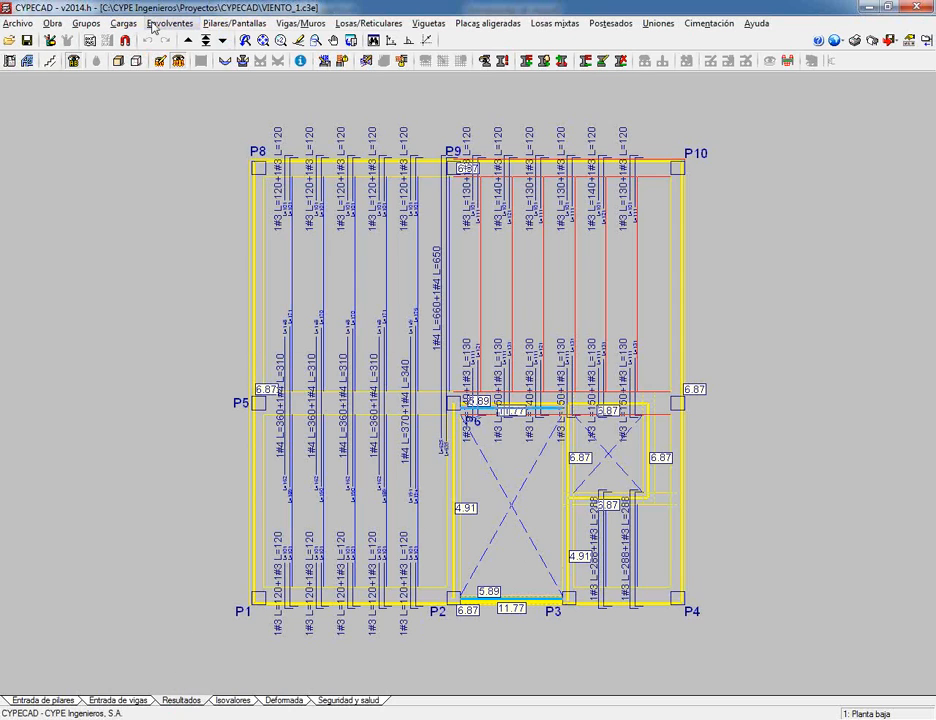
{"action": "left_click", "coordinate": [153, 27]}
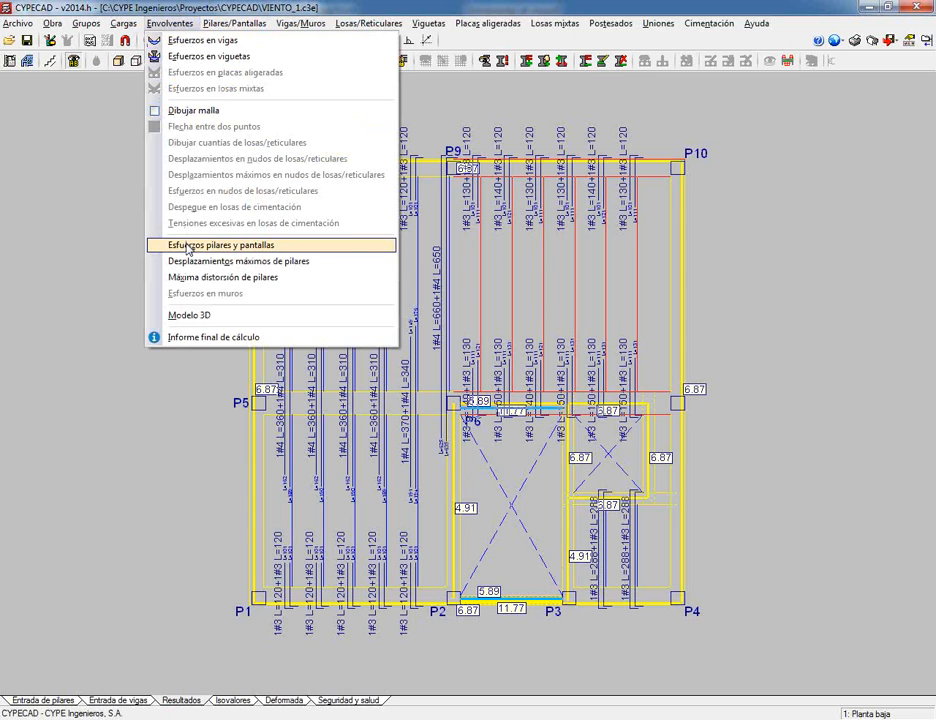
{"action": "left_click", "coordinate": [187, 245]}
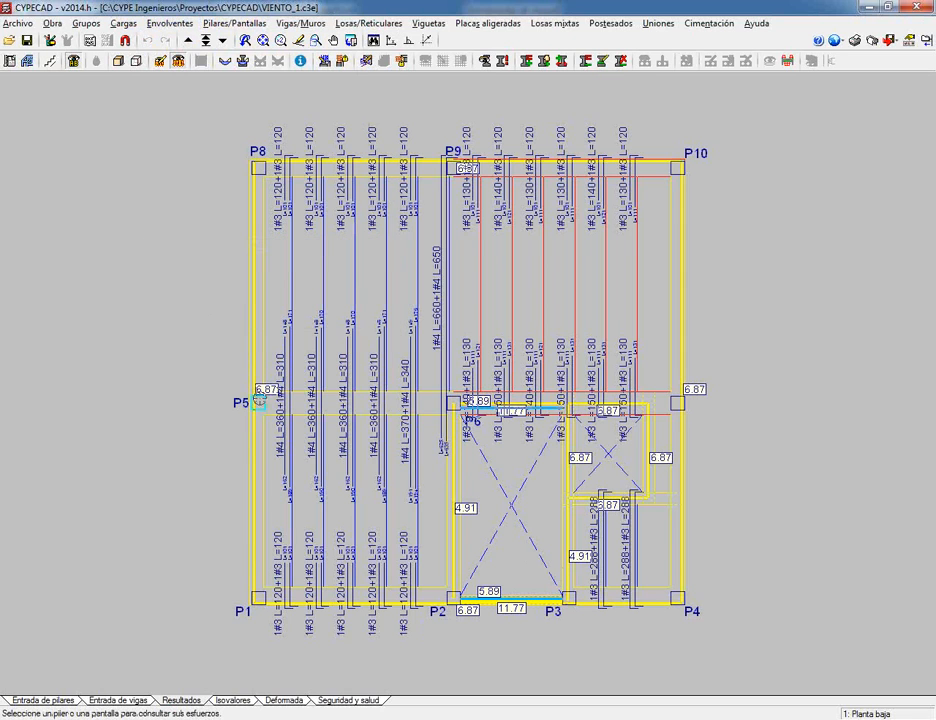
{"action": "left_click", "coordinate": [259, 402]}
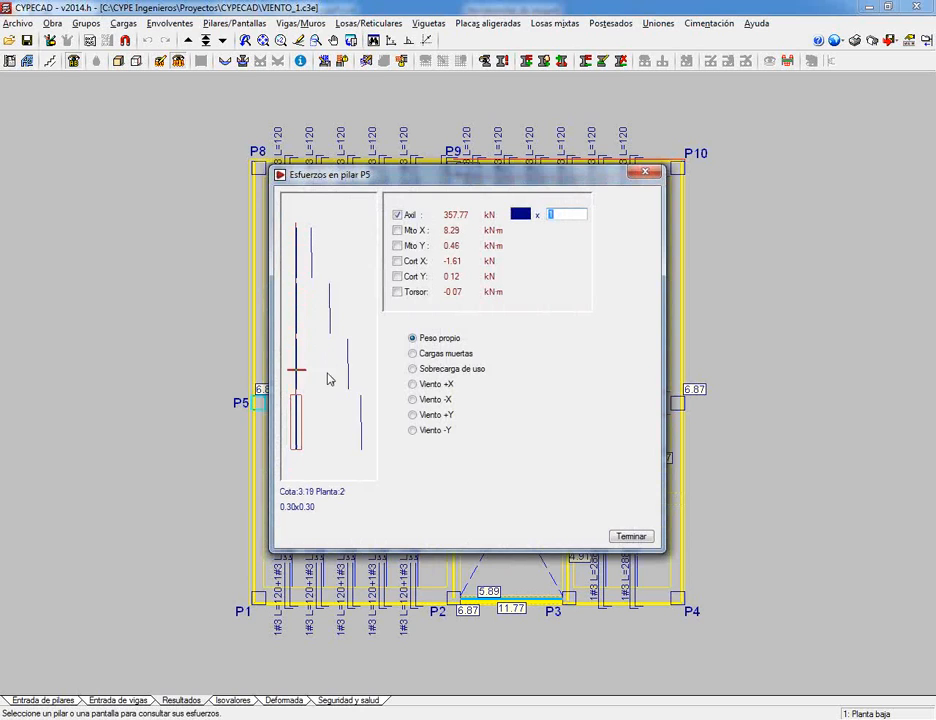
{"action": "left_click", "coordinate": [414, 386]}
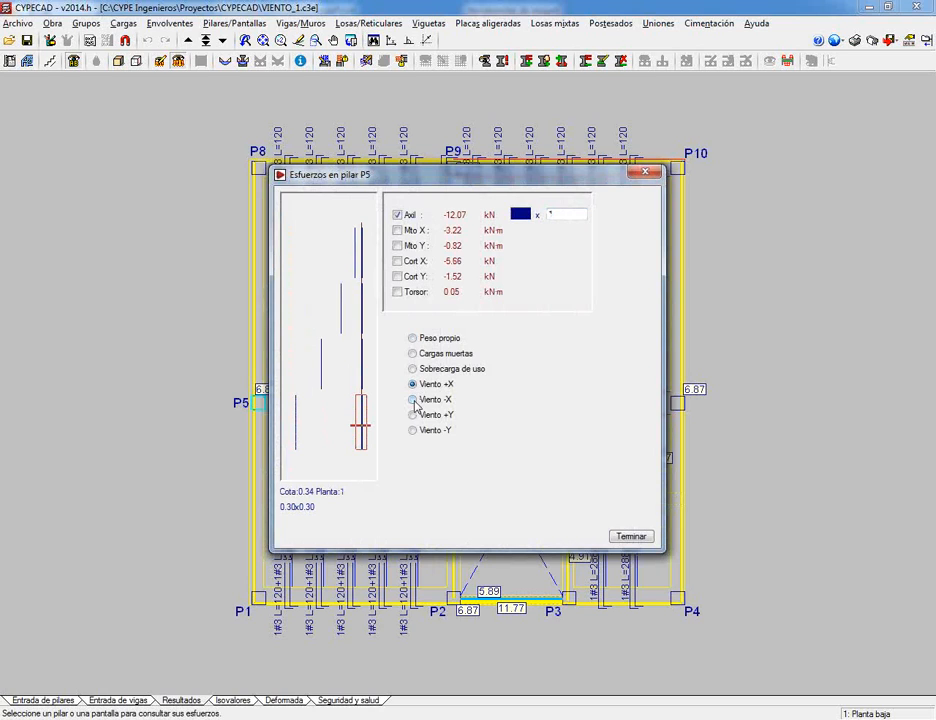
{"action": "left_click", "coordinate": [413, 400]}
{"action": "left_click", "coordinate": [413, 415]}
{"action": "left_click", "coordinate": [413, 430]}
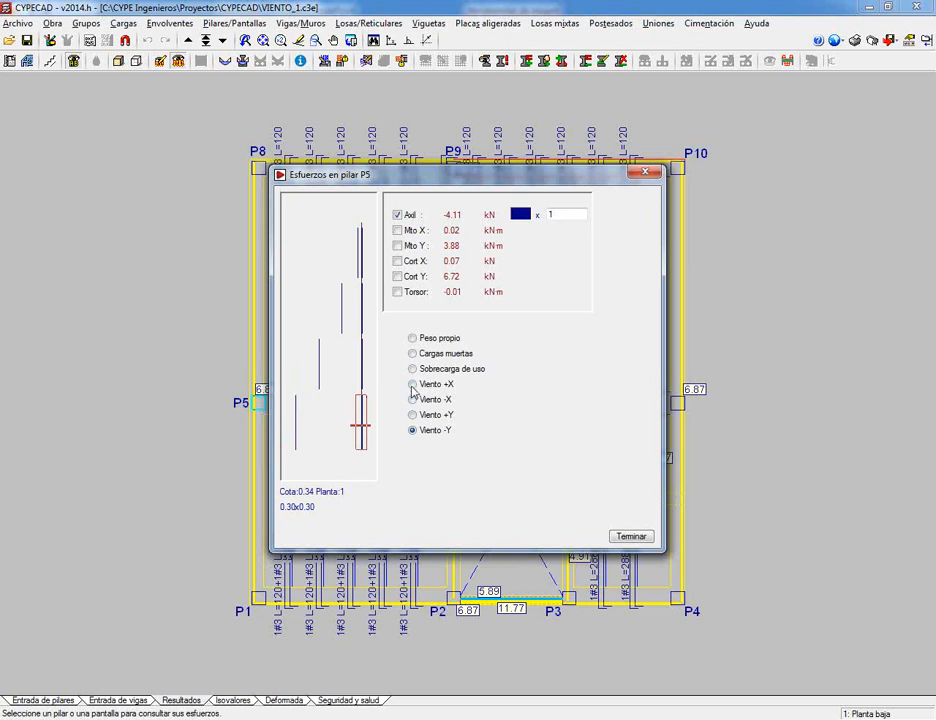
Examine column P5's force values on an upper floor for each wind load case from Viento +X to Viento -Y, and close the forces
{"action": "left_click", "coordinate": [413, 386]}
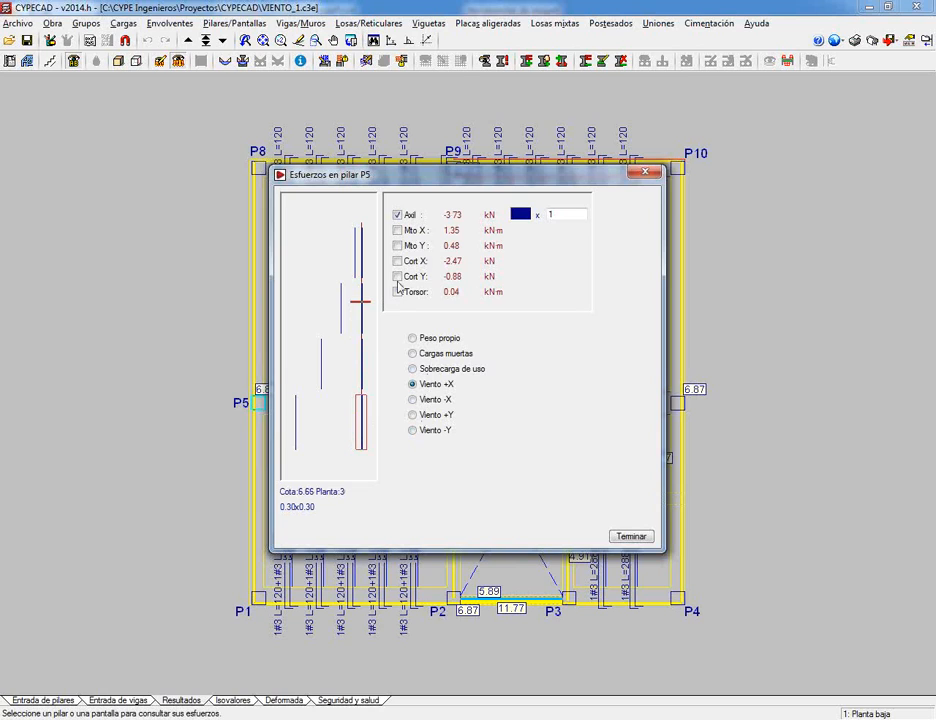
{"action": "left_click", "coordinate": [432, 402]}
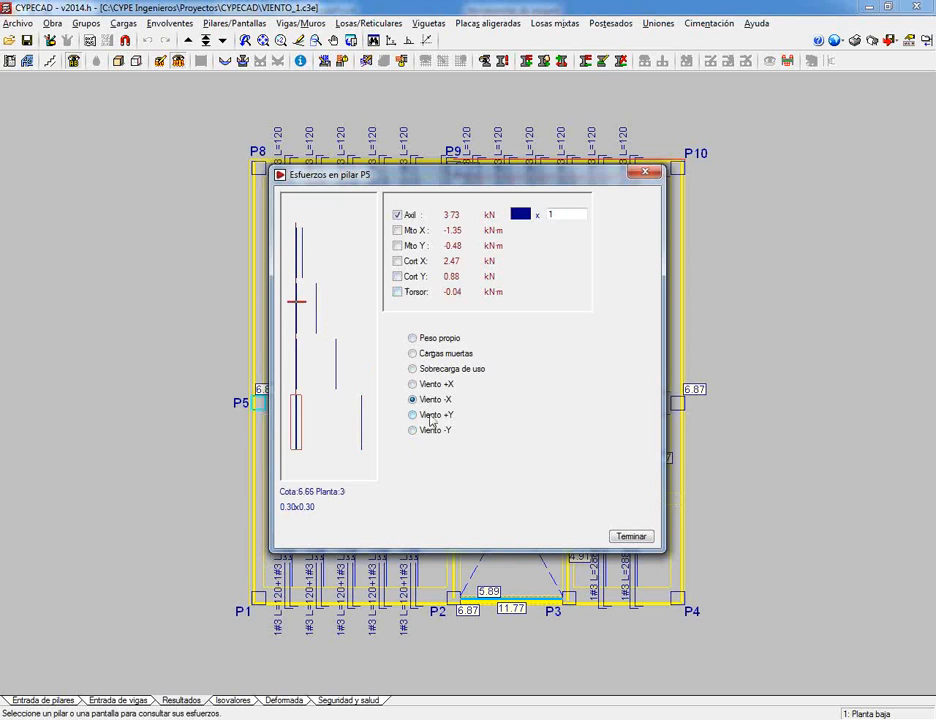
{"action": "left_click", "coordinate": [432, 420]}
{"action": "left_click", "coordinate": [431, 432]}
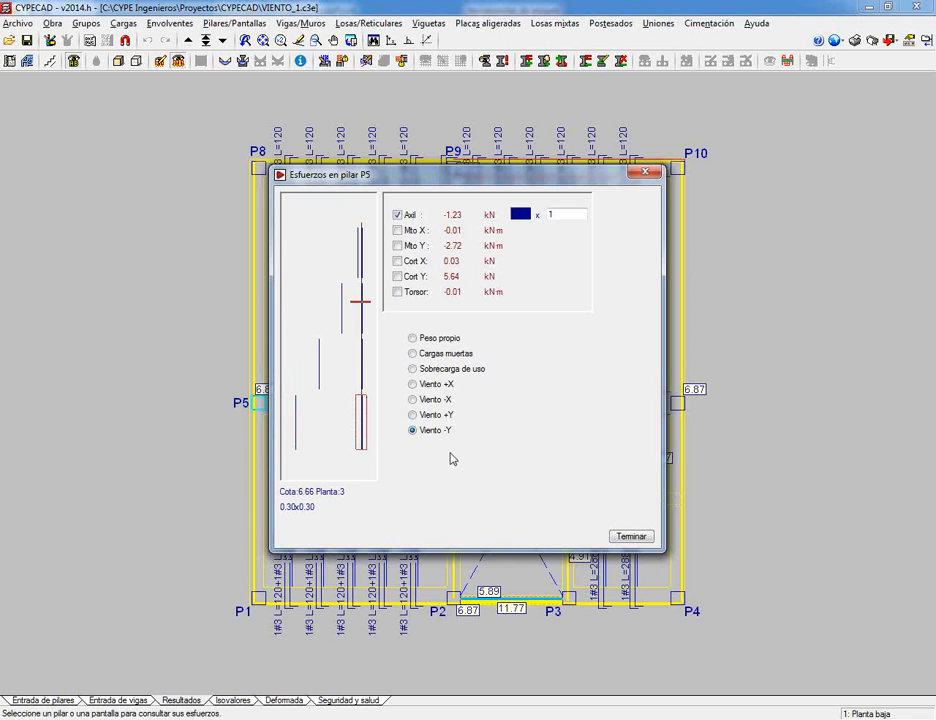
{"action": "left_click", "coordinate": [626, 537]}
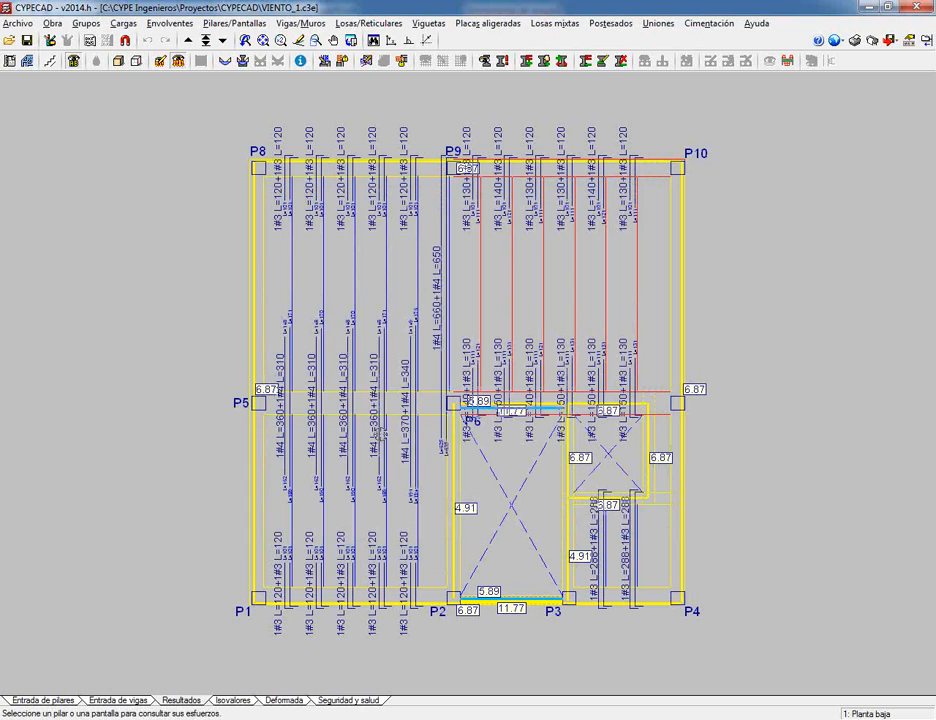
Switch to the Viento slide of Sismo.pptx in PowerPoint and examine the wind direction sketch and the two-zone building diagram
{"action": "key", "text": "alt+Tab"}
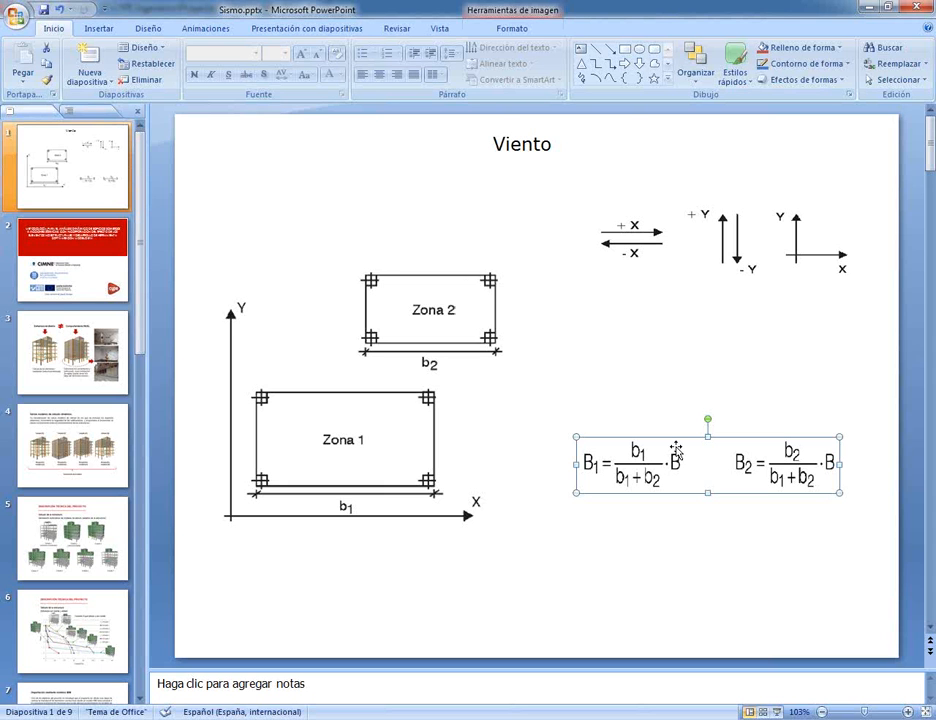
{"action": "left_click", "coordinate": [754, 227]}
{"action": "mouse_move", "coordinate": [754, 227]}
{"action": "left_mouse_down"}
{"action": "mouse_move", "coordinate": [756, 252]}
{"action": "mouse_move", "coordinate": [753, 229]}
{"action": "left_mouse_up"}
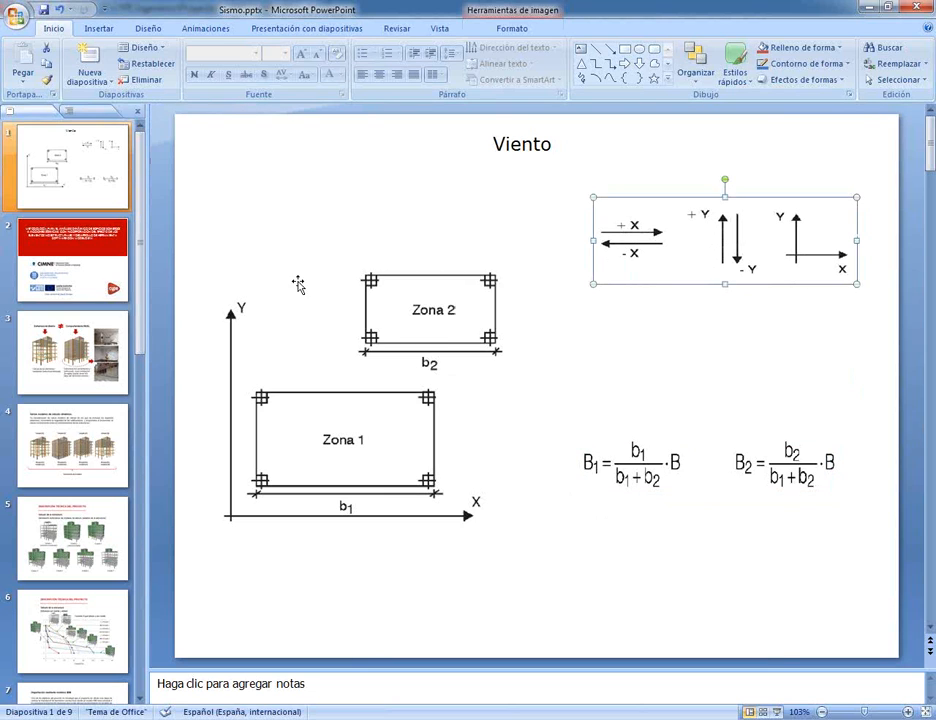
{"action": "mouse_move", "coordinate": [391, 408]}
{"action": "left_mouse_down"}
{"action": "mouse_move", "coordinate": [390, 422]}
{"action": "mouse_move", "coordinate": [391, 403]}
{"action": "left_mouse_up"}
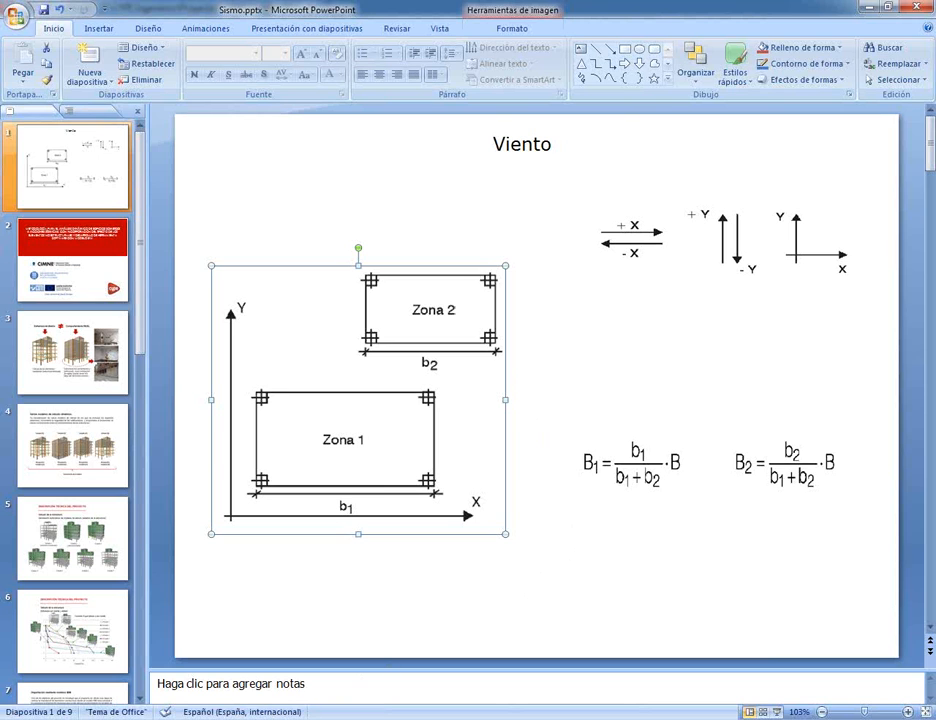
Back in CYPECAD, open the recent project zapatas.c3e and close its calculation error report
{"action": "key", "text": "alt+Tab"}
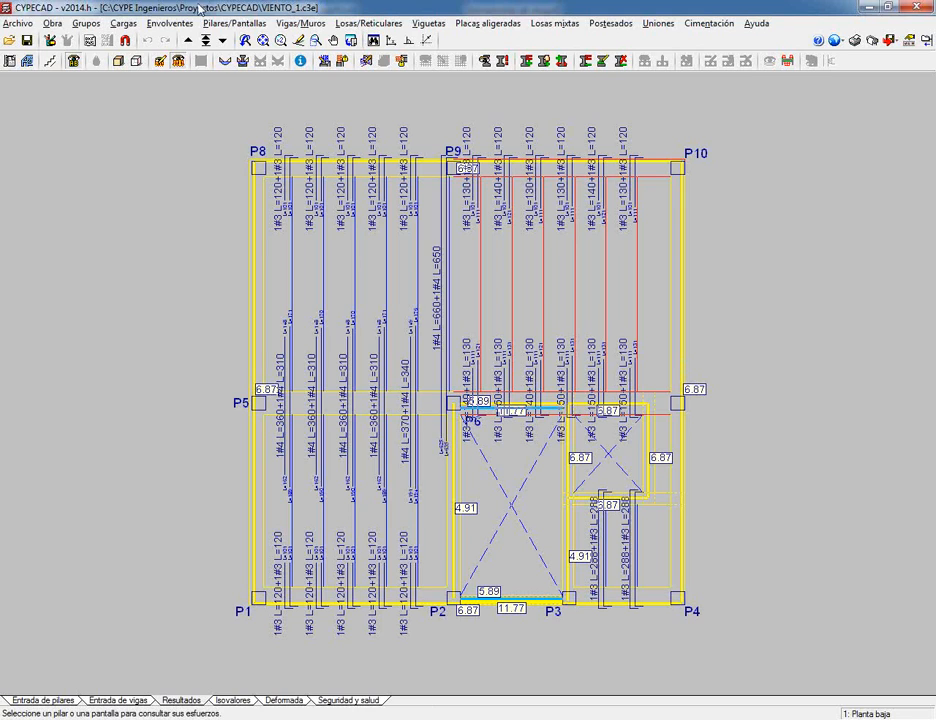
{"action": "left_click", "coordinate": [28, 23]}
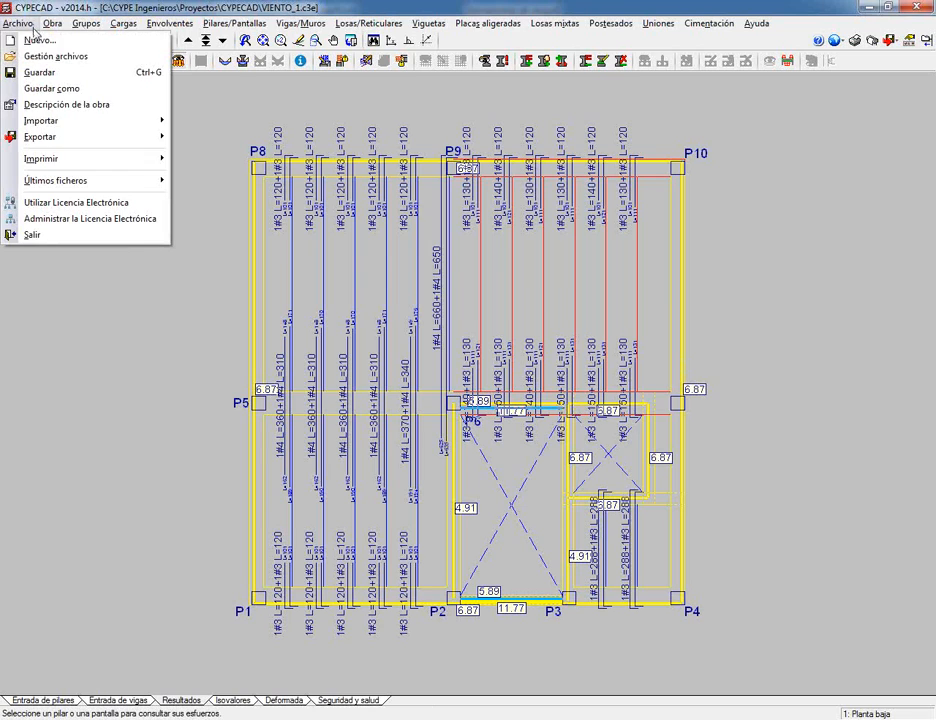
{"action": "mouse_move", "coordinate": [88, 181]}
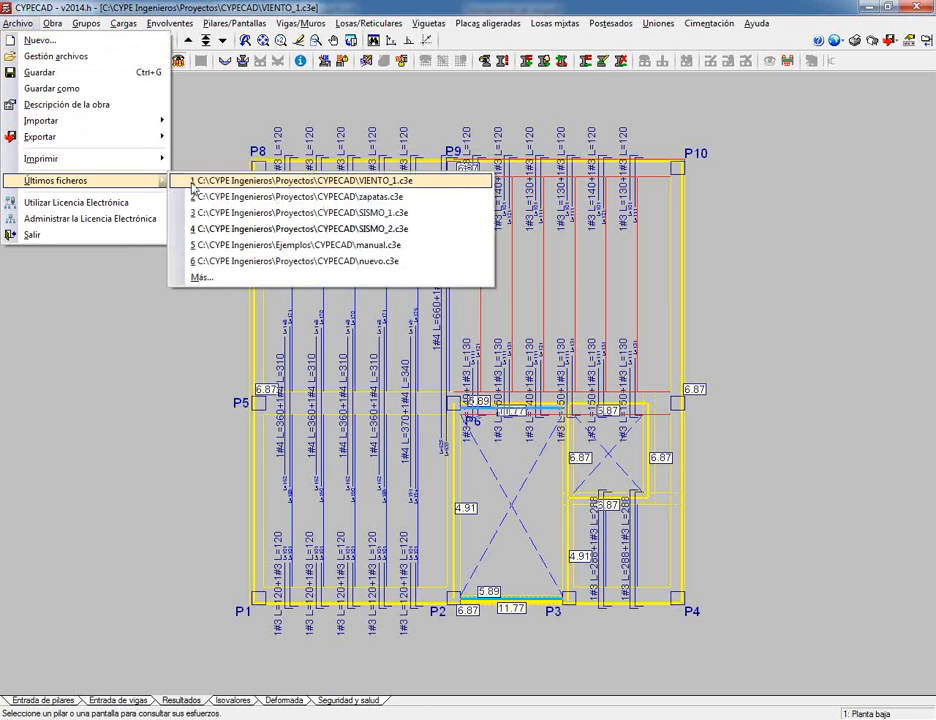
{"action": "left_click", "coordinate": [244, 200]}
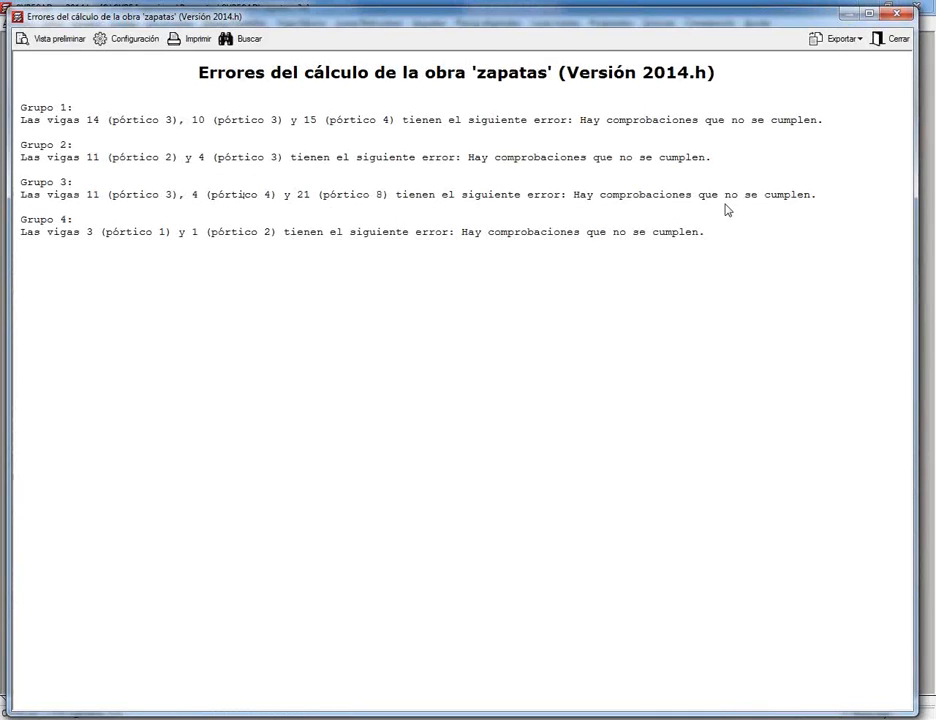
{"action": "left_click", "coordinate": [893, 38]}
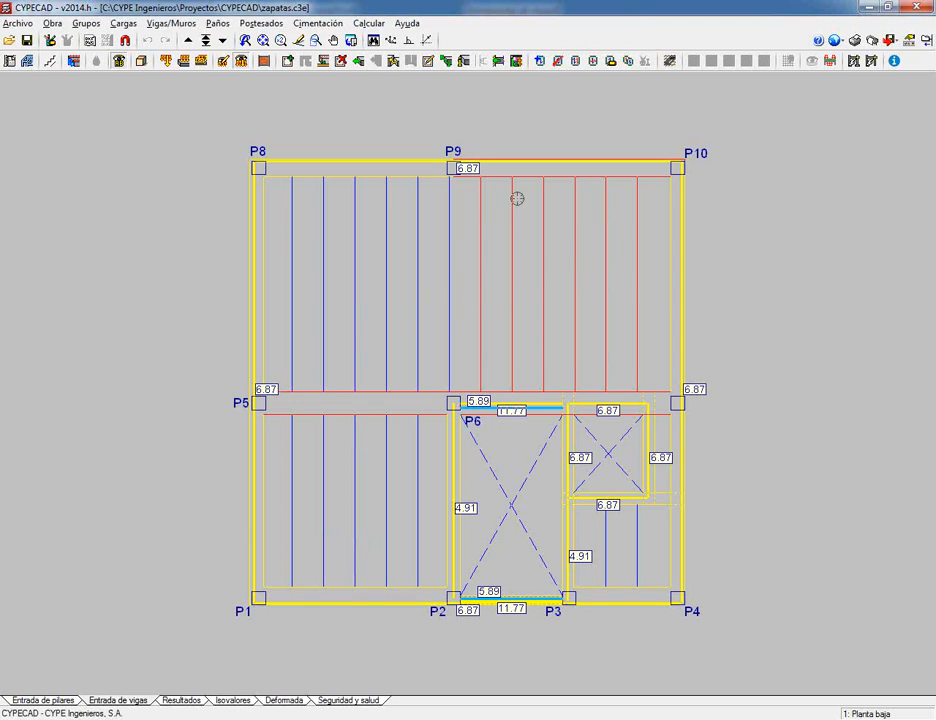
Look through the upper floor groups of the zapatas project and return to the Planta baja floor plan
{"action": "left_click", "coordinate": [188, 40]}
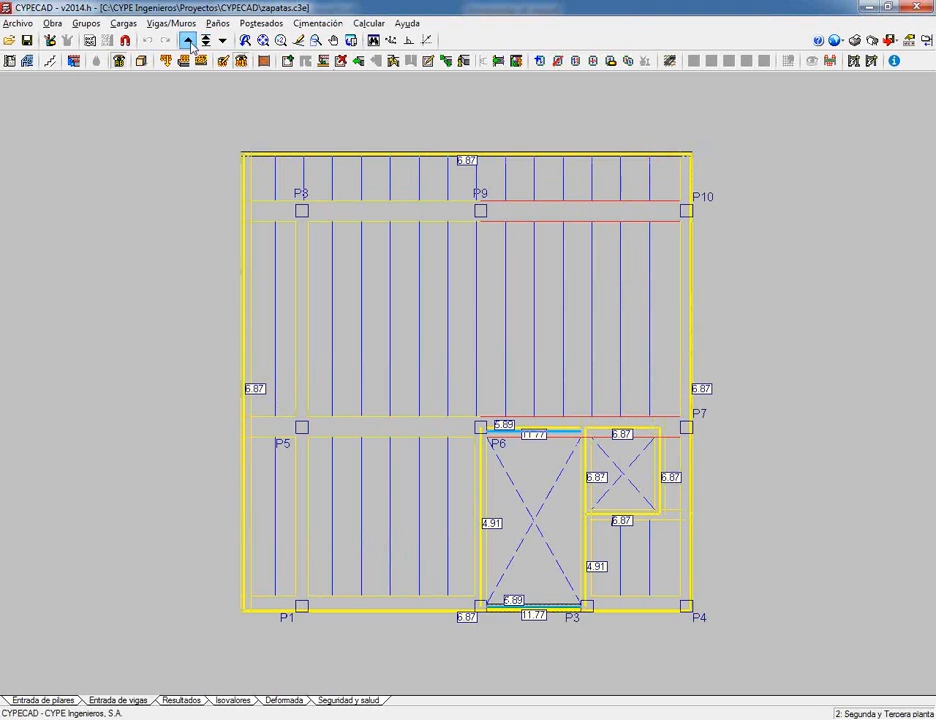
{"action": "left_click", "coordinate": [188, 40]}
{"action": "left_click", "coordinate": [222, 40]}
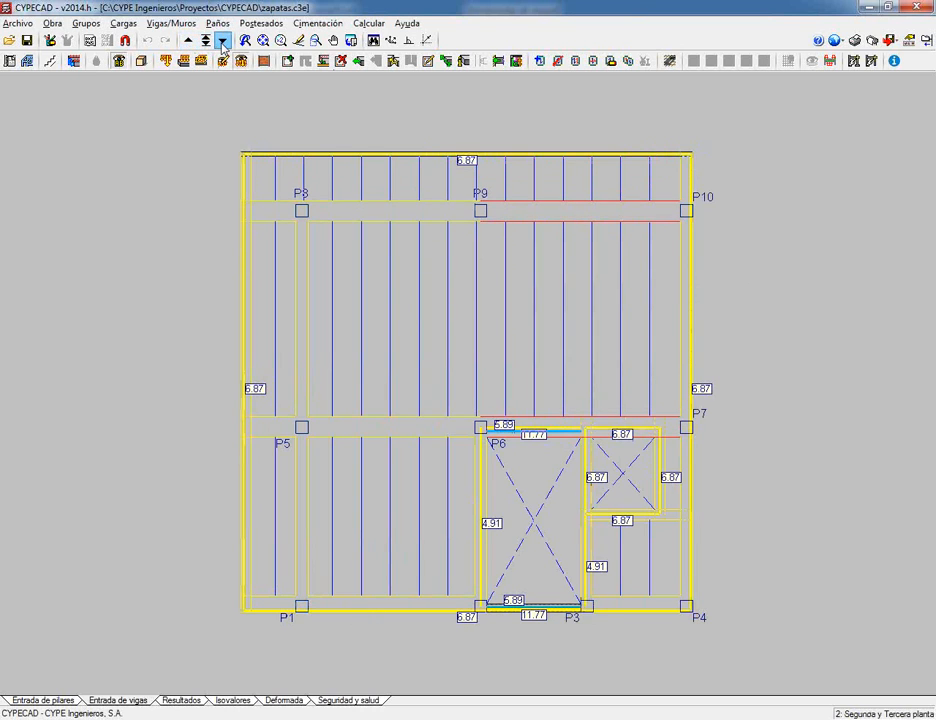
{"action": "left_click", "coordinate": [222, 40]}
Enable seismic action in the general data of the zapatas project and select Panamá's REP-04 as the seismic code
{"action": "left_click", "coordinate": [48, 23]}
{"action": "left_click", "coordinate": [94, 40]}
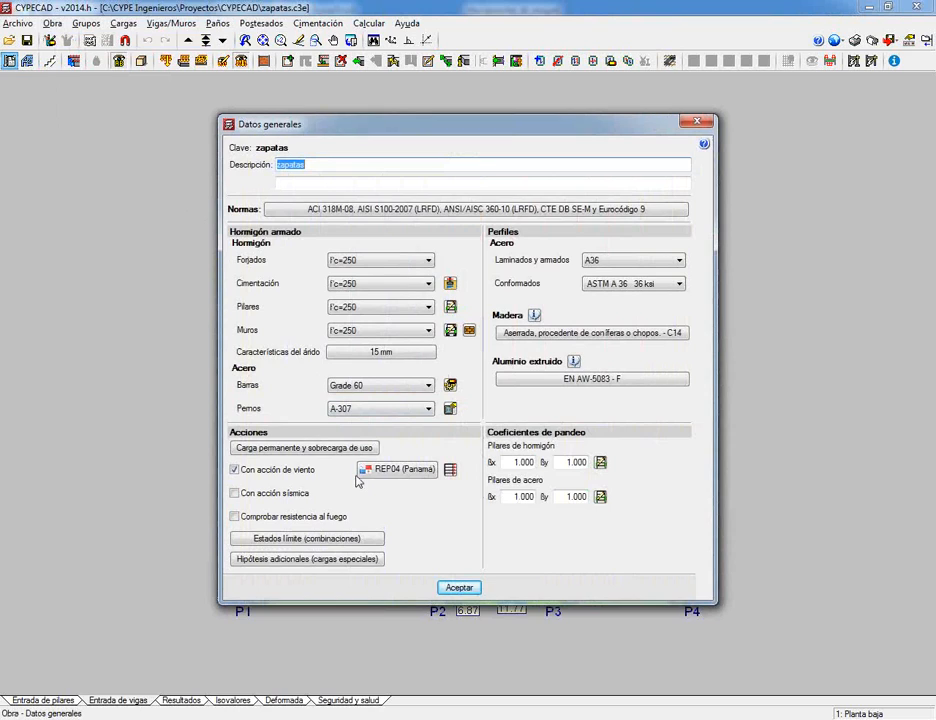
{"action": "left_click", "coordinate": [293, 496]}
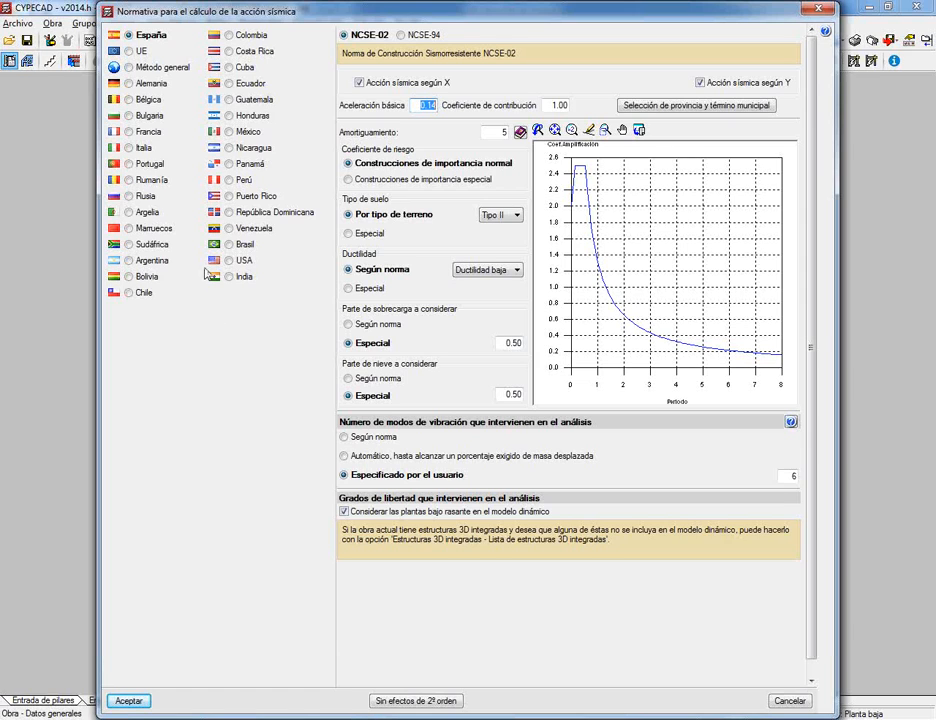
{"action": "left_click", "coordinate": [129, 67]}
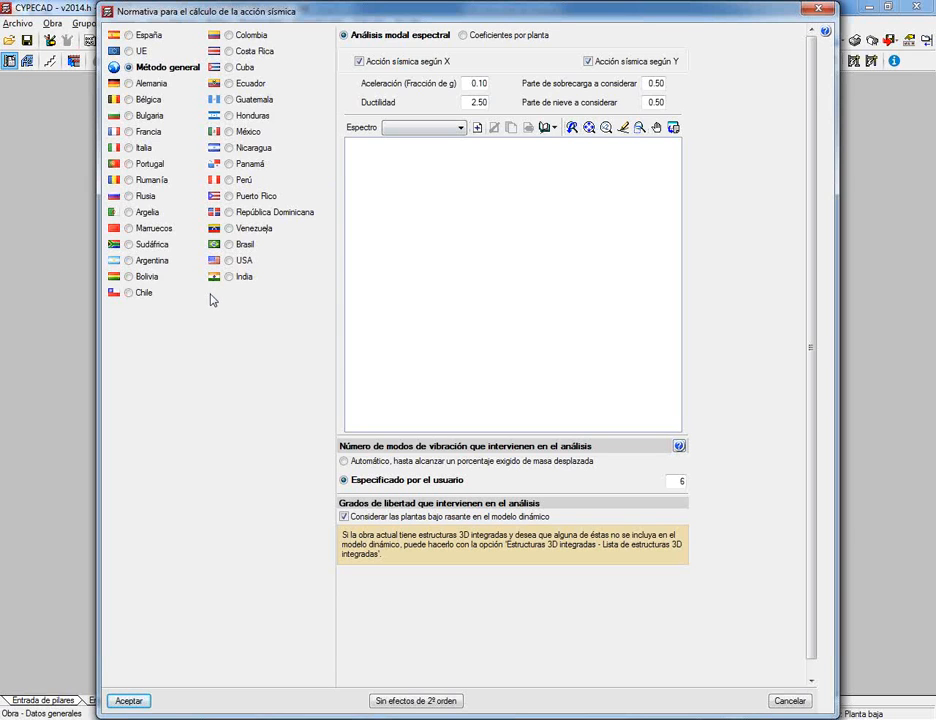
{"action": "left_click", "coordinate": [252, 166]}
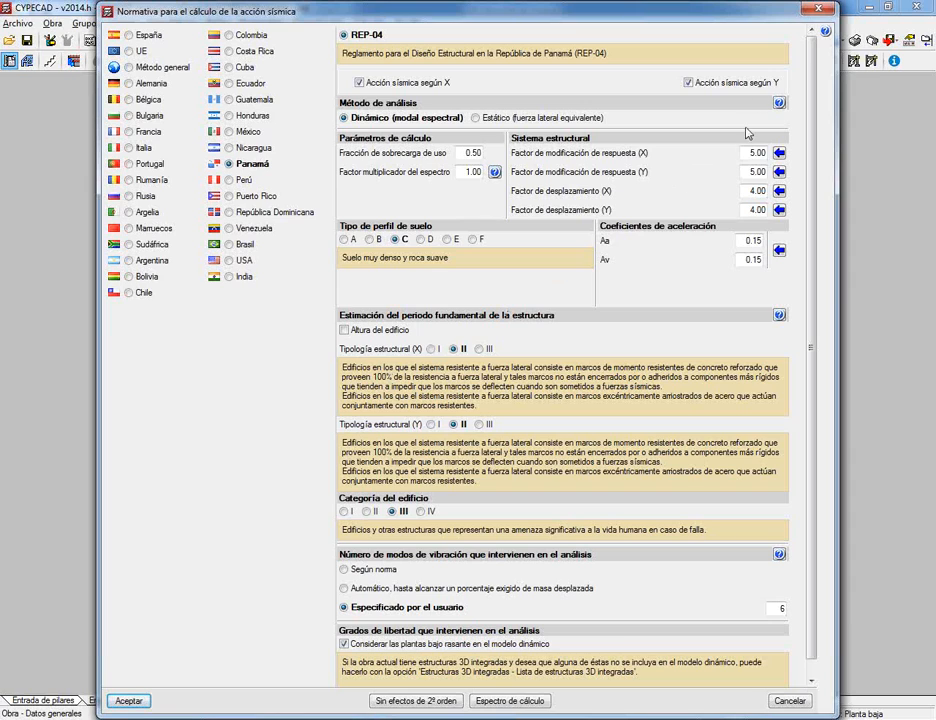
Consult the built-in help for the spectrum multiplier factor and the live load fraction, and leave help mode
{"action": "left_click", "coordinate": [826, 32]}
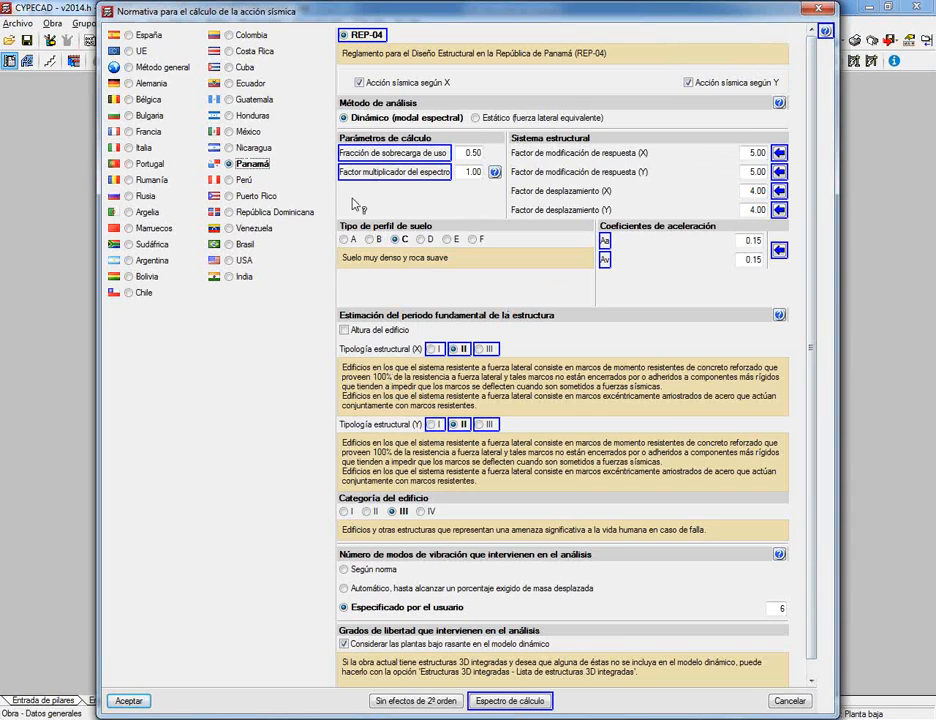
{"action": "left_click", "coordinate": [395, 172]}
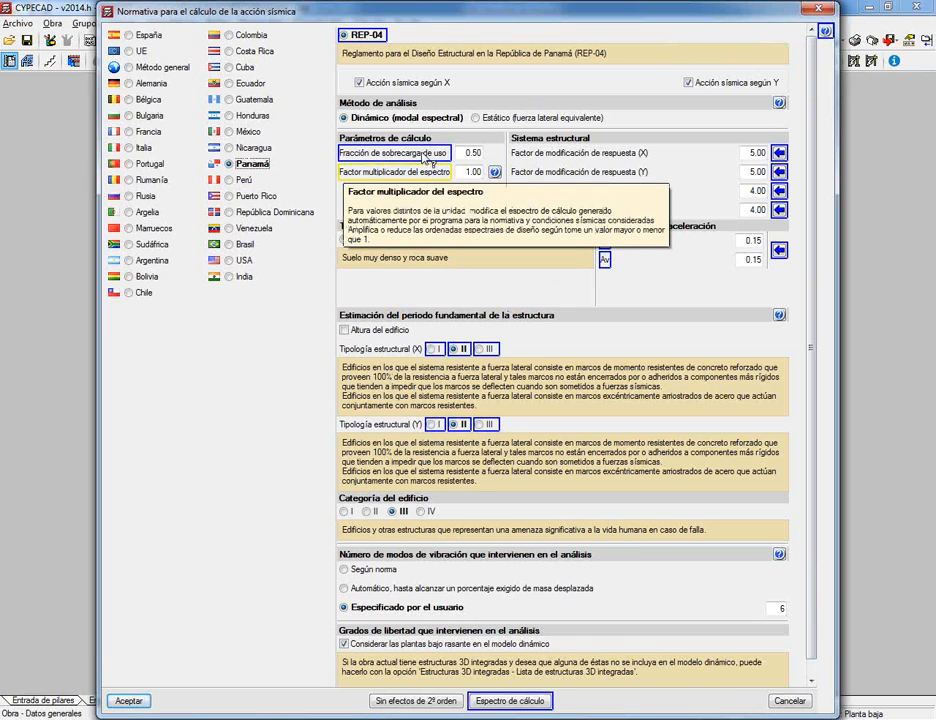
{"action": "left_click", "coordinate": [425, 155]}
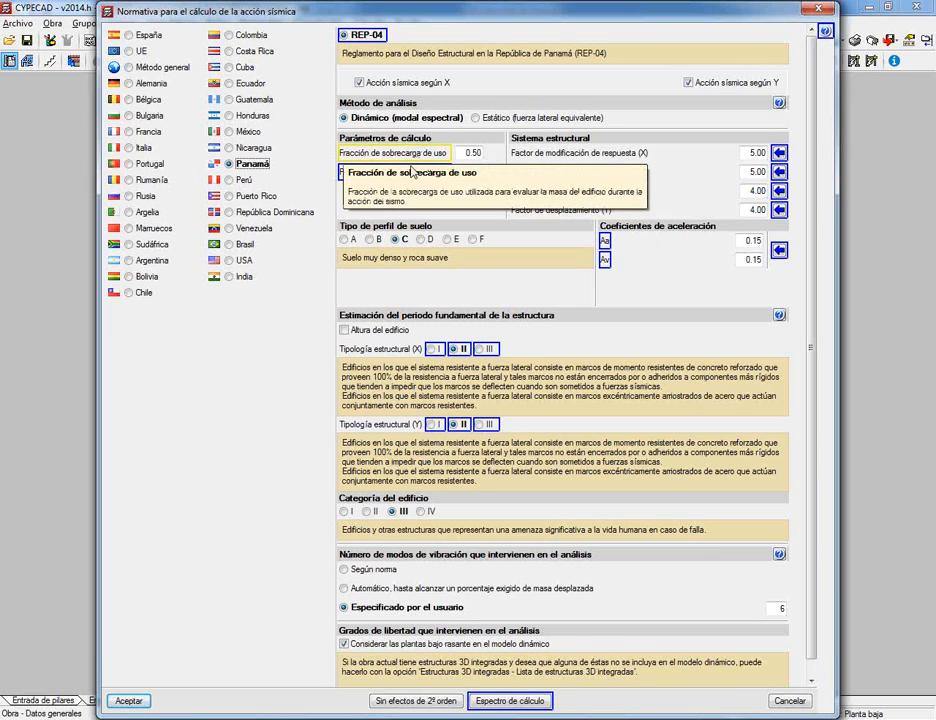
{"action": "left_click", "coordinate": [280, 323]}
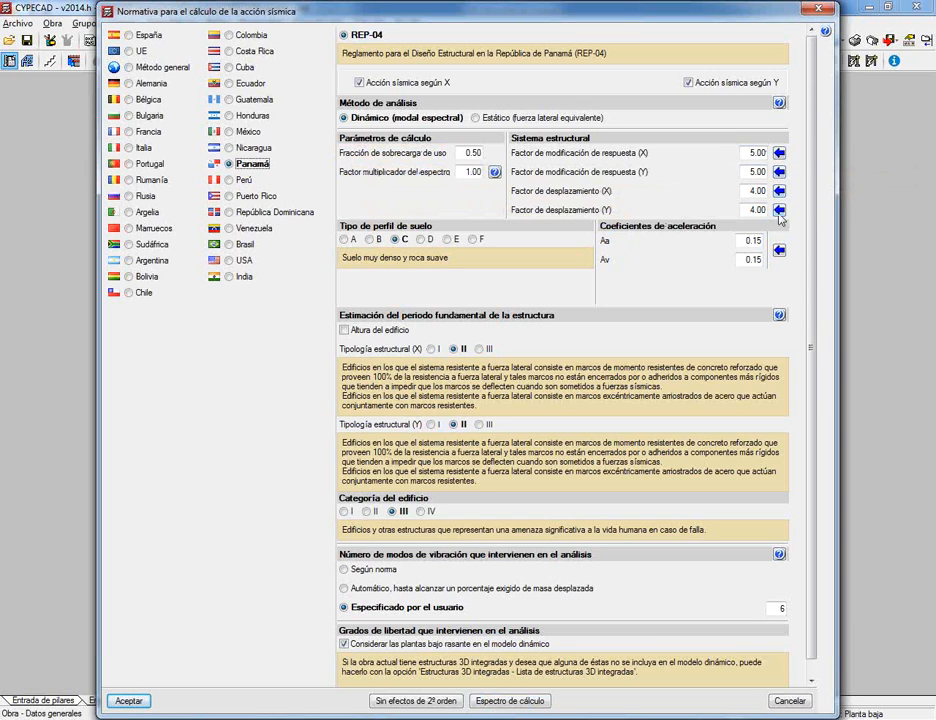
Review the usual response modification factors for each moment-frame system in X, and leave without importing any
{"action": "left_click", "coordinate": [779, 153]}
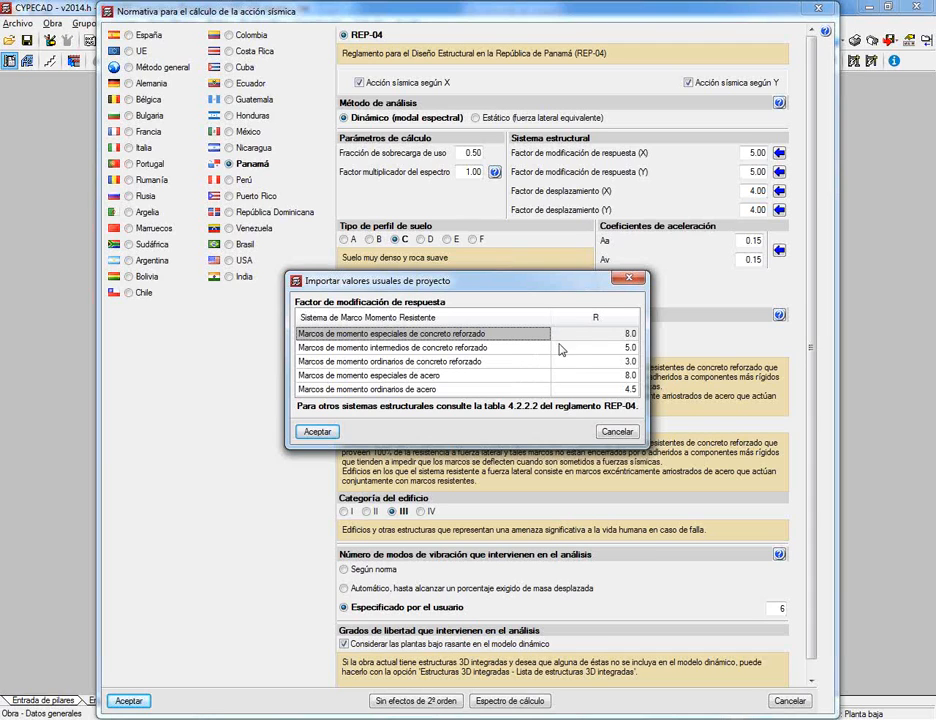
{"action": "left_click", "coordinate": [370, 348]}
{"action": "left_click", "coordinate": [366, 362]}
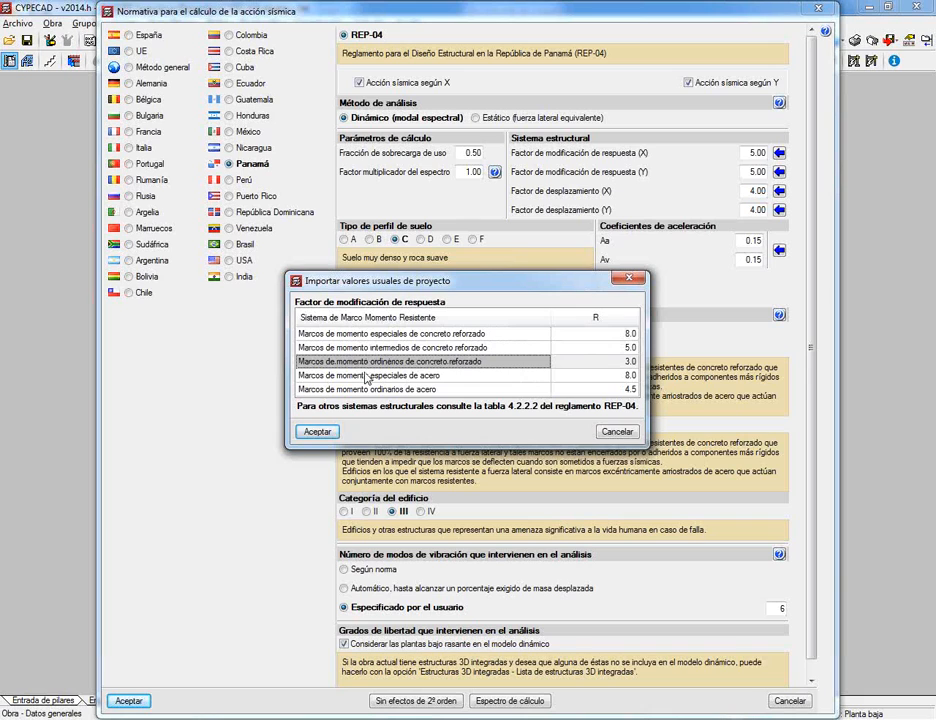
{"action": "left_click", "coordinate": [370, 375]}
{"action": "left_click", "coordinate": [372, 389]}
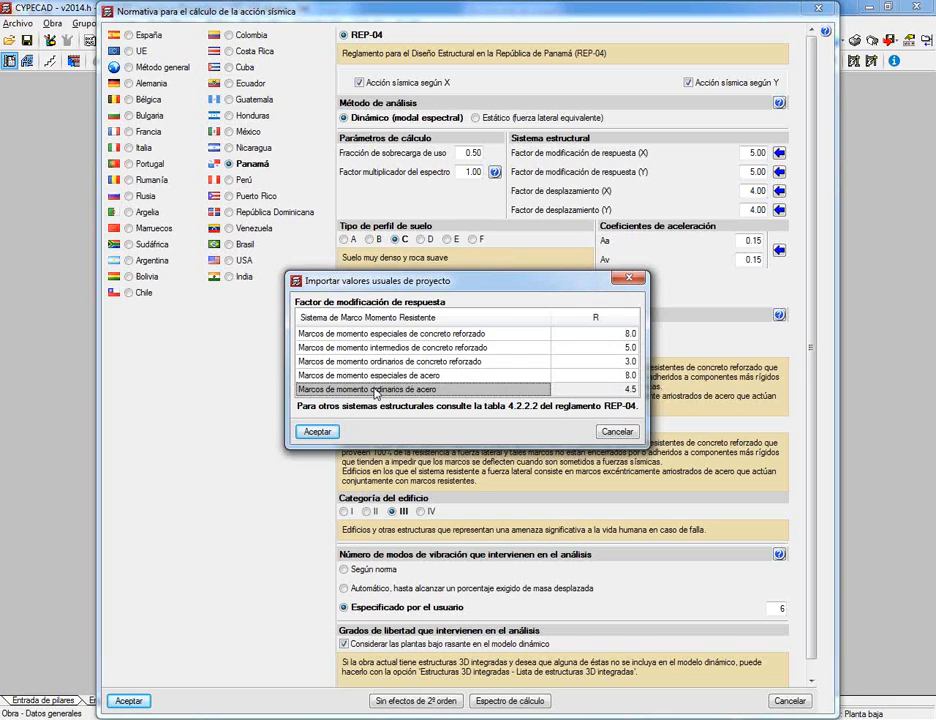
{"action": "left_click", "coordinate": [617, 431]}
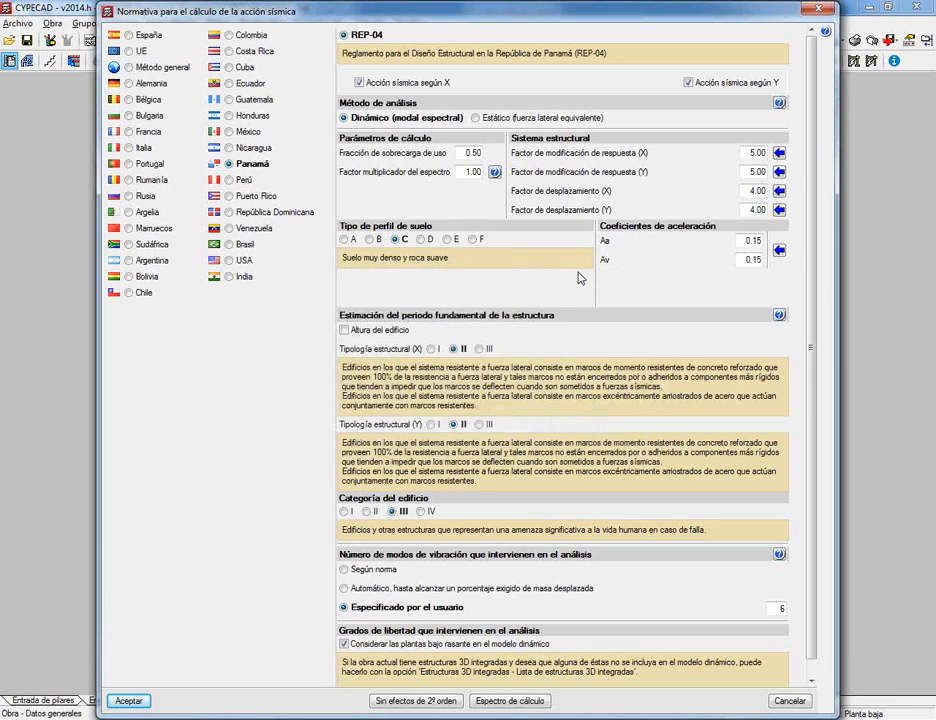
Try disabling the seismic action in X and using the static equivalent lateral force method, restoring both original settings
{"action": "left_click", "coordinate": [443, 84]}
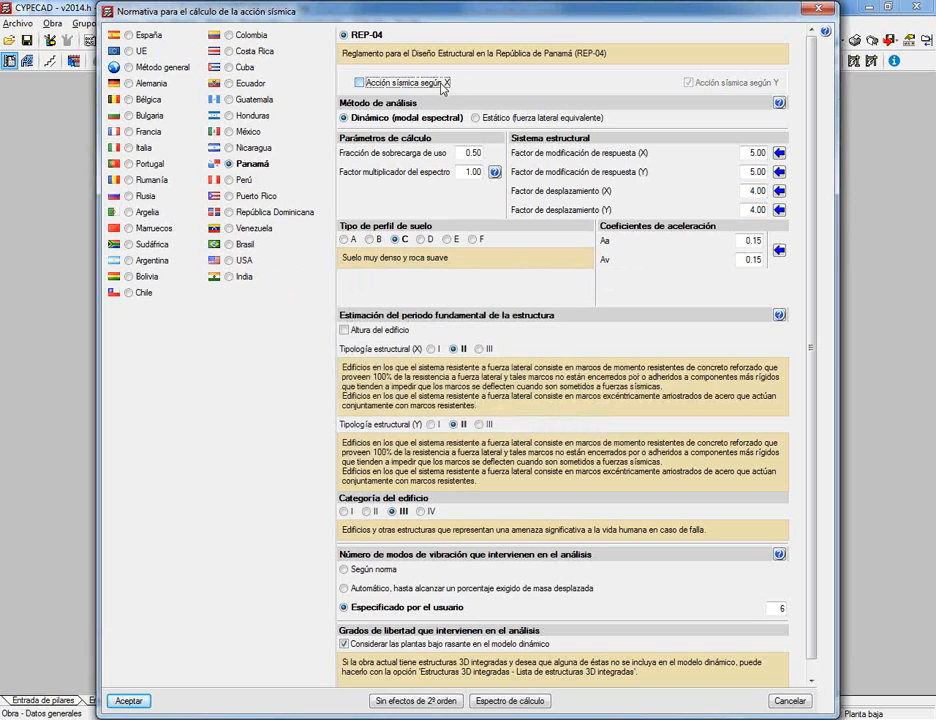
{"action": "left_click", "coordinate": [443, 84]}
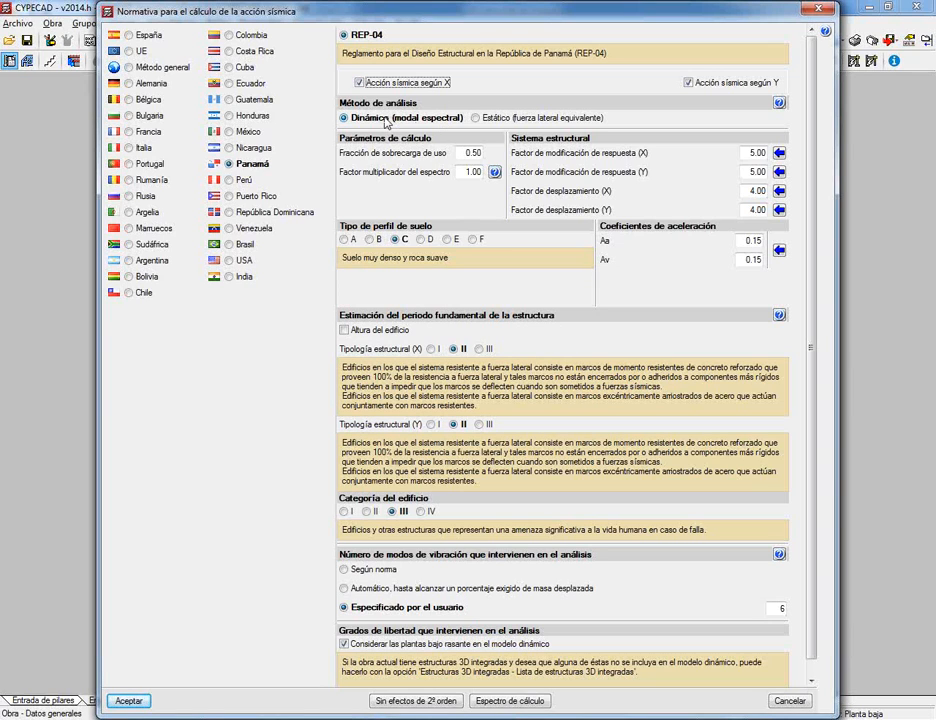
{"action": "left_click", "coordinate": [486, 120]}
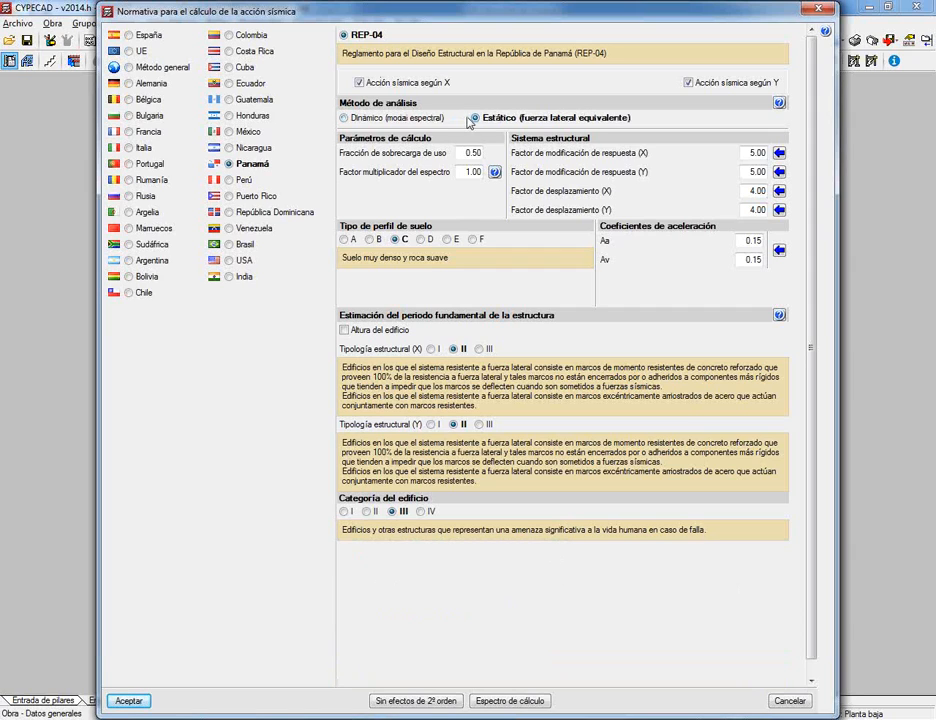
{"action": "left_click", "coordinate": [405, 118]}
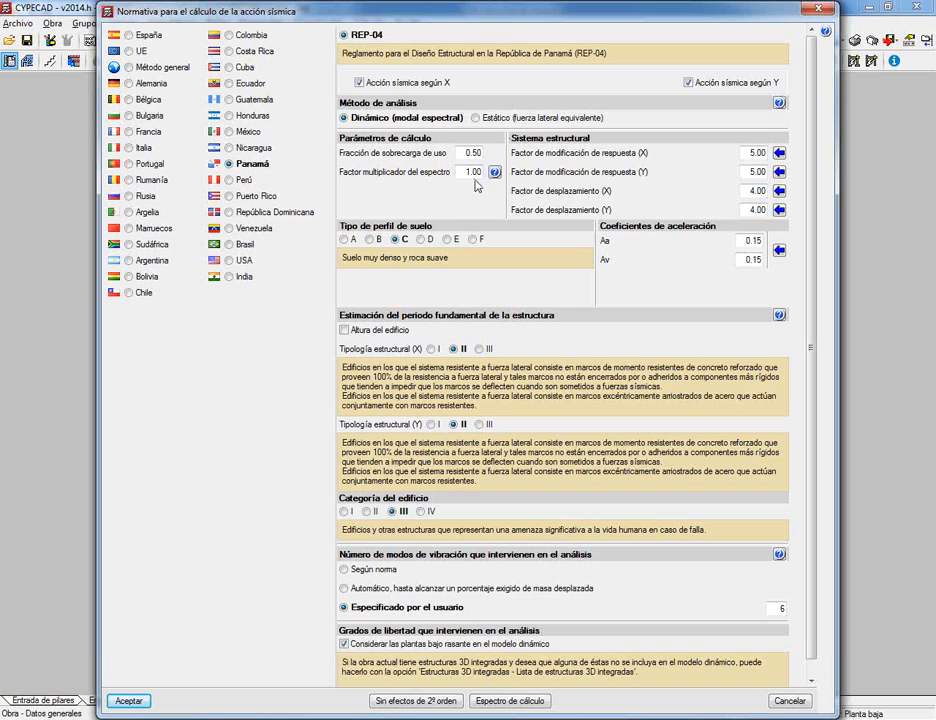
Consult the help on the spectrum multiplier factor, and try soil profile type B before returning to type C
{"action": "left_click", "coordinate": [494, 173]}
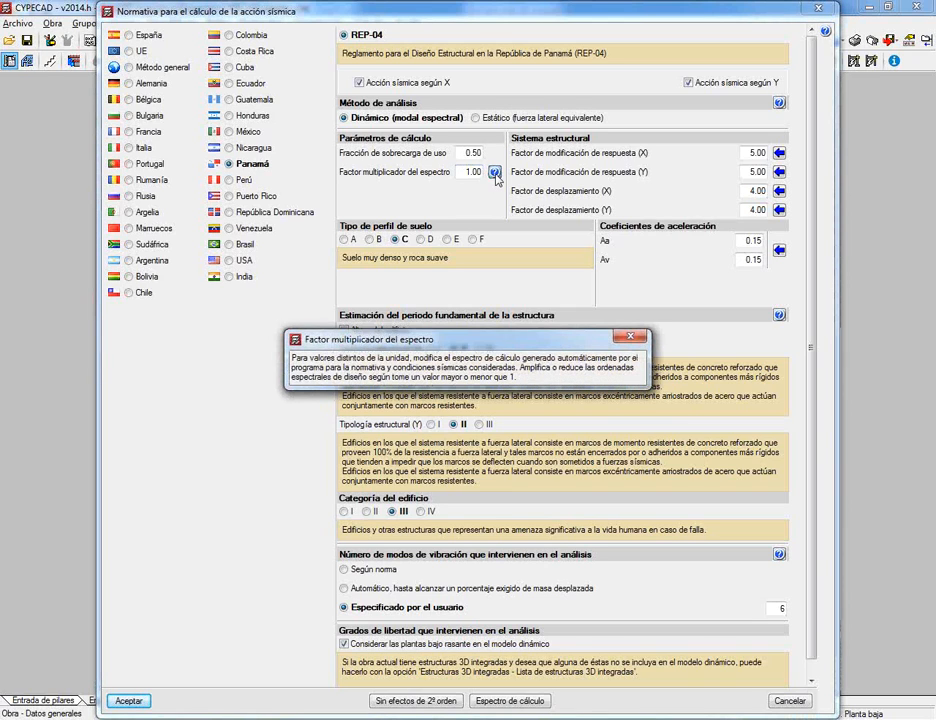
{"action": "left_click", "coordinate": [631, 337]}
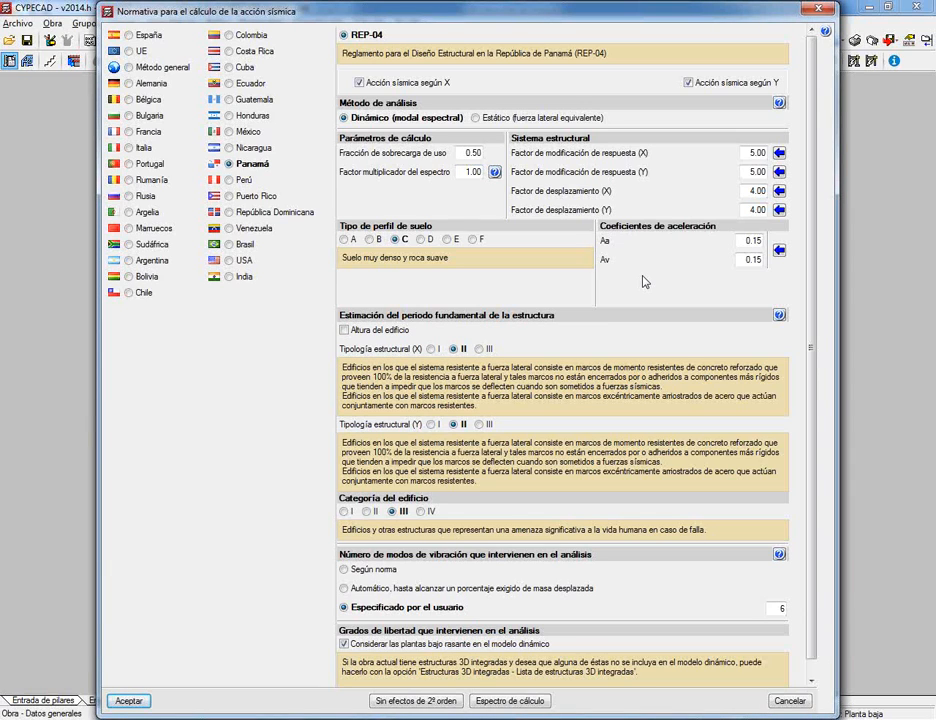
{"action": "left_click", "coordinate": [345, 240]}
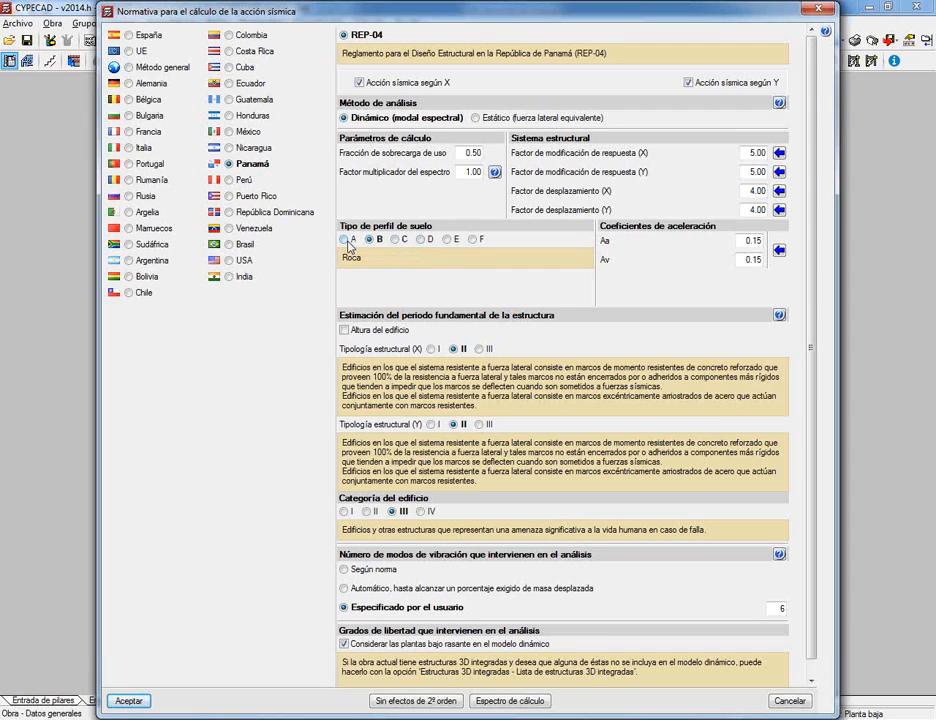
{"action": "left_click", "coordinate": [395, 240]}
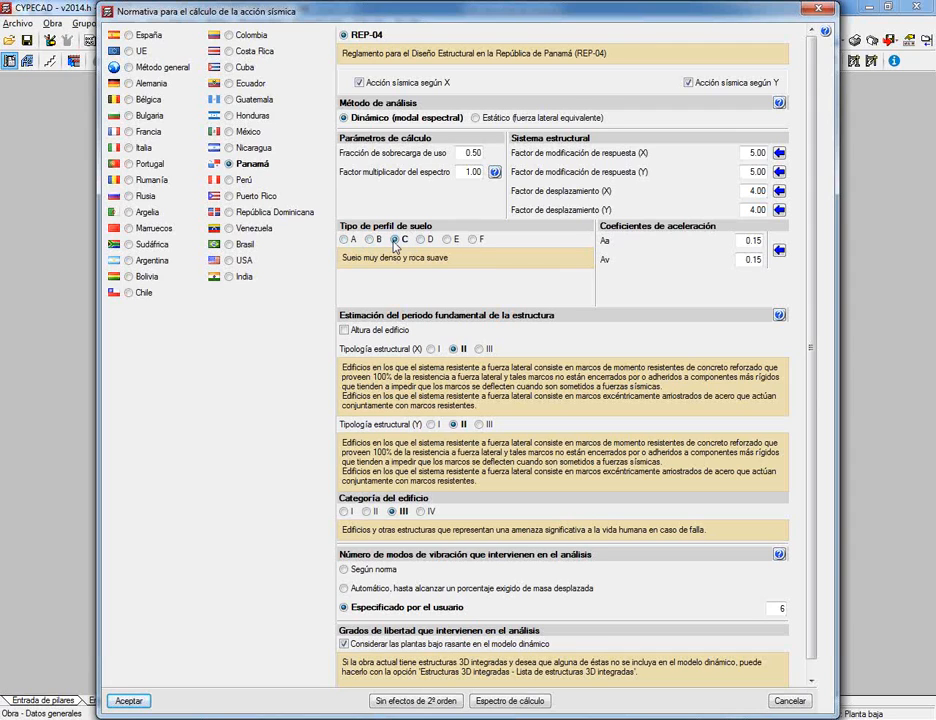
Review the usual Aa and Av acceleration coefficients by Panamanian city, and leave without importing any
{"action": "left_click", "coordinate": [779, 251]}
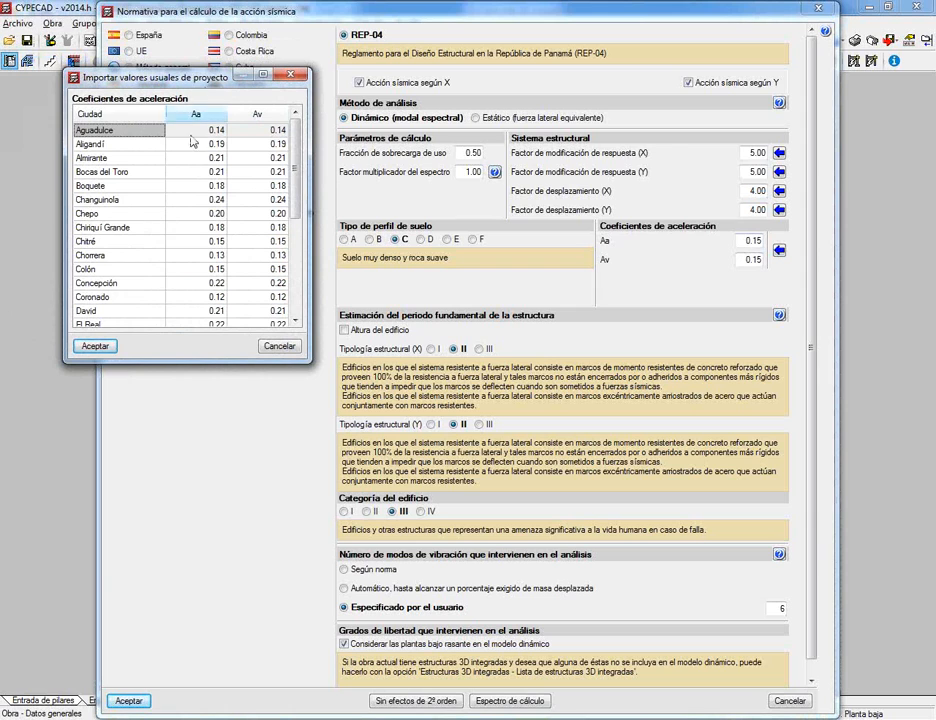
{"action": "mouse_move", "coordinate": [296, 153]}
{"action": "left_mouse_down"}
{"action": "mouse_move", "coordinate": [301, 248]}
{"action": "mouse_move", "coordinate": [301, 148]}
{"action": "left_mouse_up"}
{"action": "left_click", "coordinate": [292, 76]}
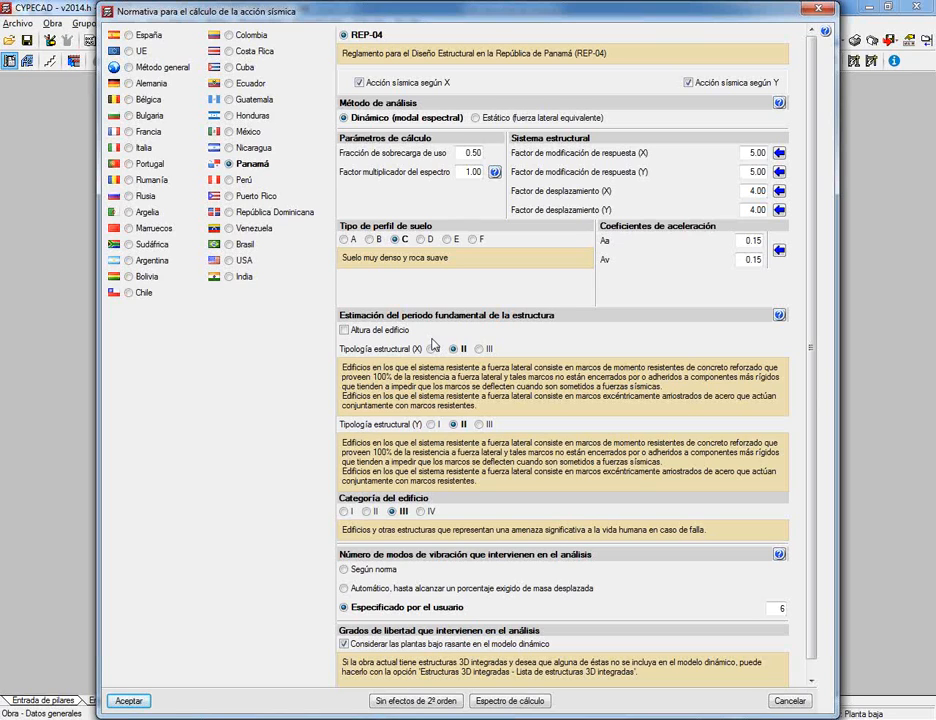
Enable the building height for the fundamental period estimate, consult the period formulas in the help, and disable the height again
{"action": "left_click", "coordinate": [345, 330]}
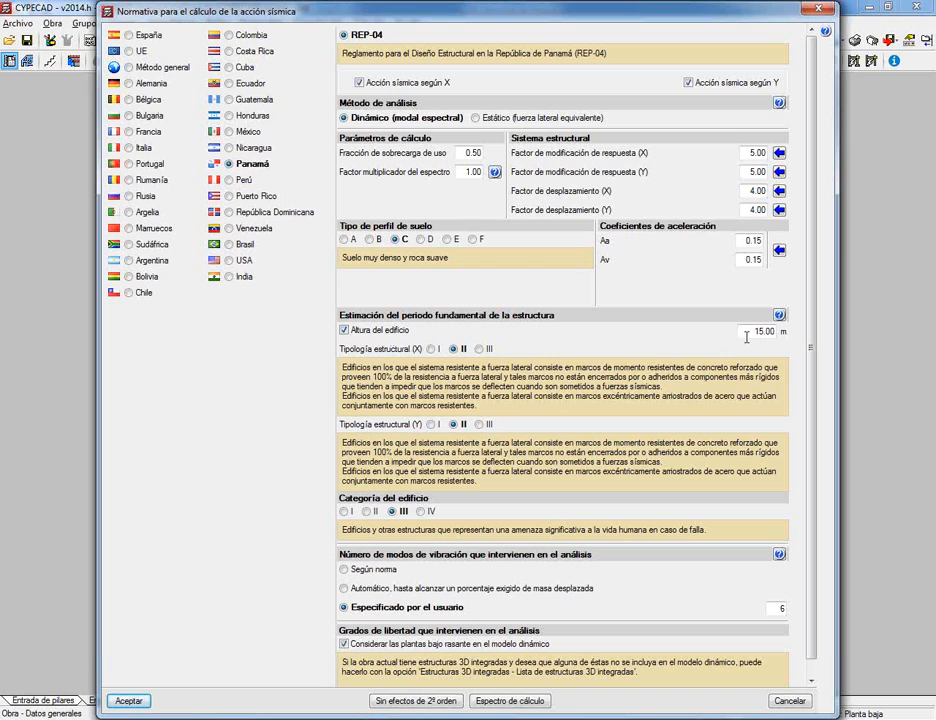
{"action": "left_click", "coordinate": [779, 315]}
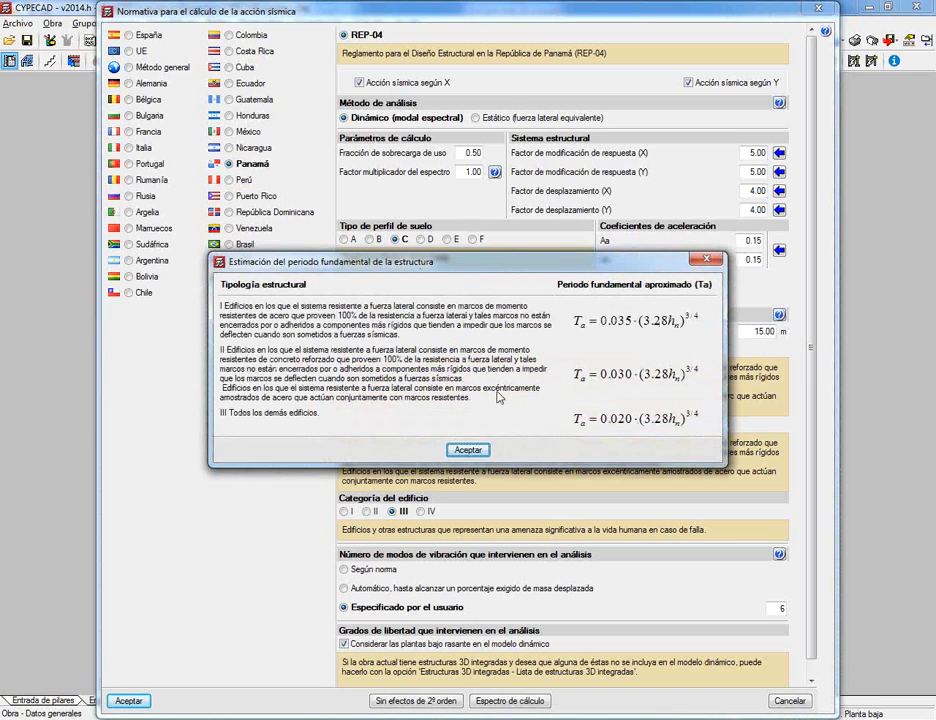
{"action": "left_click", "coordinate": [705, 262]}
{"action": "left_click", "coordinate": [346, 331]}
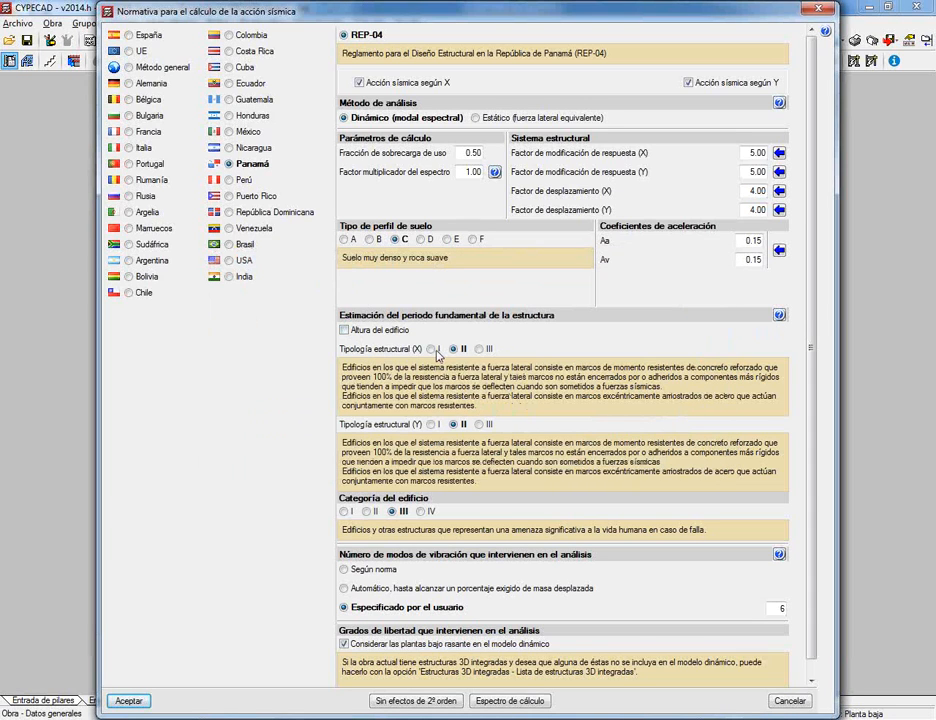
{"action": "mouse_move", "coordinate": [431, 349]}
{"action": "scroll", "coordinate": [628, 509], "scroll_direction": "down", "scroll_amount": 1}
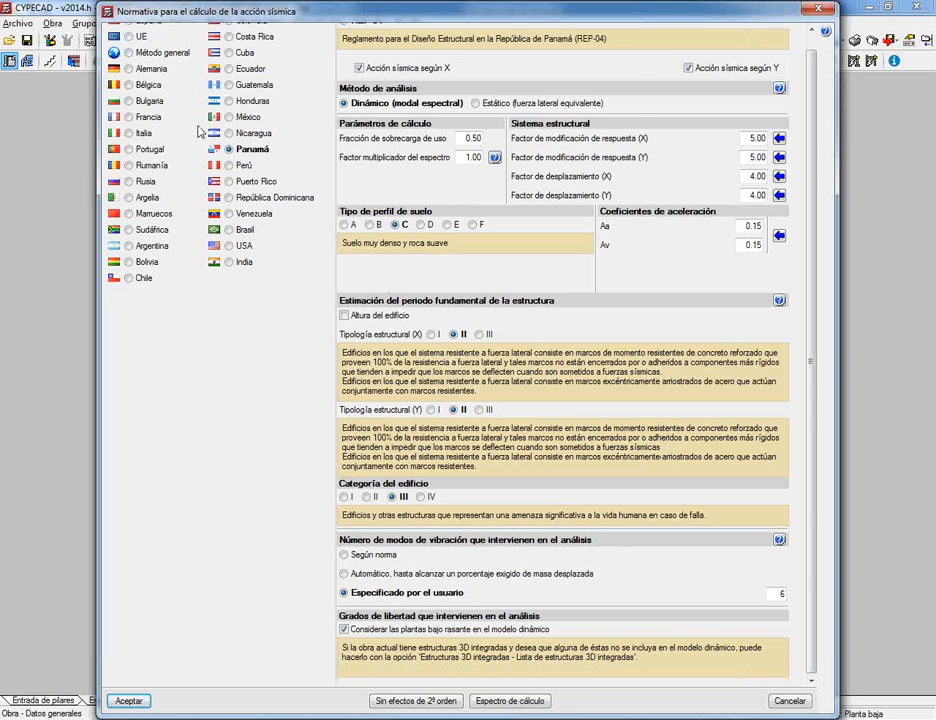
{"action": "scroll", "coordinate": [147, 127], "scroll_direction": "up", "scroll_amount": 1}
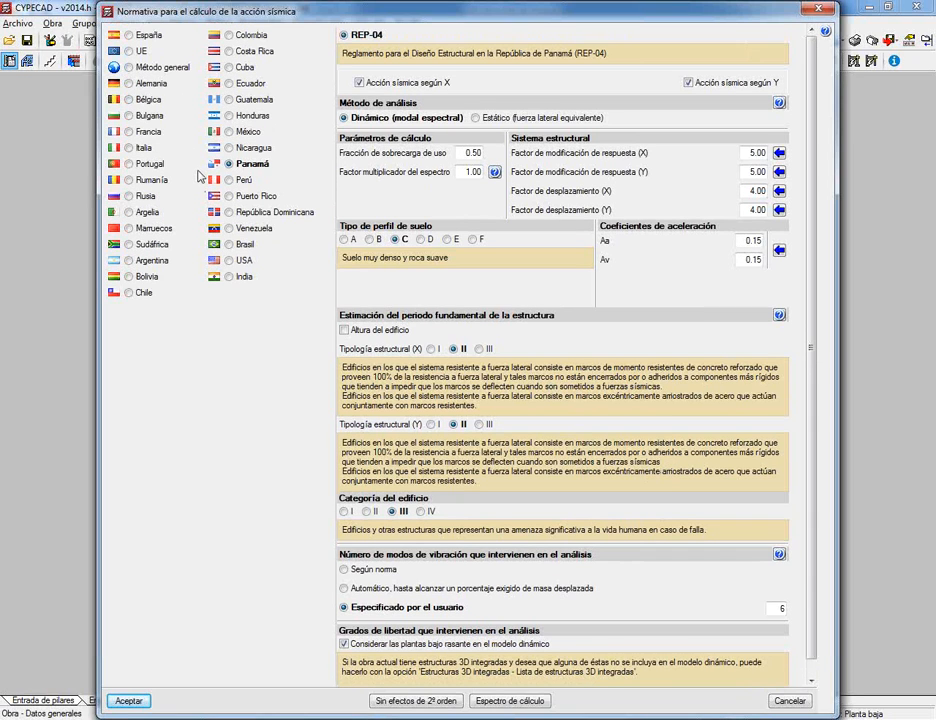
Try the vibration mode options under Spain's NCSE-02 code: by code, 90% displaced mass and user-specified, and reselect Panamá's REP-04
{"action": "left_click", "coordinate": [122, 35]}
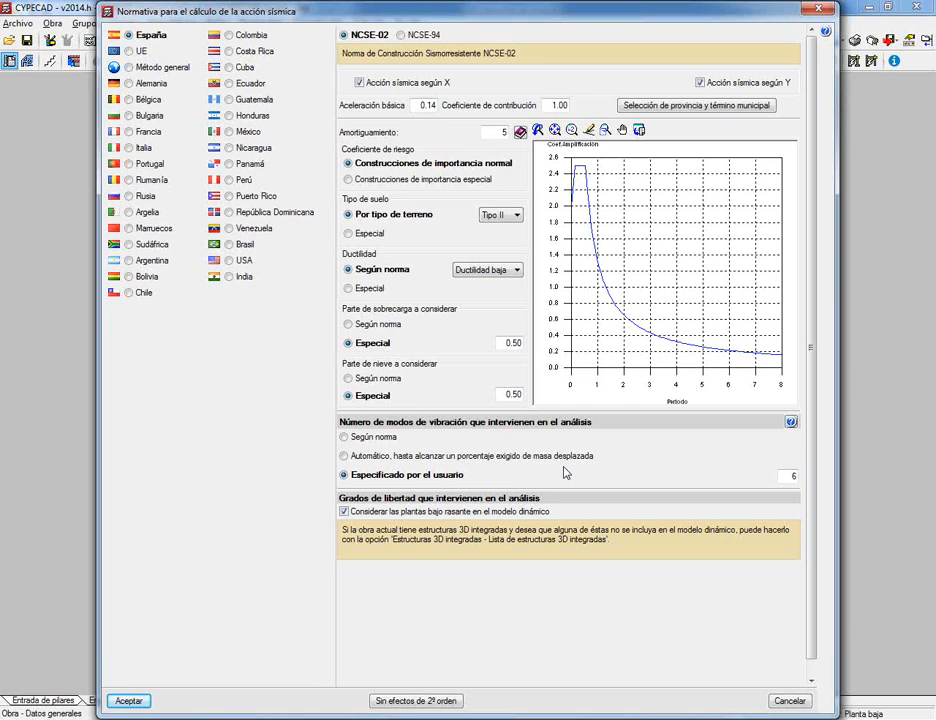
{"action": "left_click", "coordinate": [346, 437]}
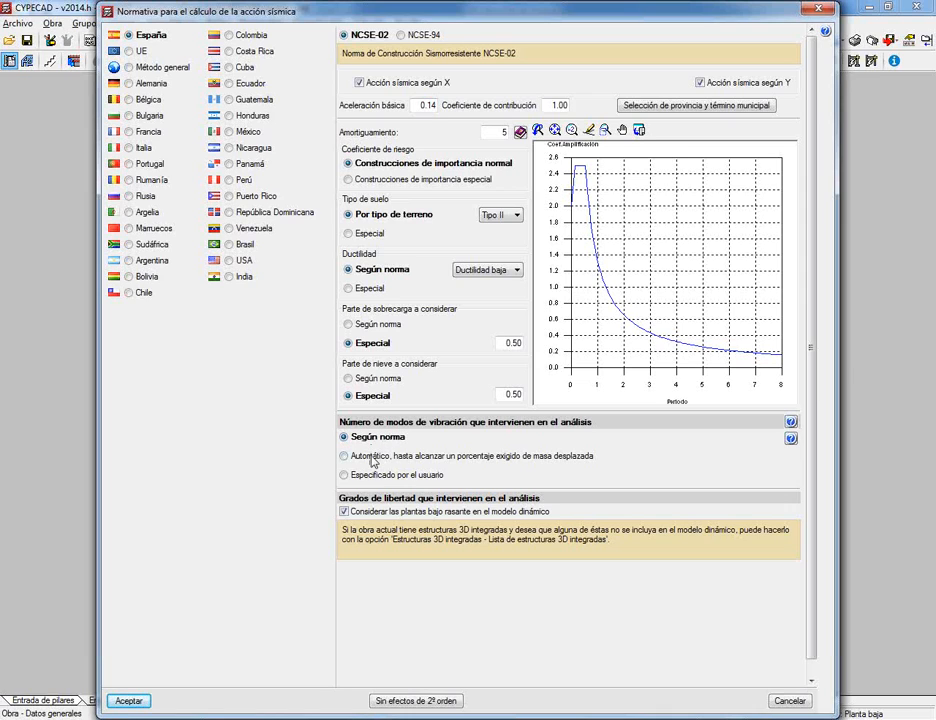
{"action": "left_click", "coordinate": [373, 460]}
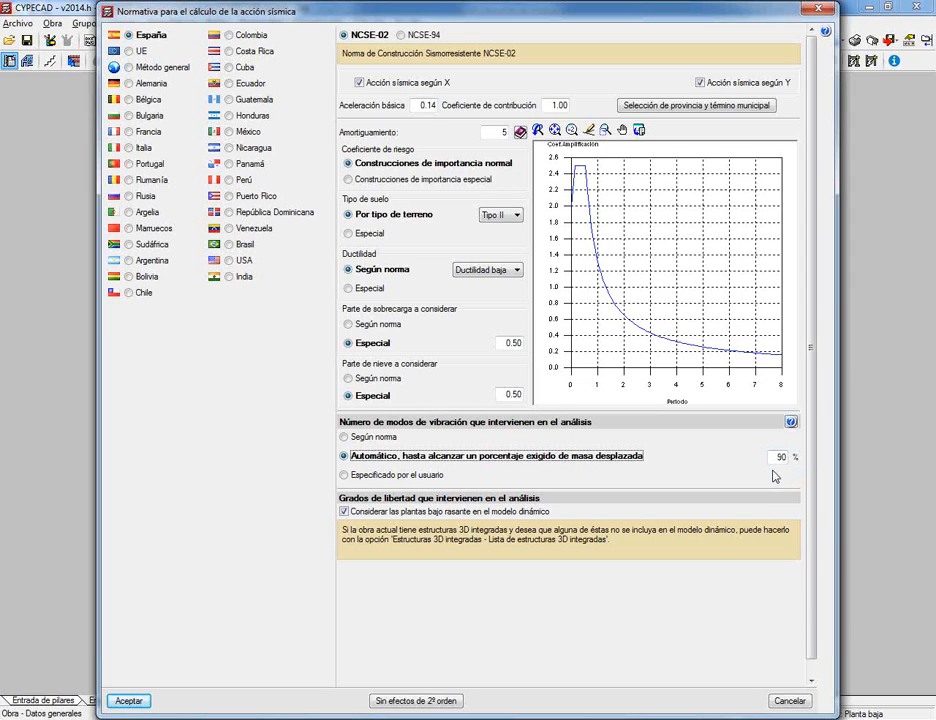
{"action": "left_click", "coordinate": [408, 475]}
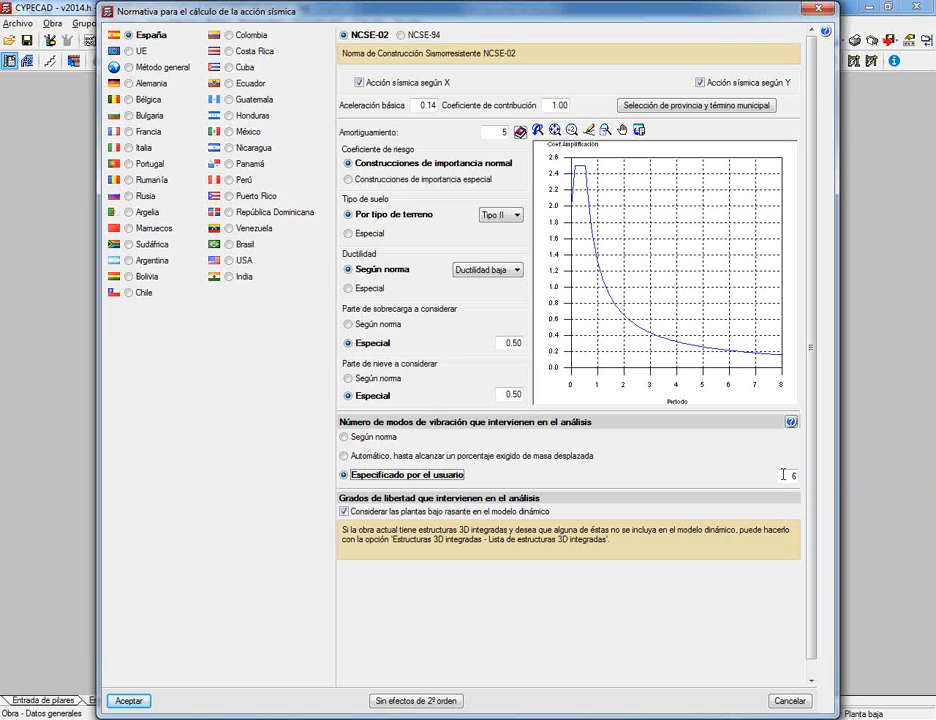
{"action": "double_click", "coordinate": [784, 475]}
{"action": "left_click", "coordinate": [547, 461]}
{"action": "double_click", "coordinate": [778, 456]}
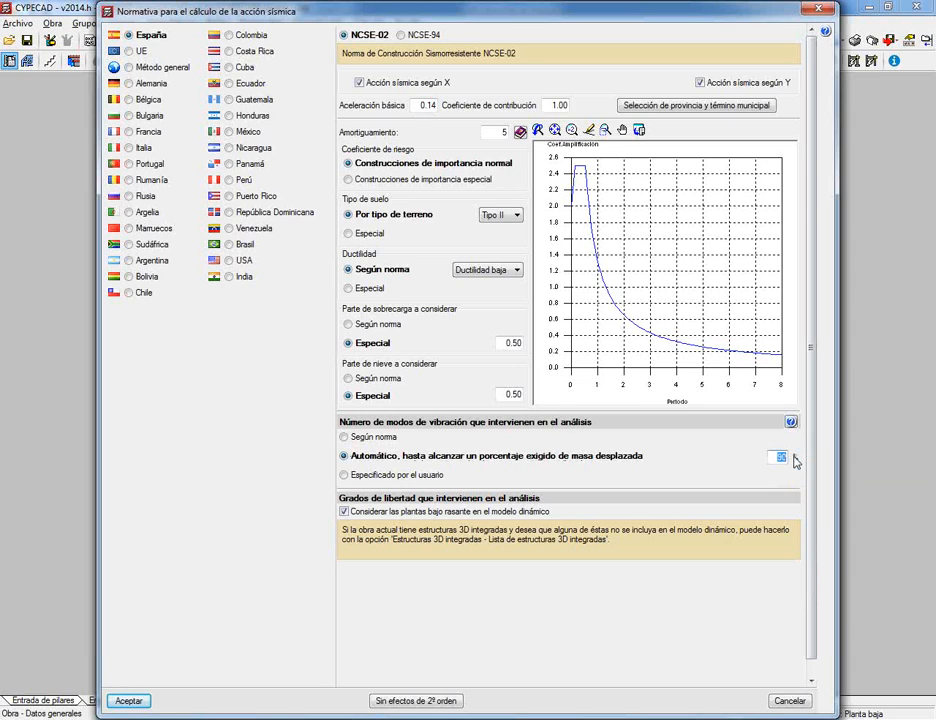
{"action": "left_click", "coordinate": [372, 441]}
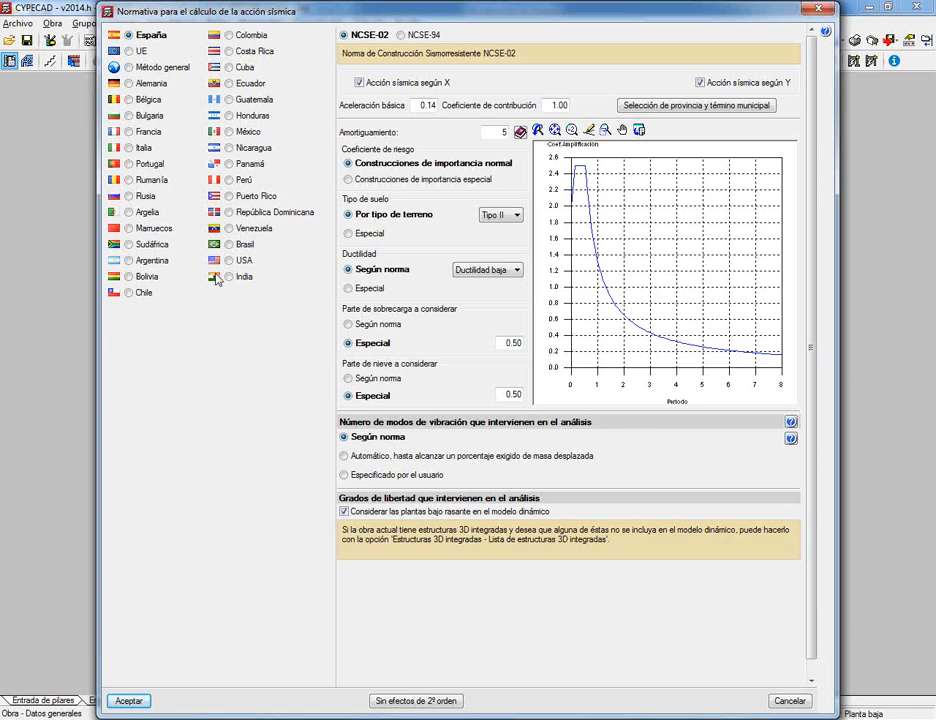
{"action": "left_click", "coordinate": [239, 168]}
Try the automatic displaced-mass and user-specified options for the number of vibration modes, and settle on Según norma
{"action": "scroll", "coordinate": [505, 587], "scroll_direction": "down", "scroll_amount": 1}
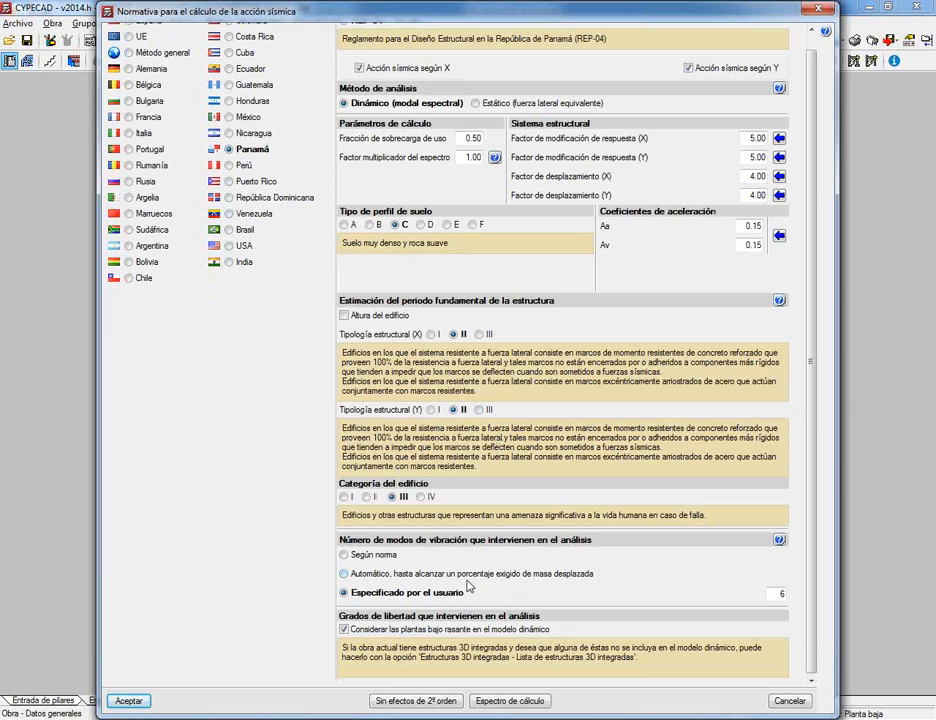
{"action": "left_click", "coordinate": [466, 575]}
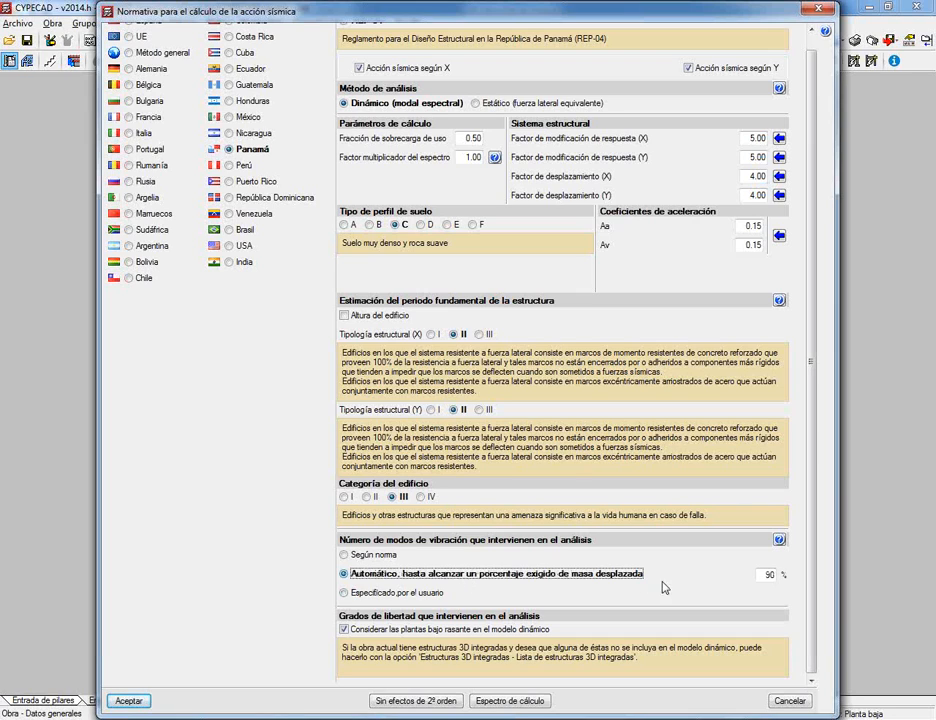
{"action": "double_click", "coordinate": [765, 575]}
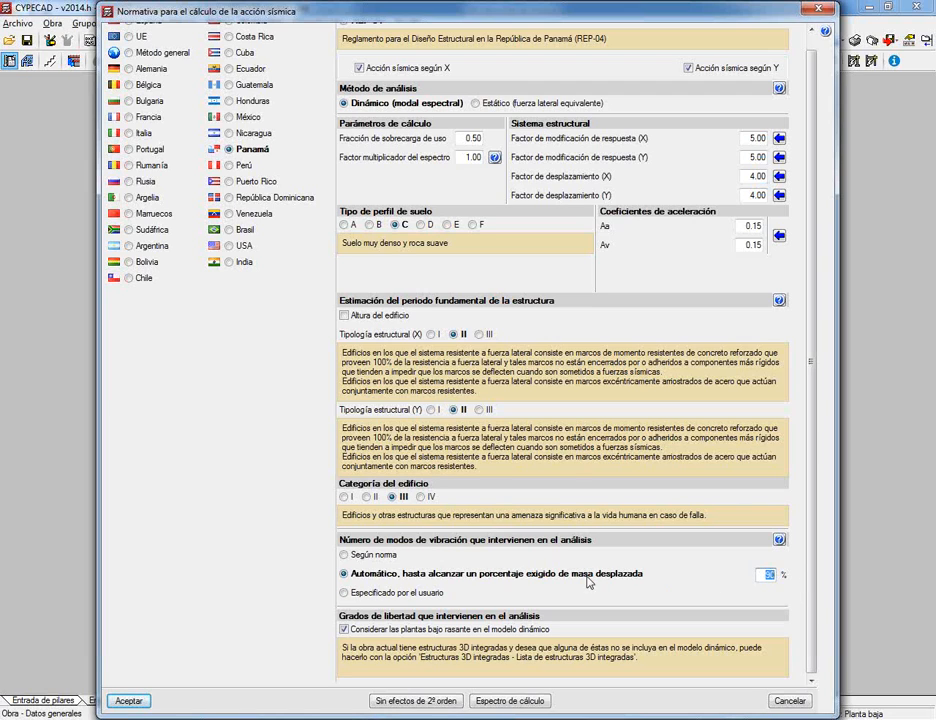
{"action": "left_click", "coordinate": [470, 593]}
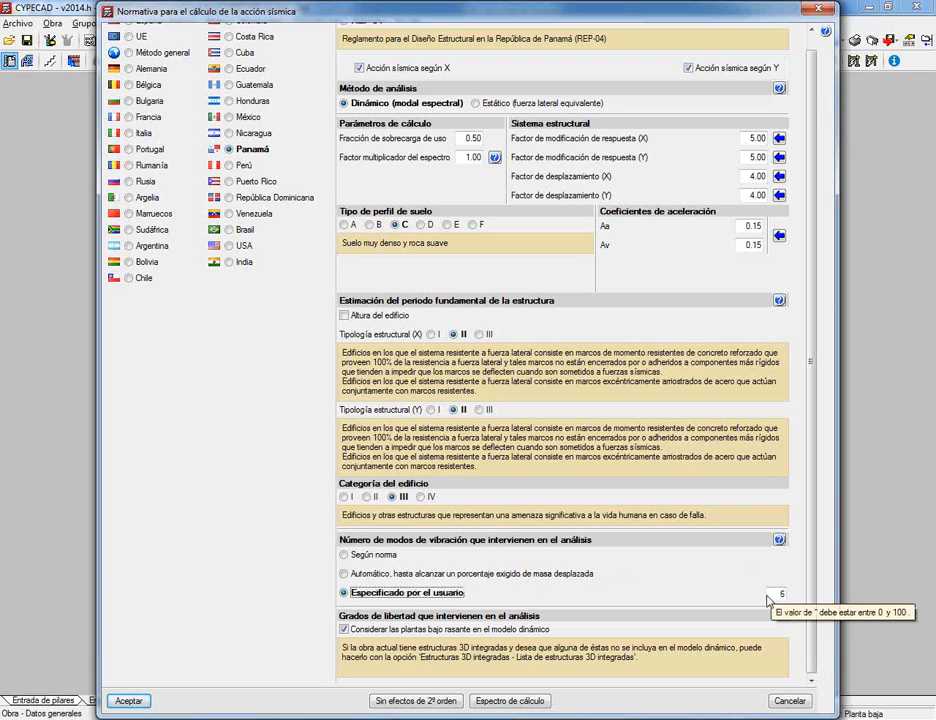
{"action": "left_click", "coordinate": [386, 557]}
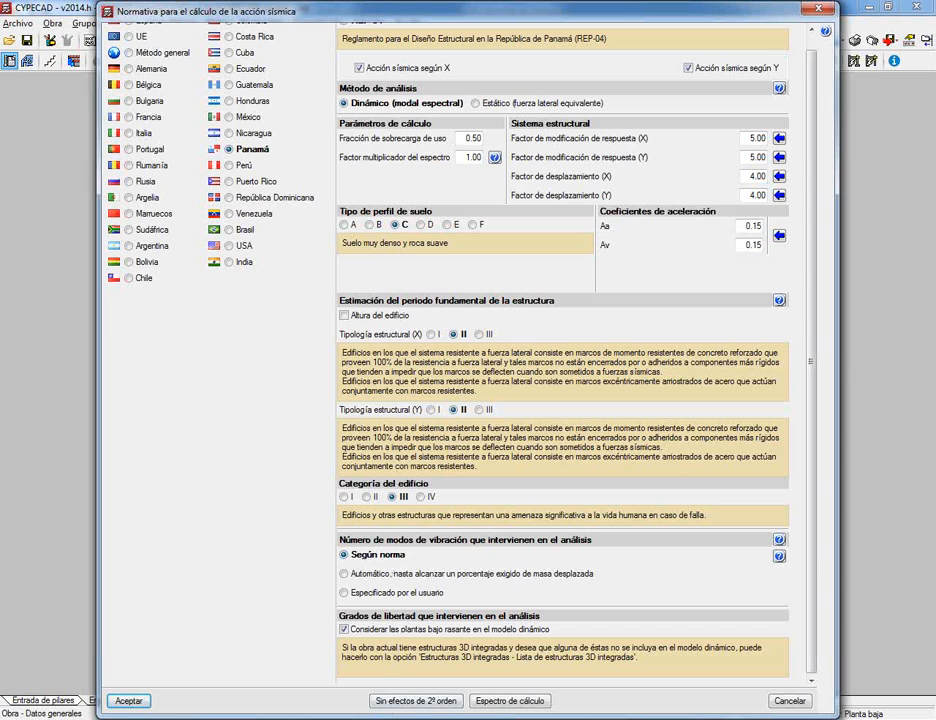
Switch to PowerPoint to look at the Sismo.pptx presentation, and return to the seismic code settings in CYPECAD
{"action": "left_click", "coordinate": [342, 718]}
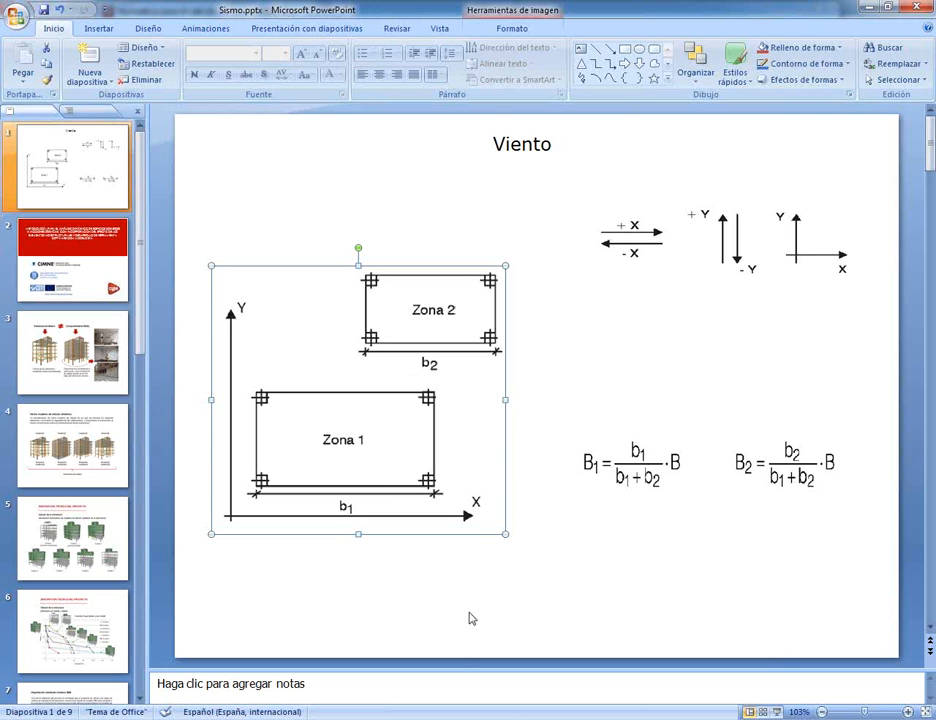
{"action": "left_click", "coordinate": [403, 713]}
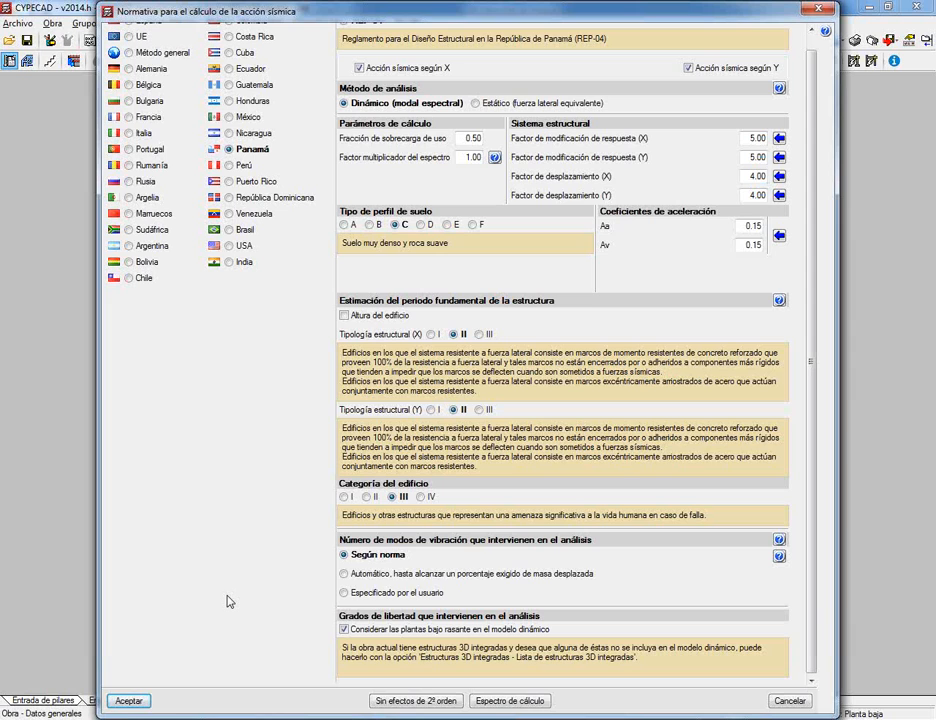
Review the second-order effects settings, accept them with second-order effects not considered, and accept the REP-04 seismic action definition
{"action": "left_click", "coordinate": [389, 703]}
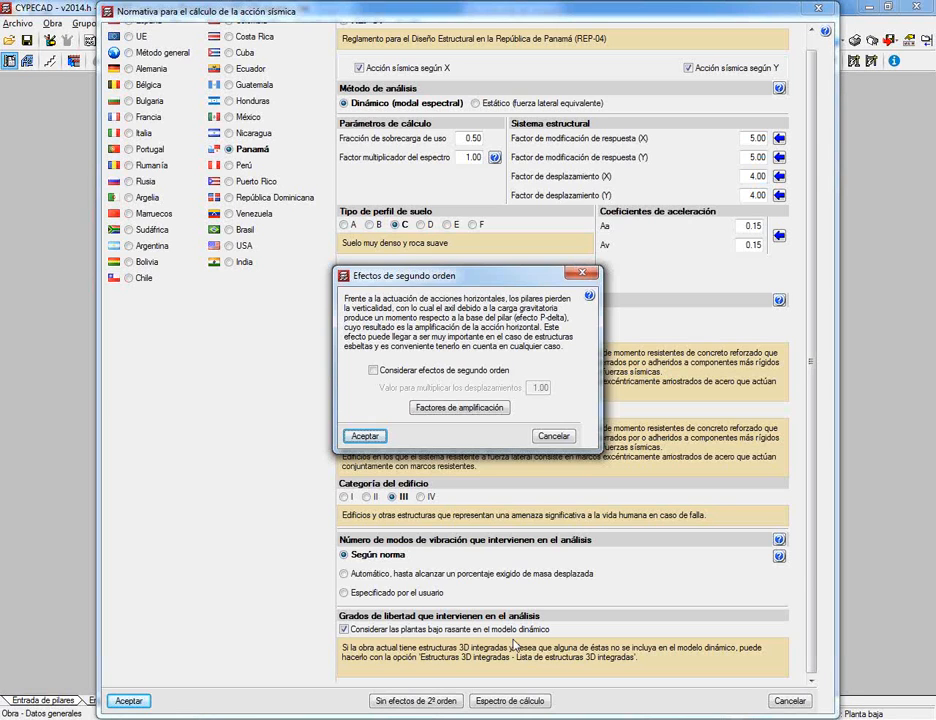
{"action": "left_click", "coordinate": [365, 436]}
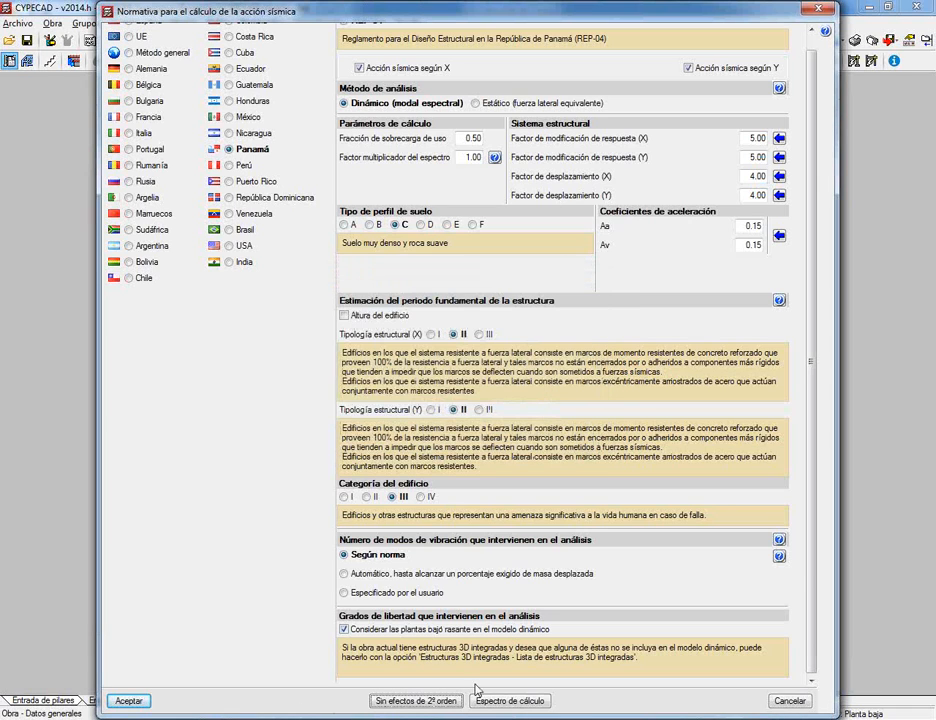
{"action": "left_click", "coordinate": [138, 703]}
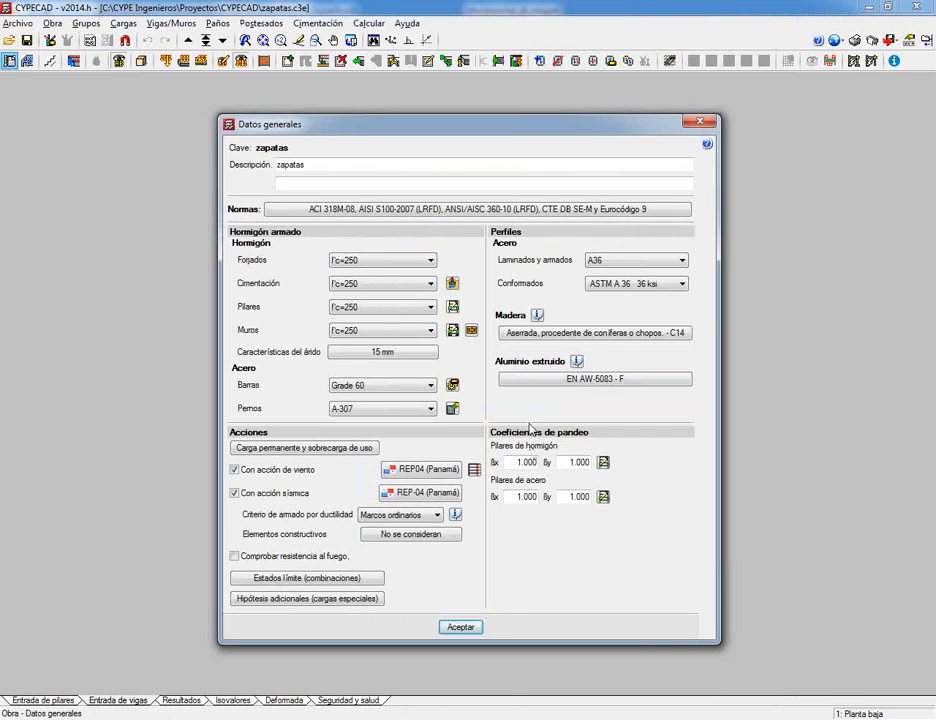
Accept the general data of zapatas, and open the recent project SISMO_1.c3e, closing its calculation error report
{"action": "left_click", "coordinate": [461, 627]}
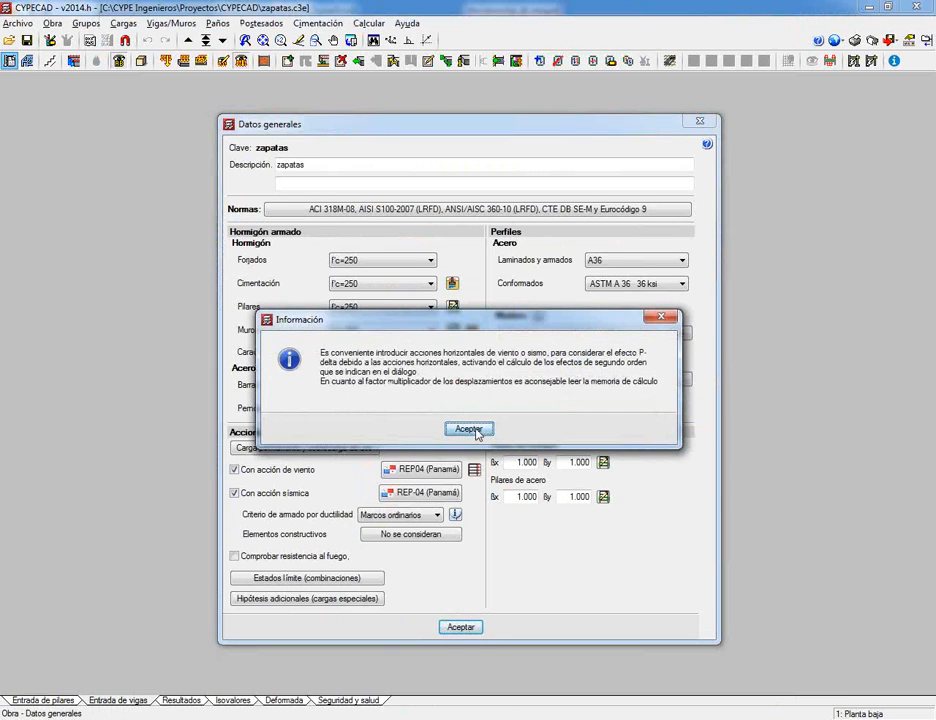
{"action": "left_click", "coordinate": [470, 429]}
{"action": "left_click", "coordinate": [17, 23]}
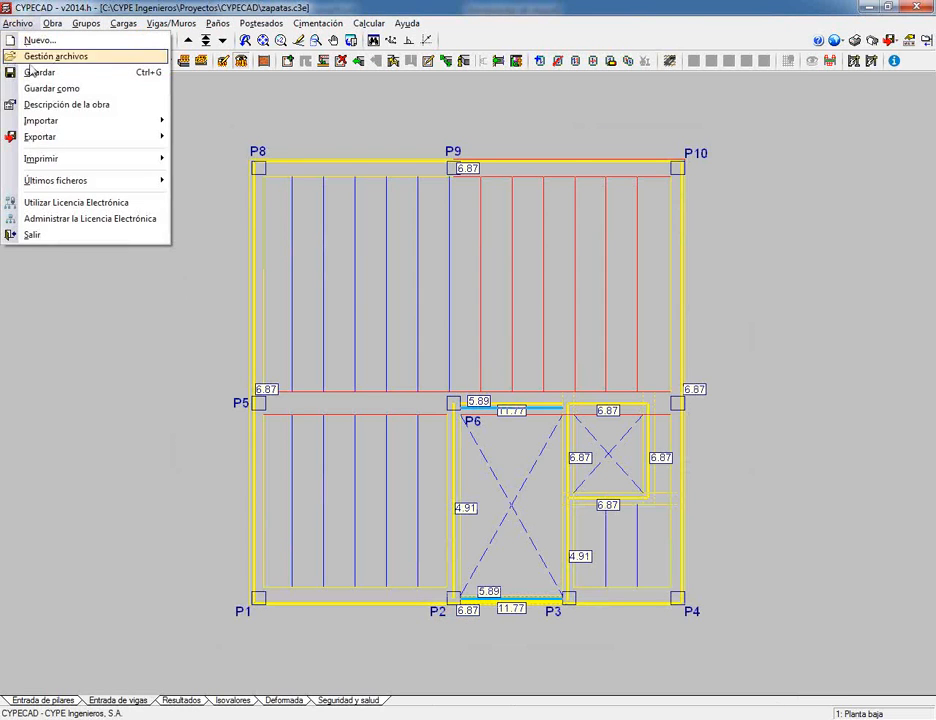
{"action": "mouse_move", "coordinate": [60, 181]}
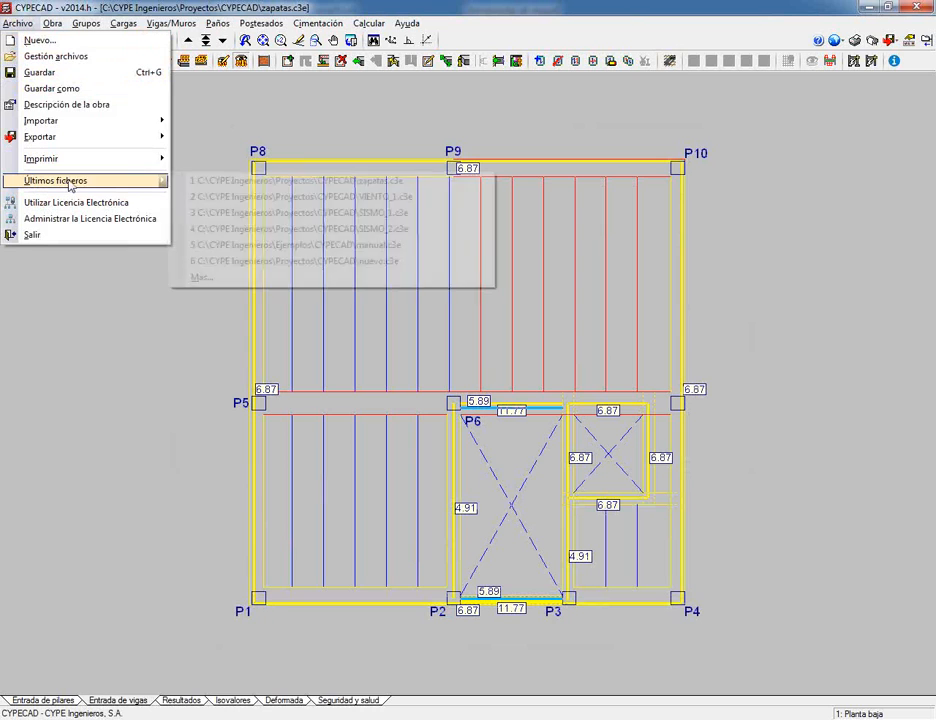
{"action": "left_click", "coordinate": [236, 212]}
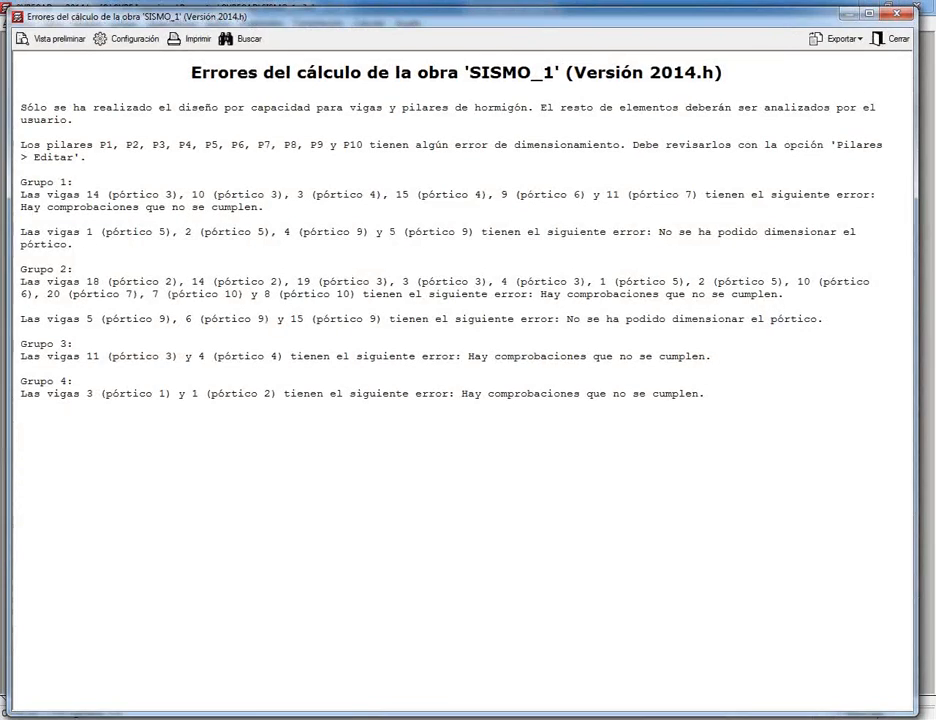
{"action": "left_click", "coordinate": [897, 38]}
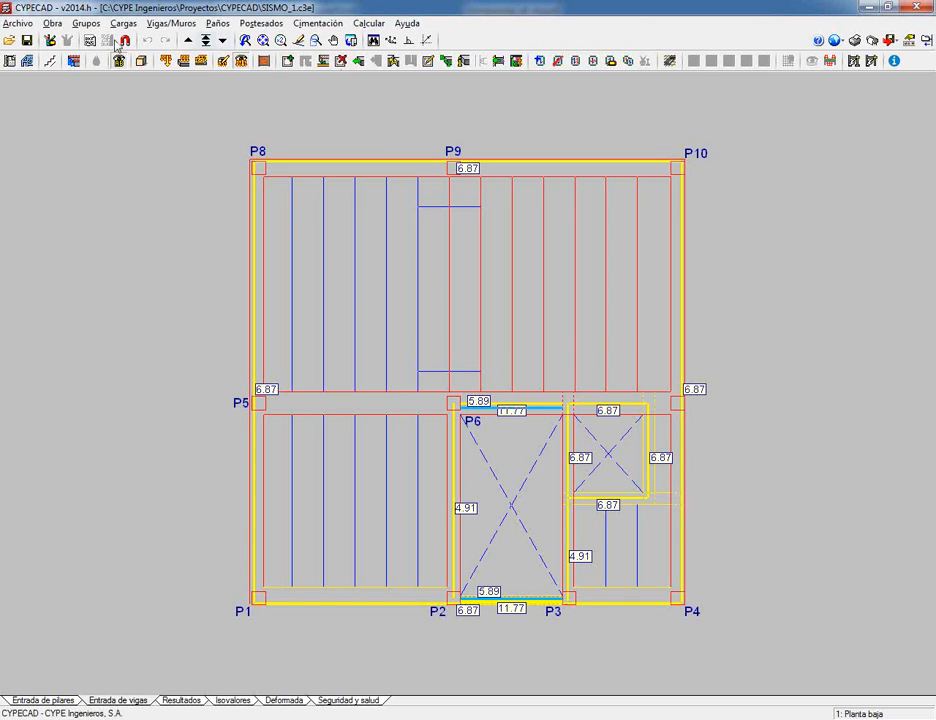
Open the amplification factors of the second-order effects from the REP-04 seismic settings in SISMO_1's general data
{"action": "left_click", "coordinate": [53, 23]}
{"action": "left_click", "coordinate": [60, 40]}
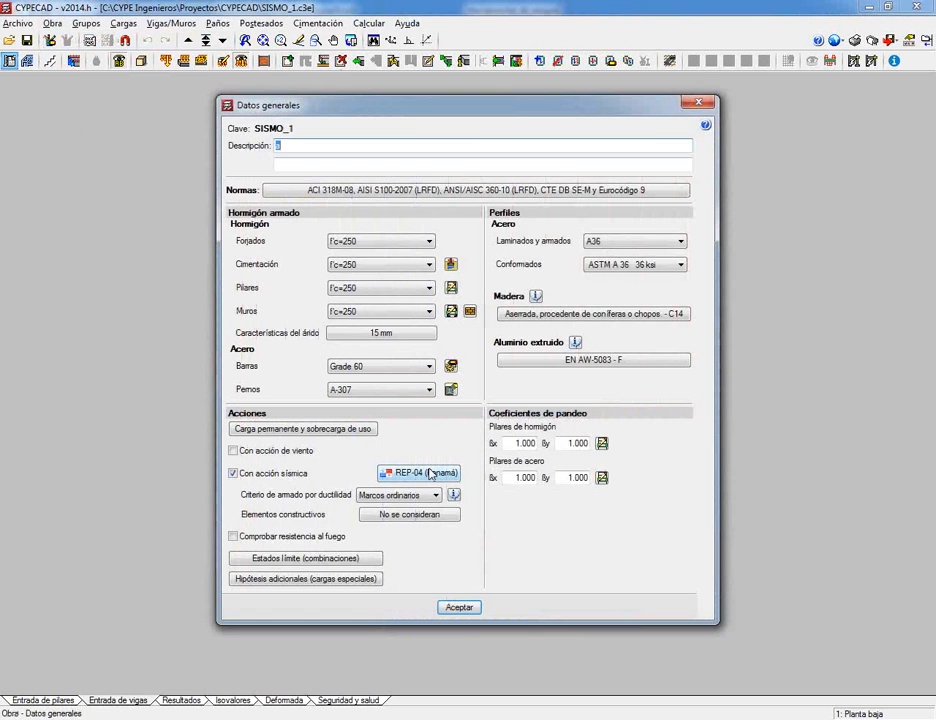
{"action": "left_click", "coordinate": [444, 473]}
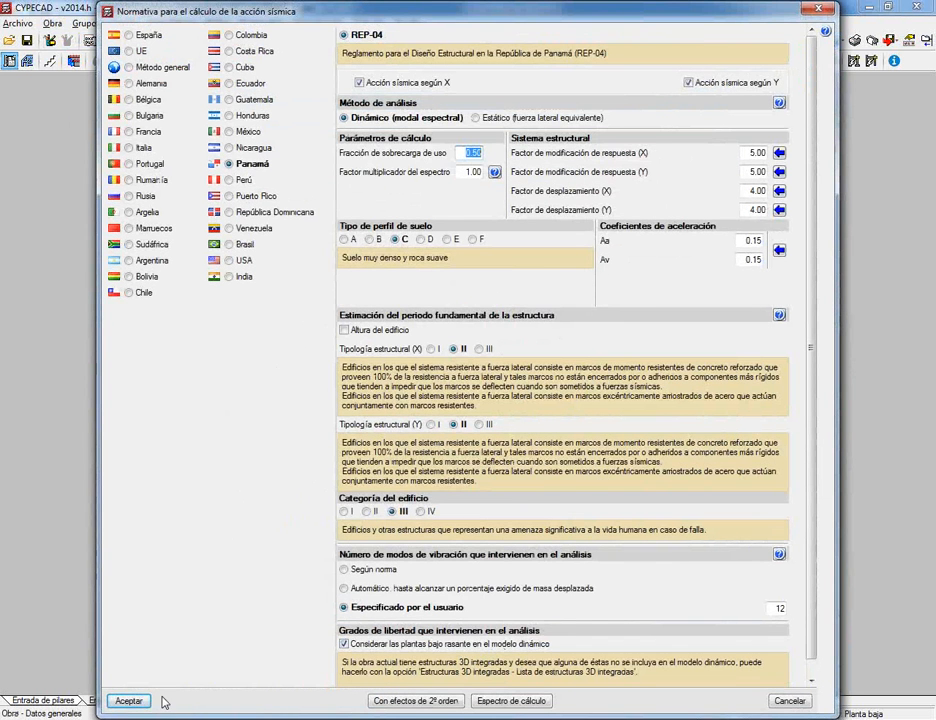
{"action": "left_click", "coordinate": [405, 702]}
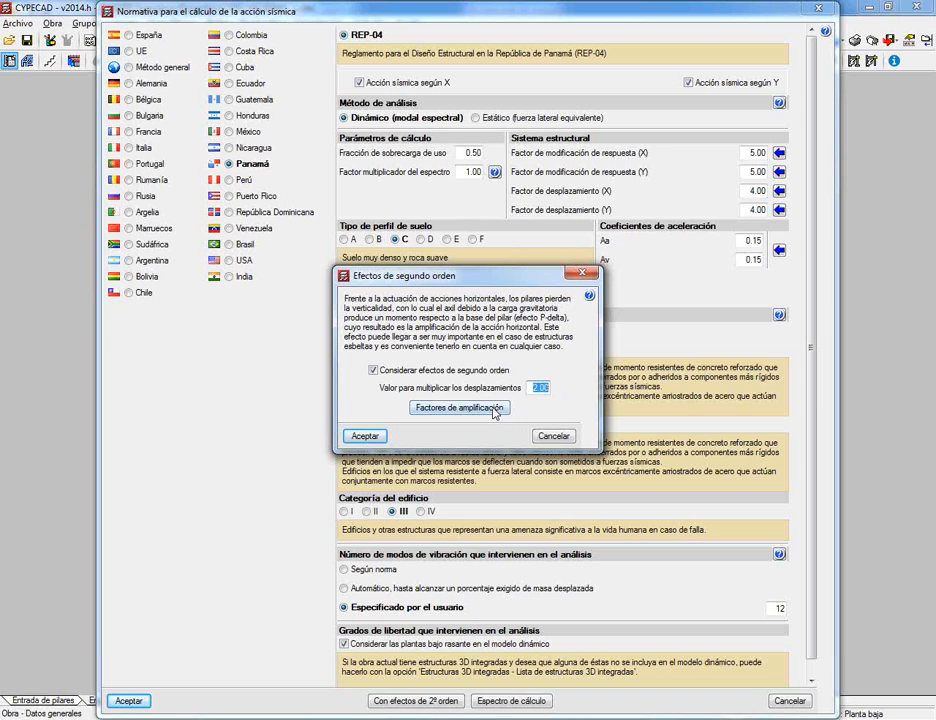
{"action": "left_click", "coordinate": [487, 409]}
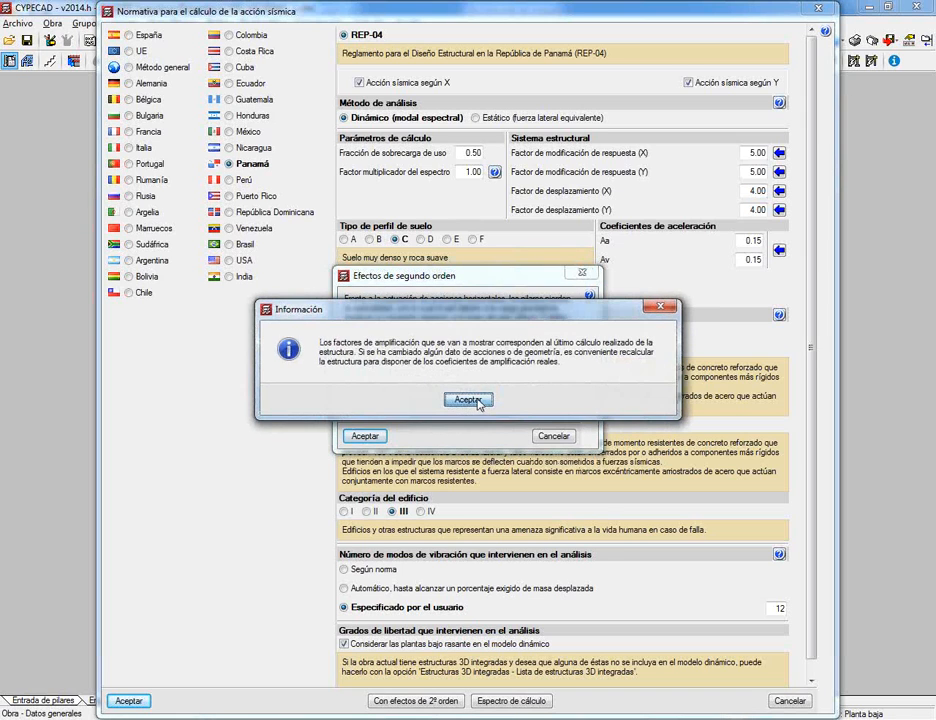
{"action": "left_click", "coordinate": [477, 403]}
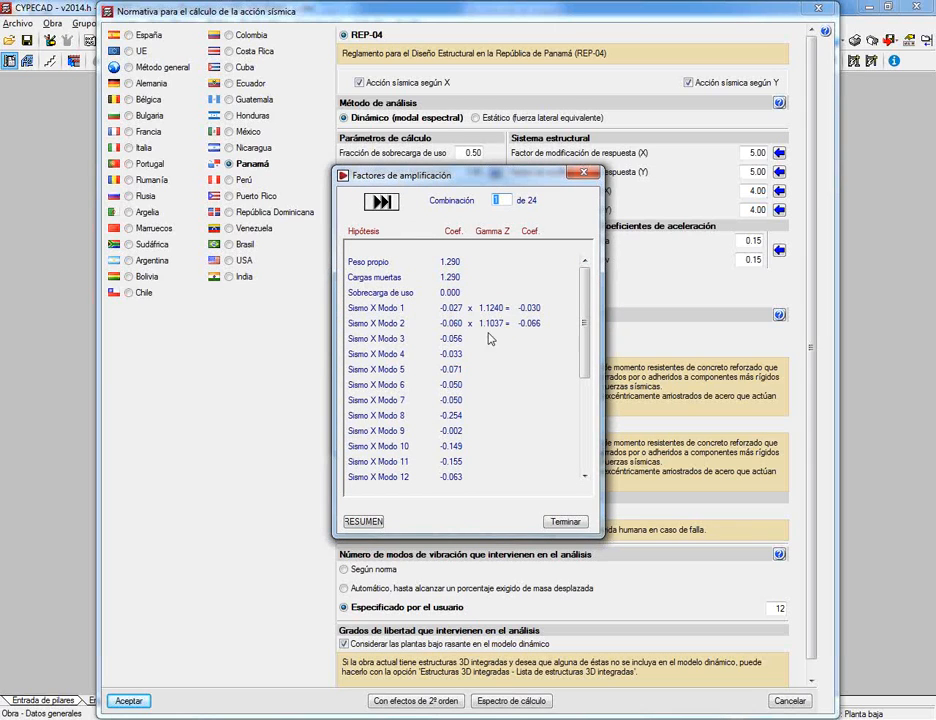
Step through the amplification factors combination by combination up to combination 8, examining the Gamma Z values of the seismic modes
{"action": "left_click", "coordinate": [390, 202]}
{"action": "left_click", "coordinate": [390, 202]}
{"action": "left_click", "coordinate": [390, 202]}
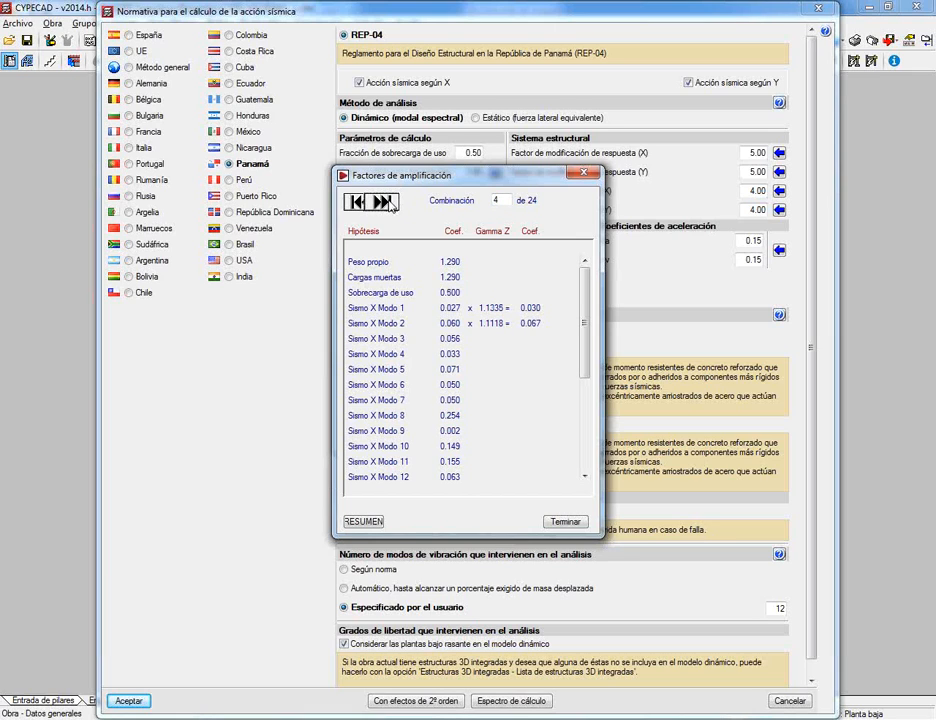
{"action": "left_click", "coordinate": [390, 202]}
{"action": "left_click", "coordinate": [390, 202]}
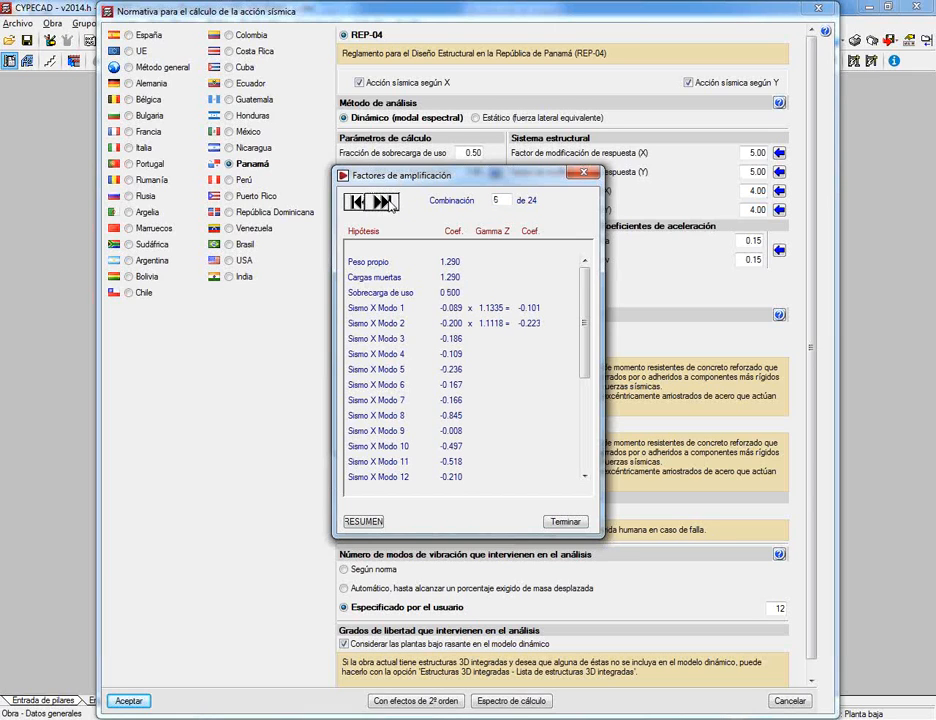
{"action": "left_click", "coordinate": [390, 202]}
{"action": "left_click", "coordinate": [390, 202]}
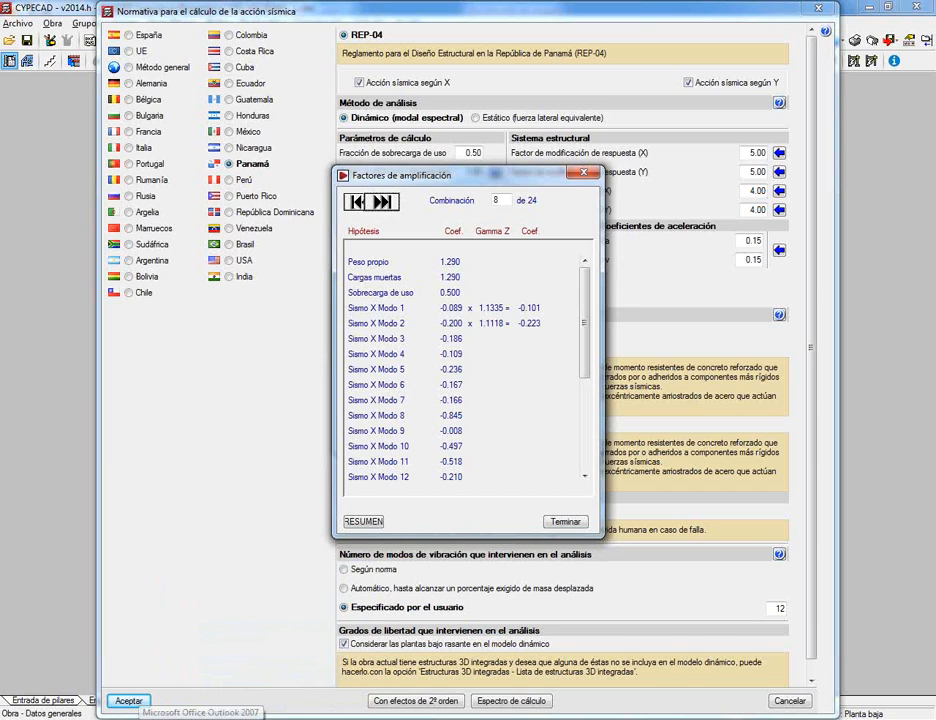
Switch to the PowerPoint presentation and go through the Efectos de 2º Orden slides up to the interpretation of results
{"action": "mouse_move", "coordinate": [291, 719]}
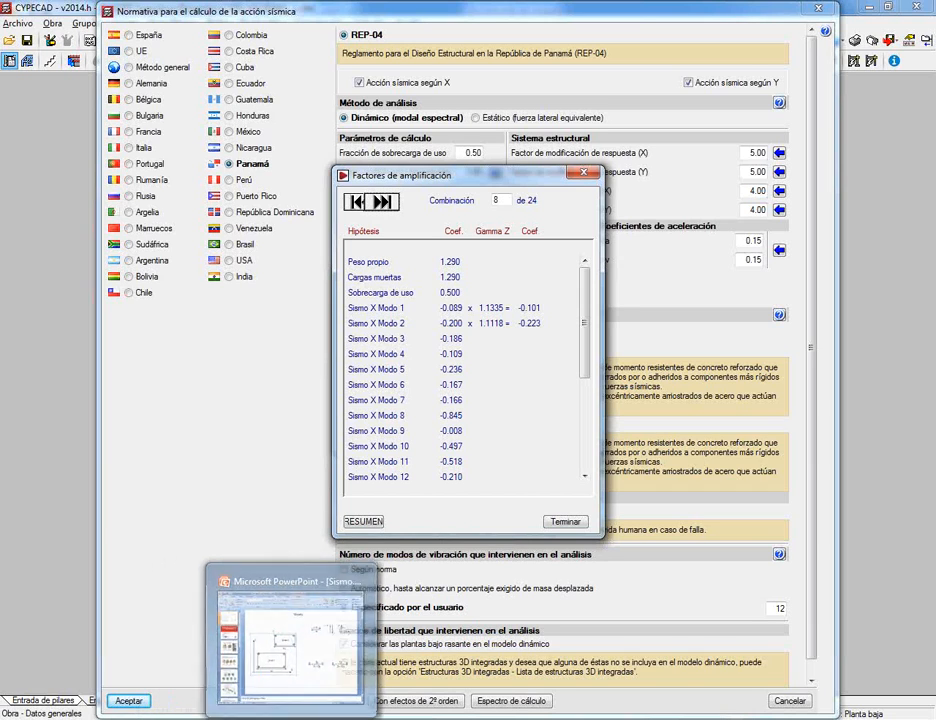
{"action": "left_click", "coordinate": [291, 719]}
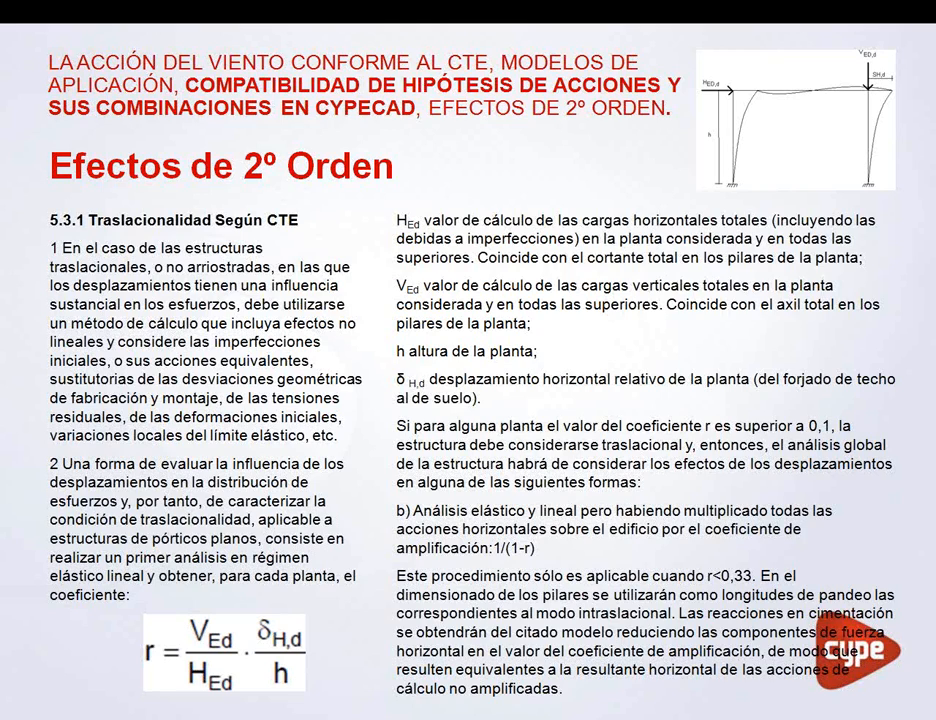
{"action": "key", "text": "Right"}
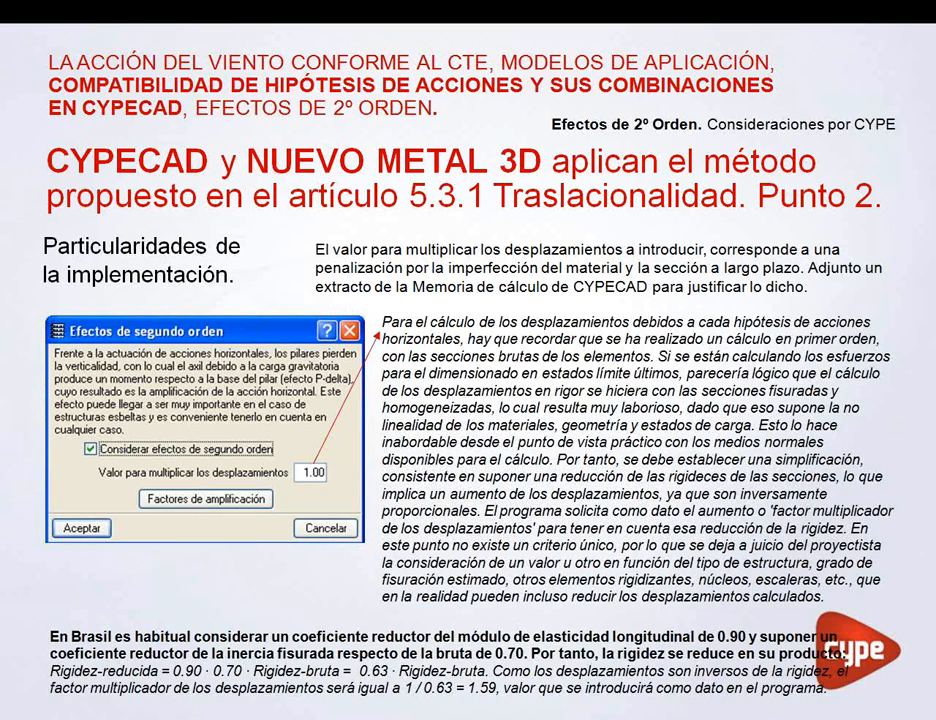
{"action": "key", "text": "Right"}
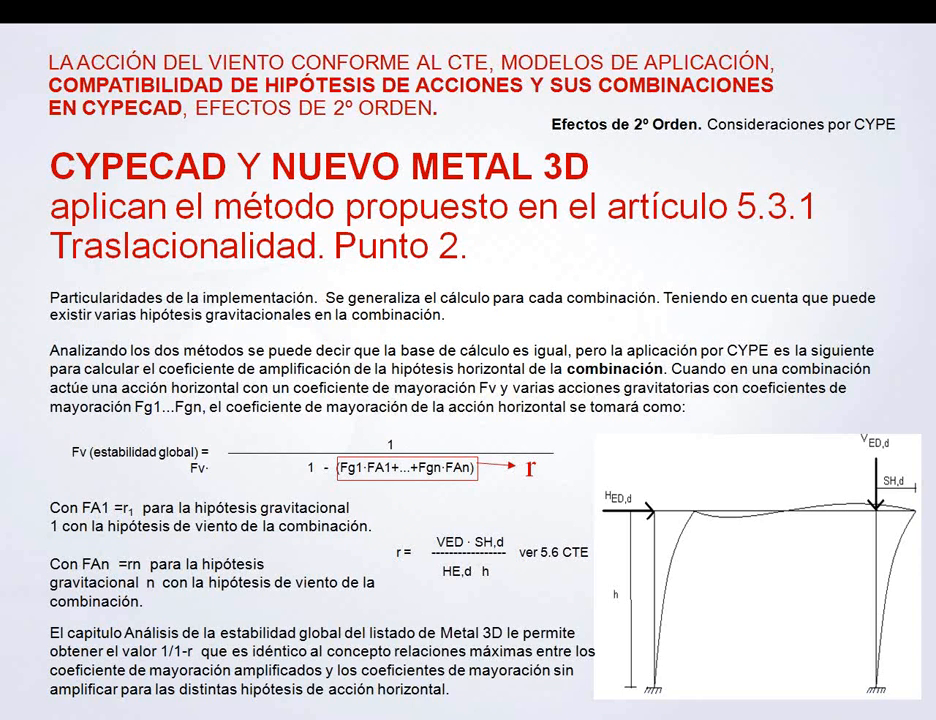
{"action": "key", "text": "Right"}
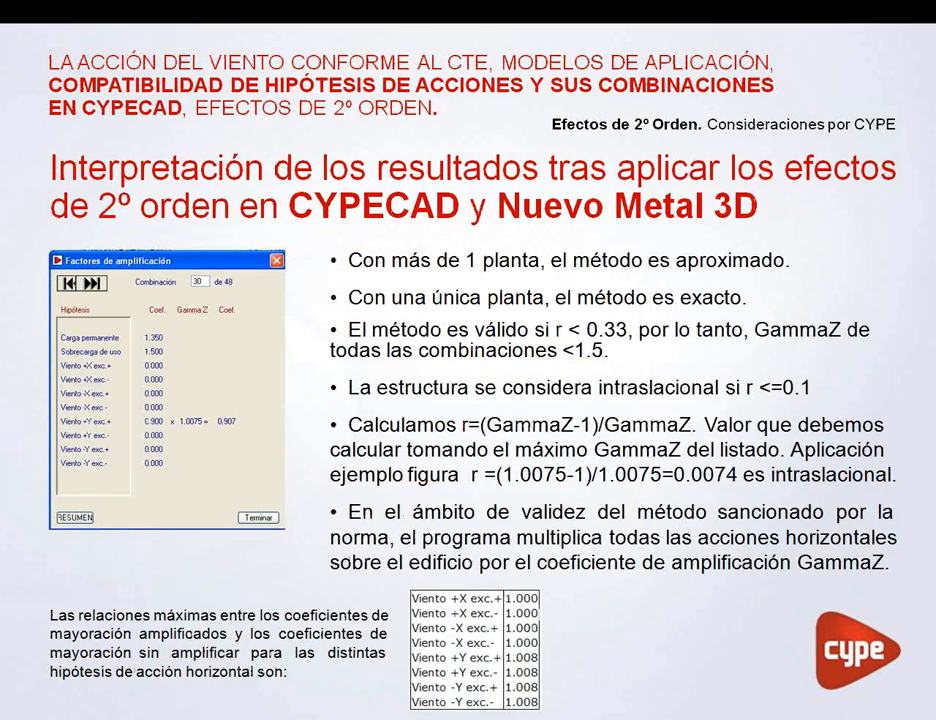
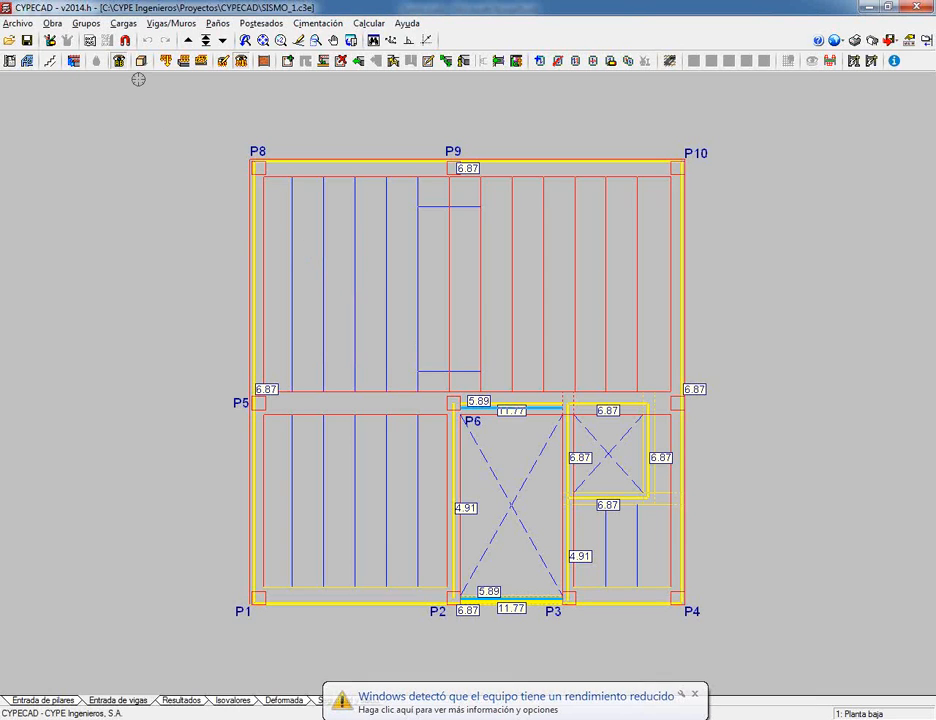
Open the construction elements tools for the loads, and try their horizontal icon-only layout before restoring the labelled list
{"action": "left_click", "coordinate": [124, 23]}
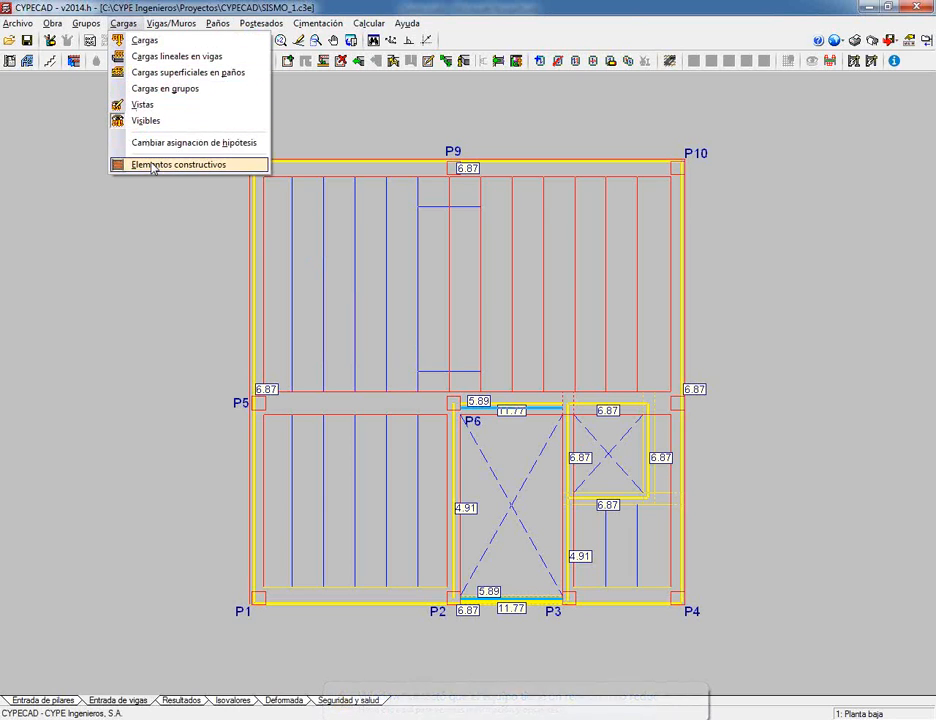
{"action": "left_click", "coordinate": [153, 166]}
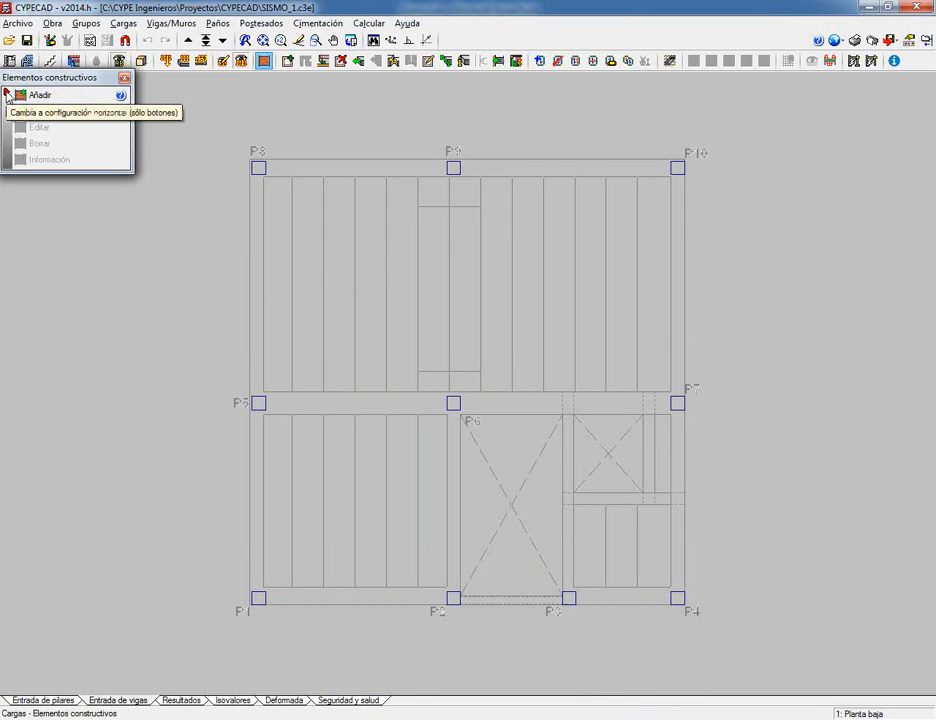
{"action": "left_click", "coordinate": [7, 93]}
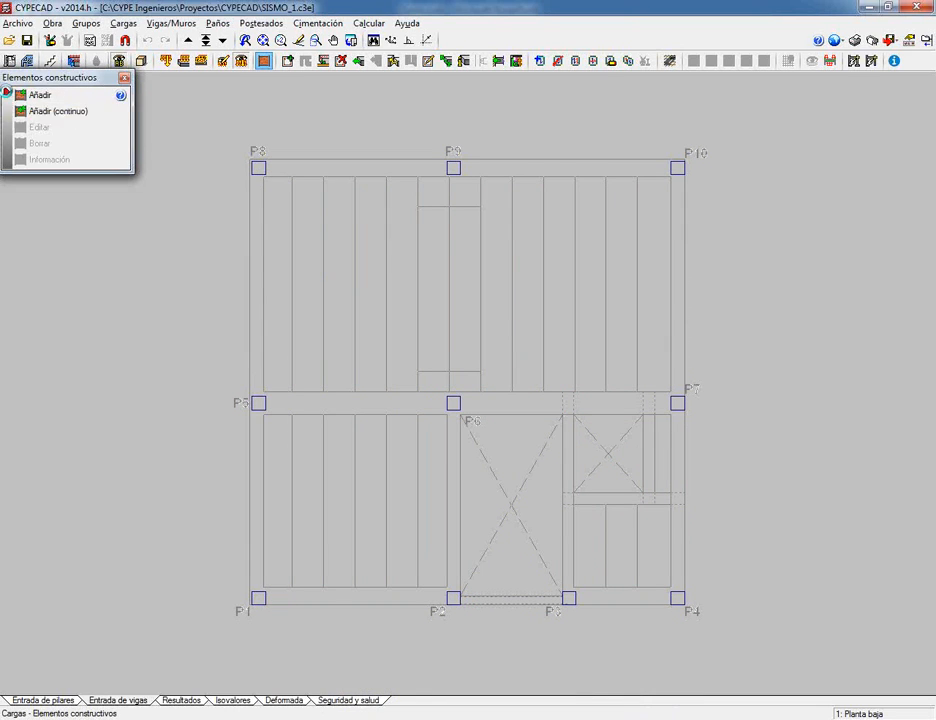
{"action": "left_click_drag", "start_coordinate": [24, 84], "coordinate": [38, 92]}
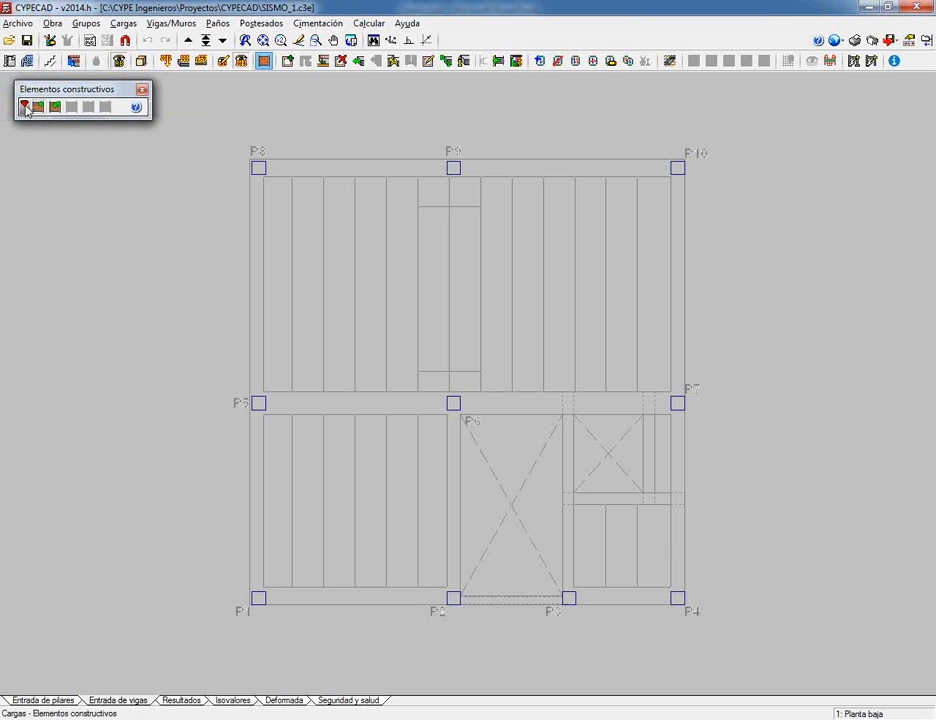
{"action": "left_click", "coordinate": [24, 104]}
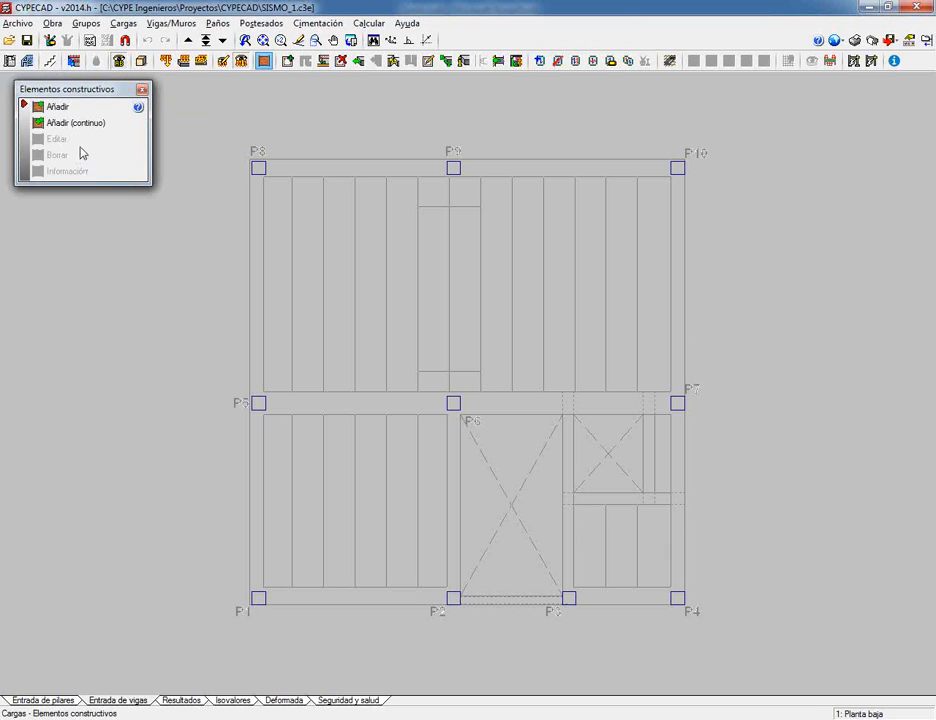
Start adding a construction element and create a masonry type with the reference ejemplo, keeping its default properties
{"action": "left_click", "coordinate": [59, 108]}
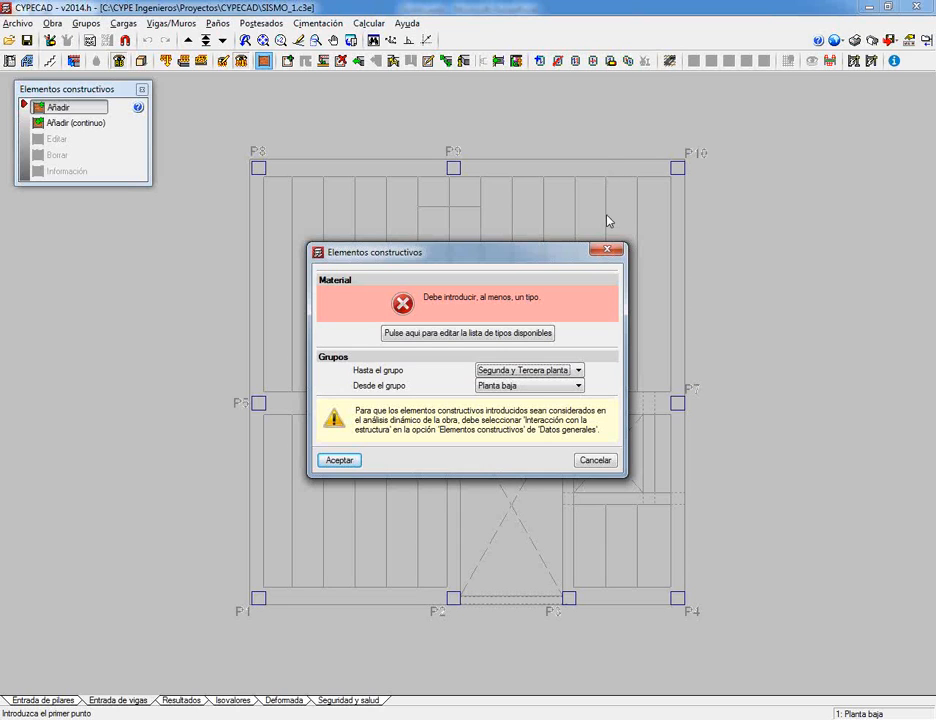
{"action": "left_click", "coordinate": [481, 337]}
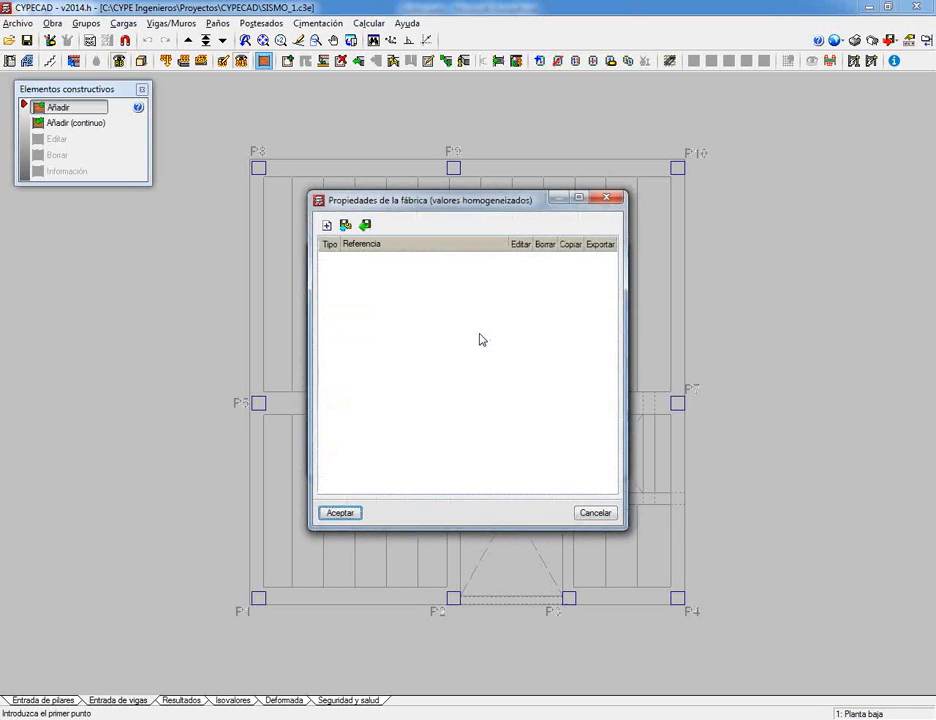
{"action": "left_click", "coordinate": [328, 229]}
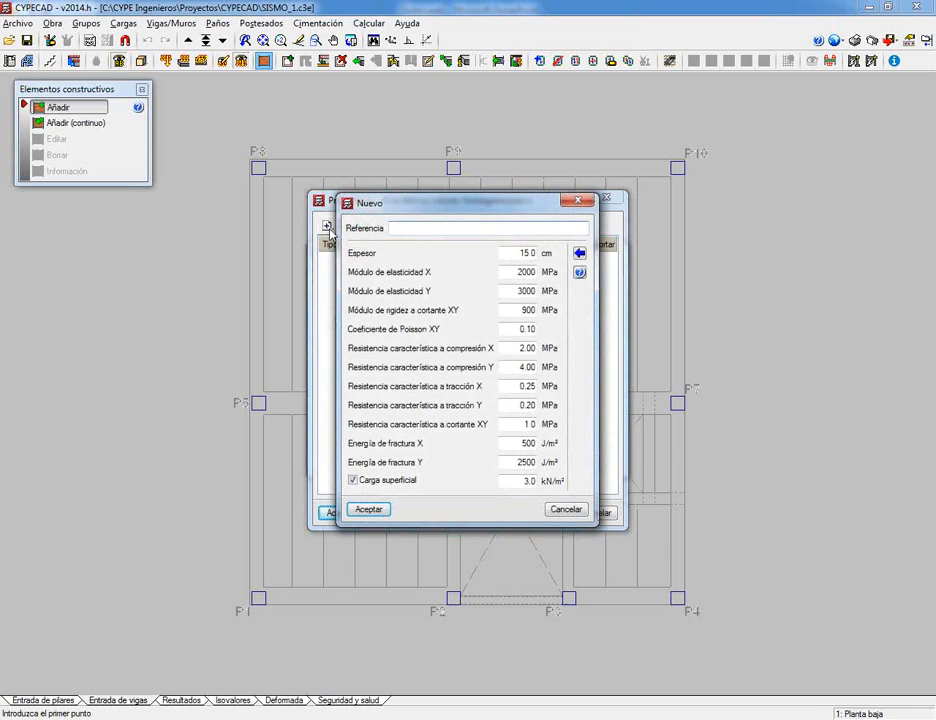
{"action": "type", "text": "ejemplo"}
{"action": "left_click", "coordinate": [371, 510]}
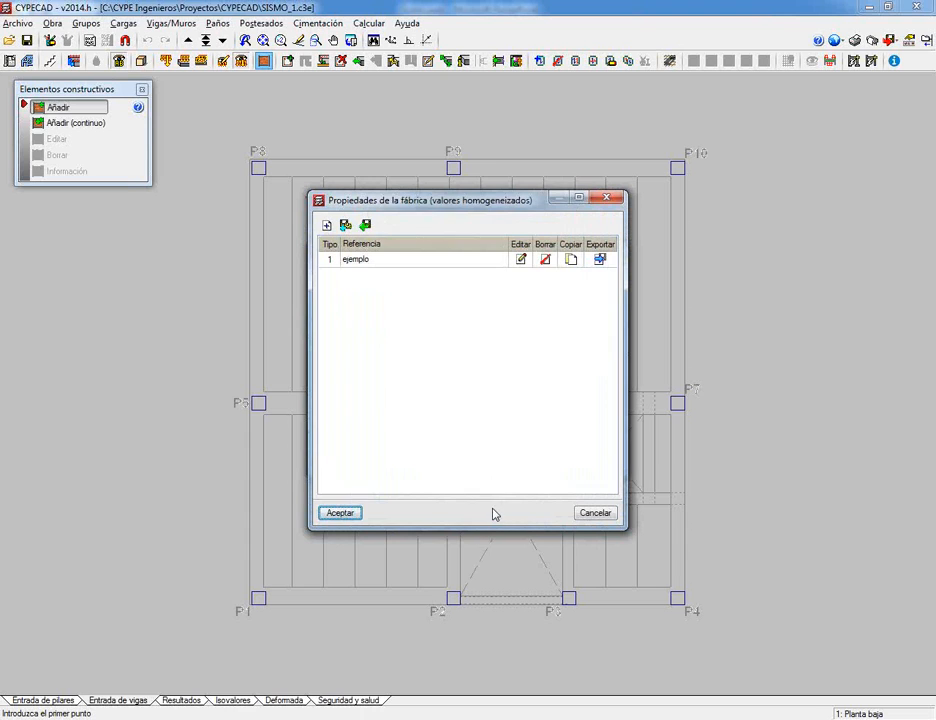
{"action": "left_click", "coordinate": [350, 516]}
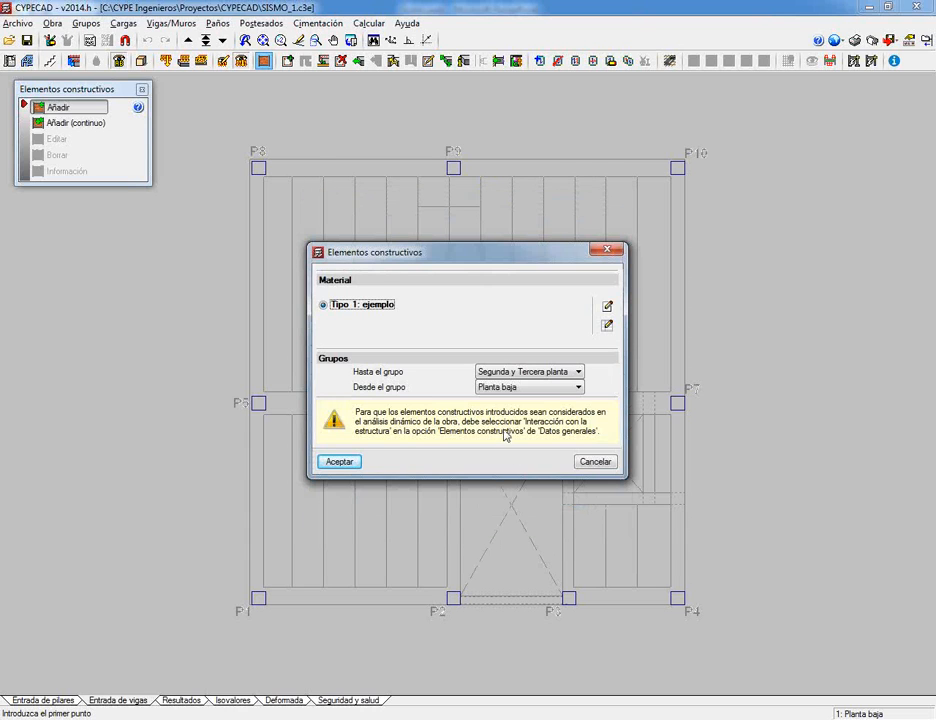
Place a construction element of type ejemplo from column P1 to column P8, spanning from group Planta baja up to Cubierta
{"action": "left_click", "coordinate": [506, 390]}
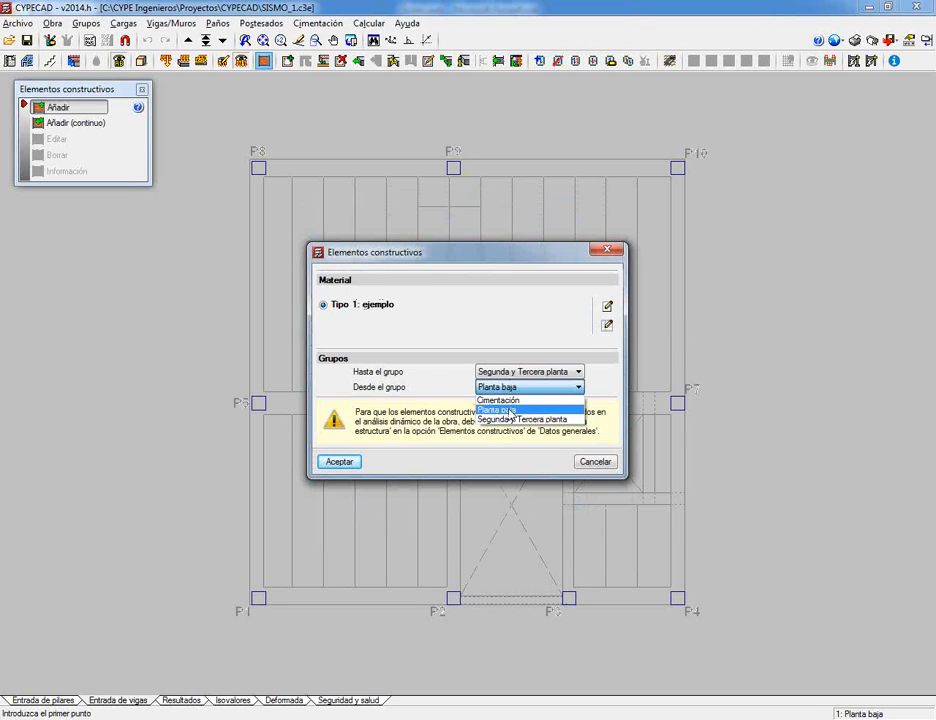
{"action": "left_click", "coordinate": [511, 410]}
{"action": "left_click", "coordinate": [512, 372]}
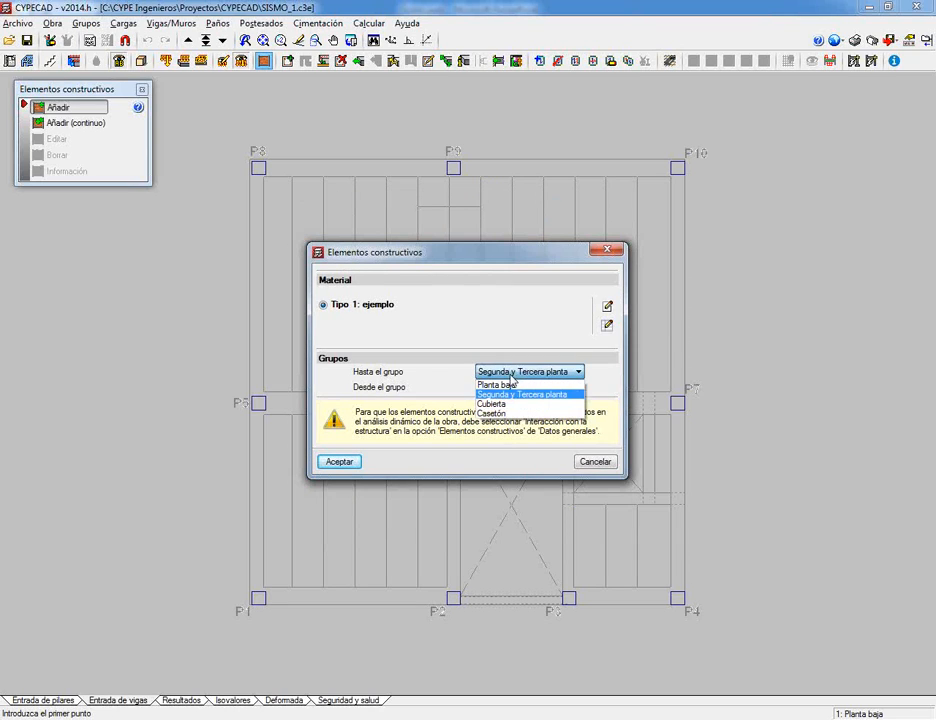
{"action": "left_click", "coordinate": [500, 404]}
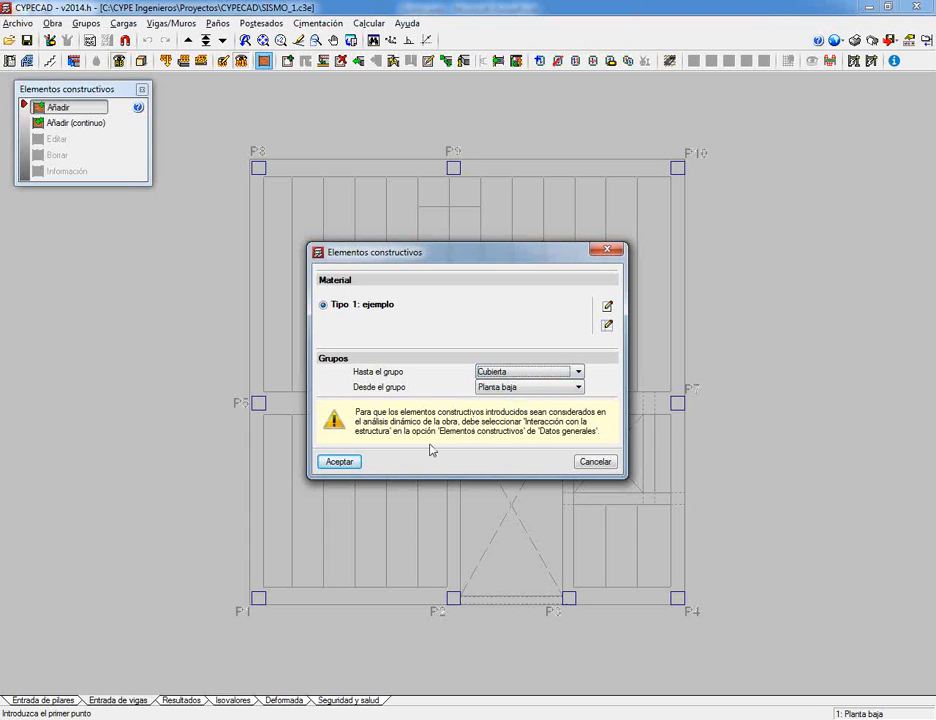
{"action": "left_click", "coordinate": [350, 462]}
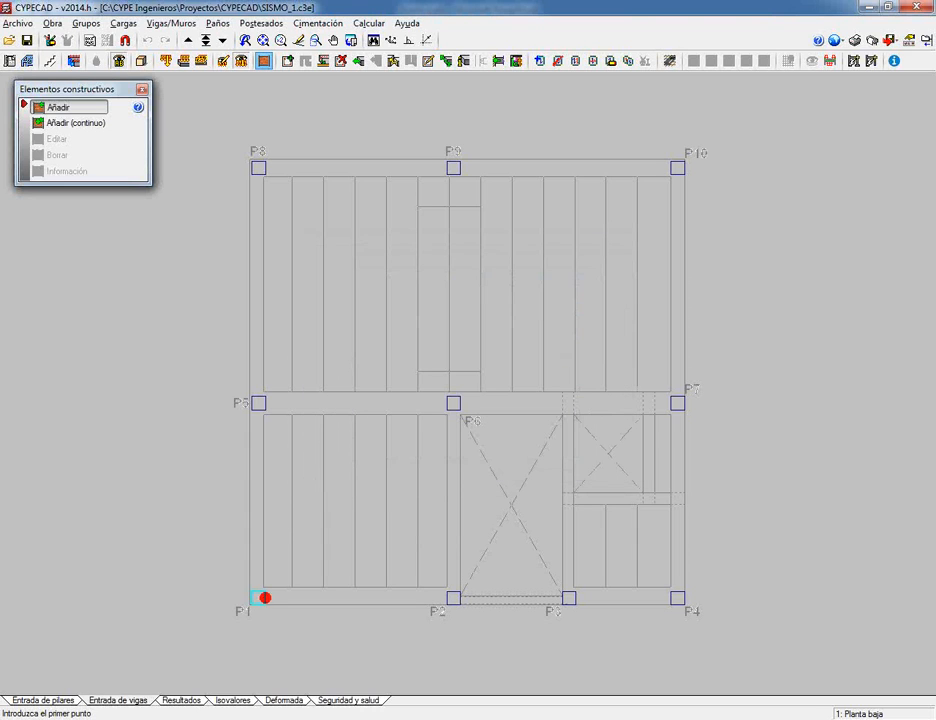
{"action": "left_click", "coordinate": [258, 597]}
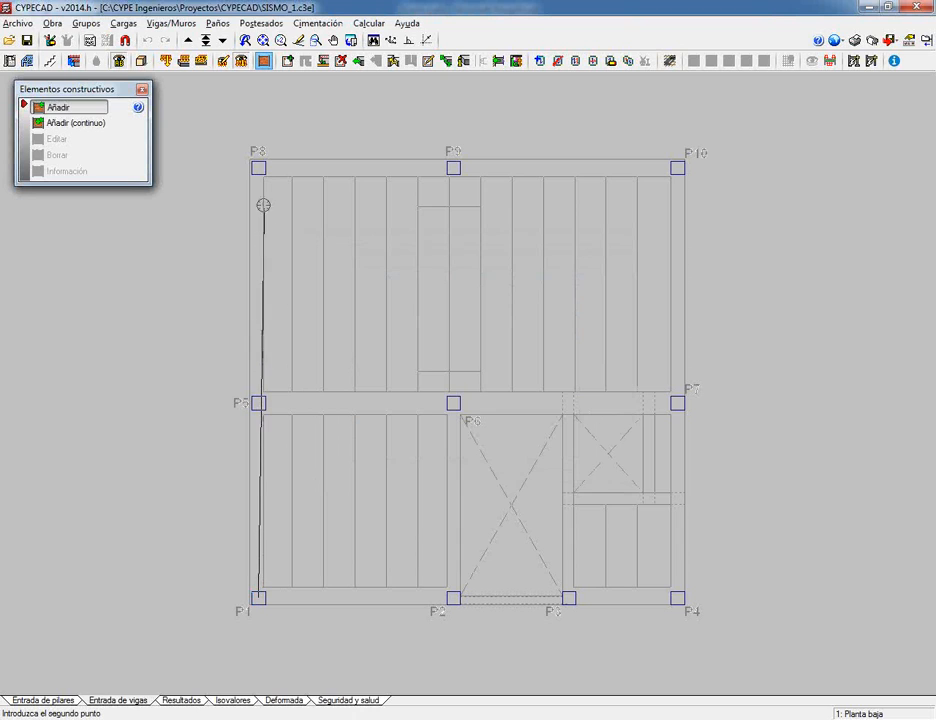
{"action": "left_click", "coordinate": [258, 167]}
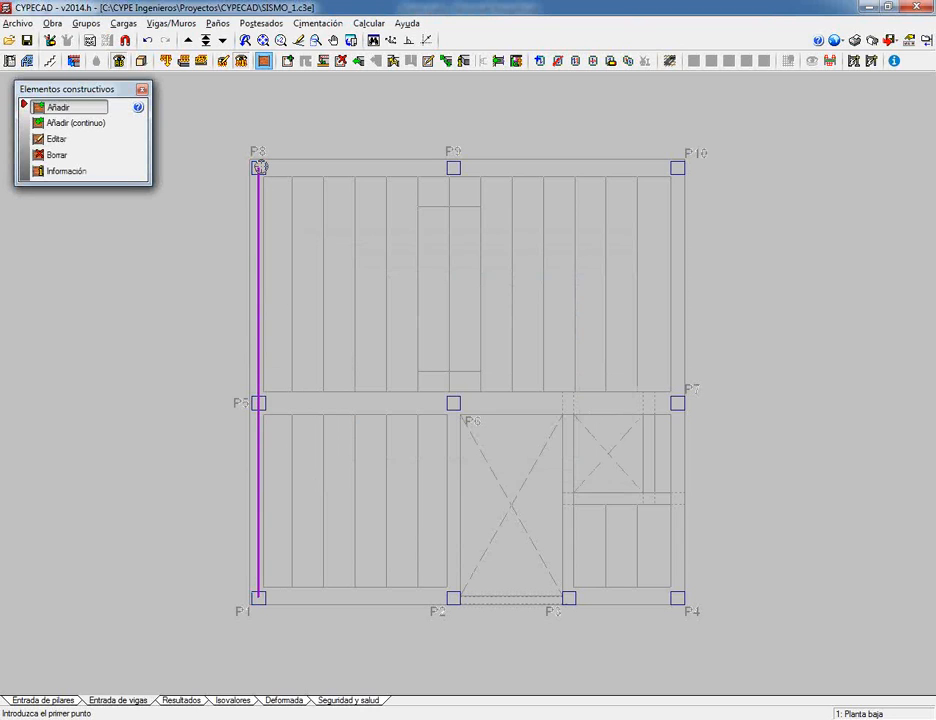
Place ejemplo construction elements along the remaining perimeter, from P8 to P10, P10 to P4 and P4 to P1
{"action": "left_click", "coordinate": [258, 167]}
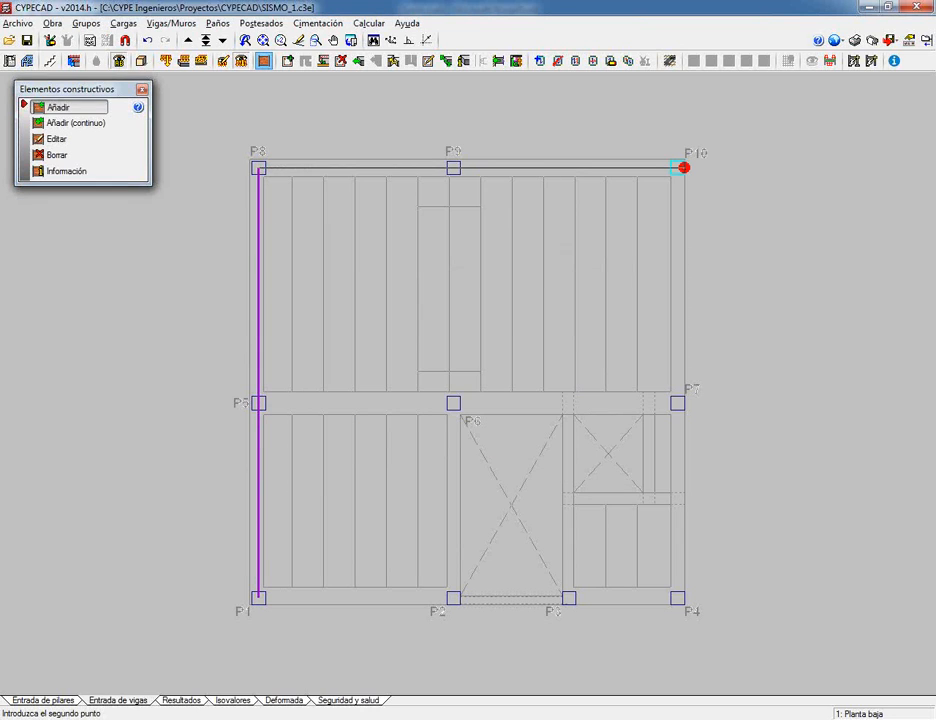
{"action": "left_click", "coordinate": [677, 167]}
{"action": "left_click", "coordinate": [677, 167]}
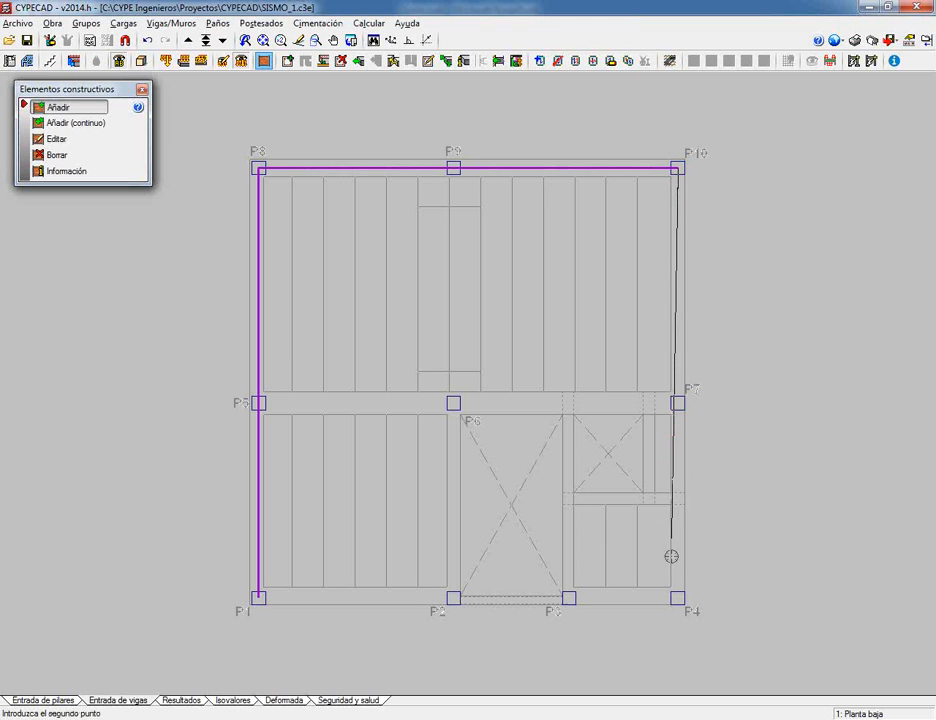
{"action": "left_click", "coordinate": [677, 598]}
{"action": "left_click", "coordinate": [677, 598]}
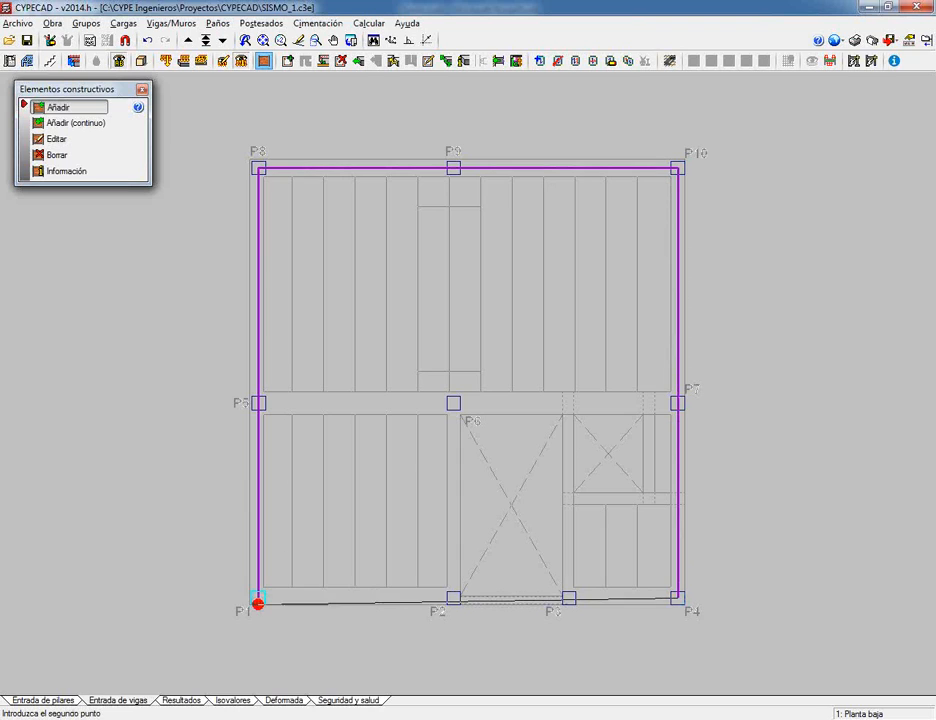
{"action": "left_click", "coordinate": [258, 598]}
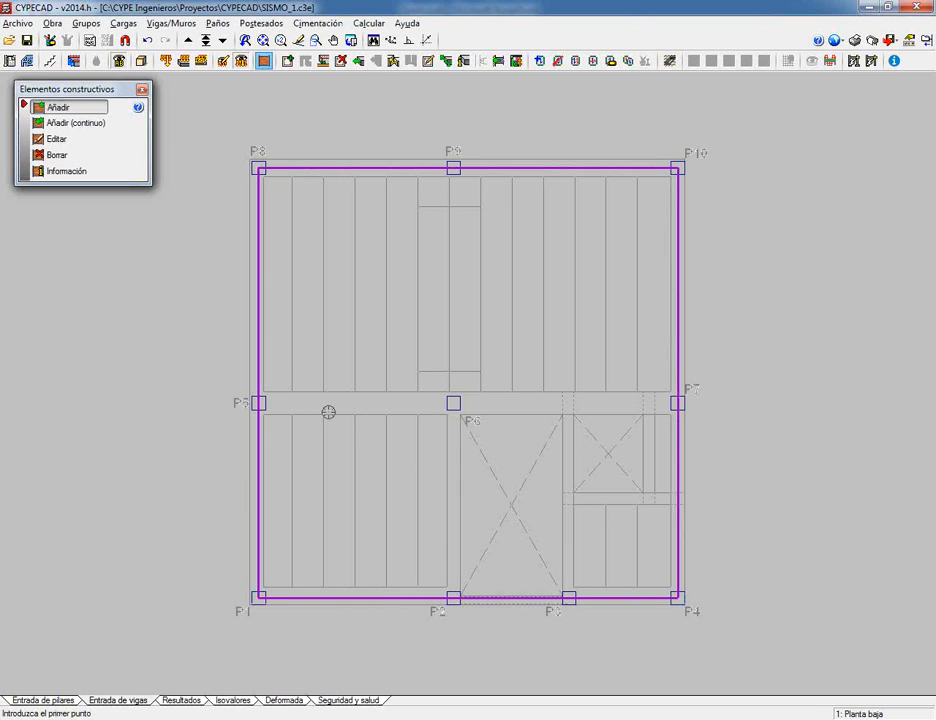
Drop the element started at P5 and place interior construction elements from P6 to P7 and from P6 to P2
{"action": "left_click", "coordinate": [258, 403]}
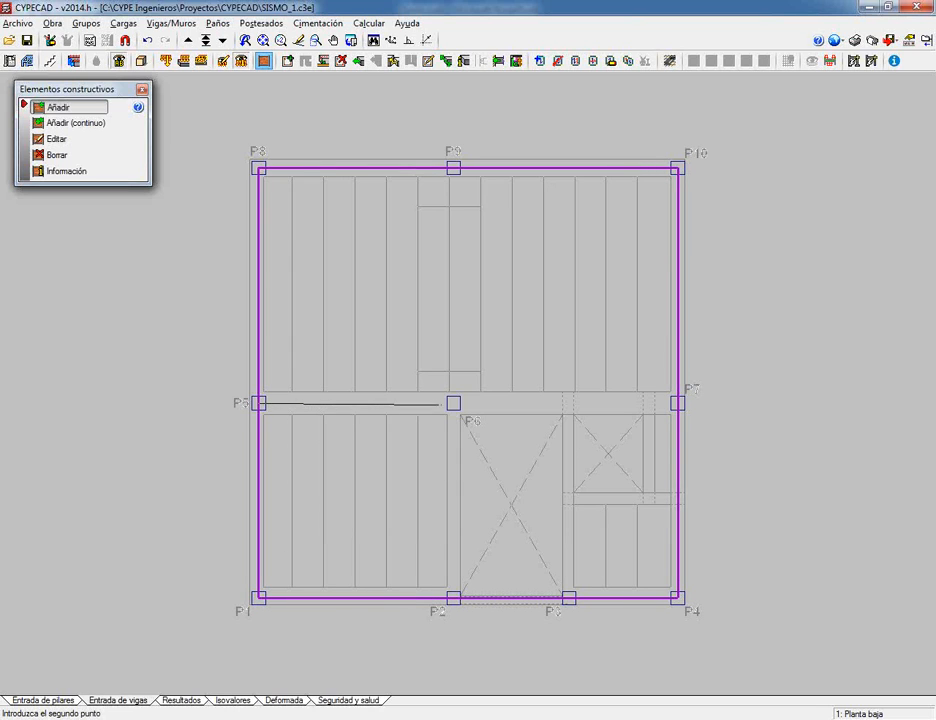
{"action": "right_click", "coordinate": [453, 403]}
{"action": "left_click", "coordinate": [453, 403]}
{"action": "left_click", "coordinate": [677, 403]}
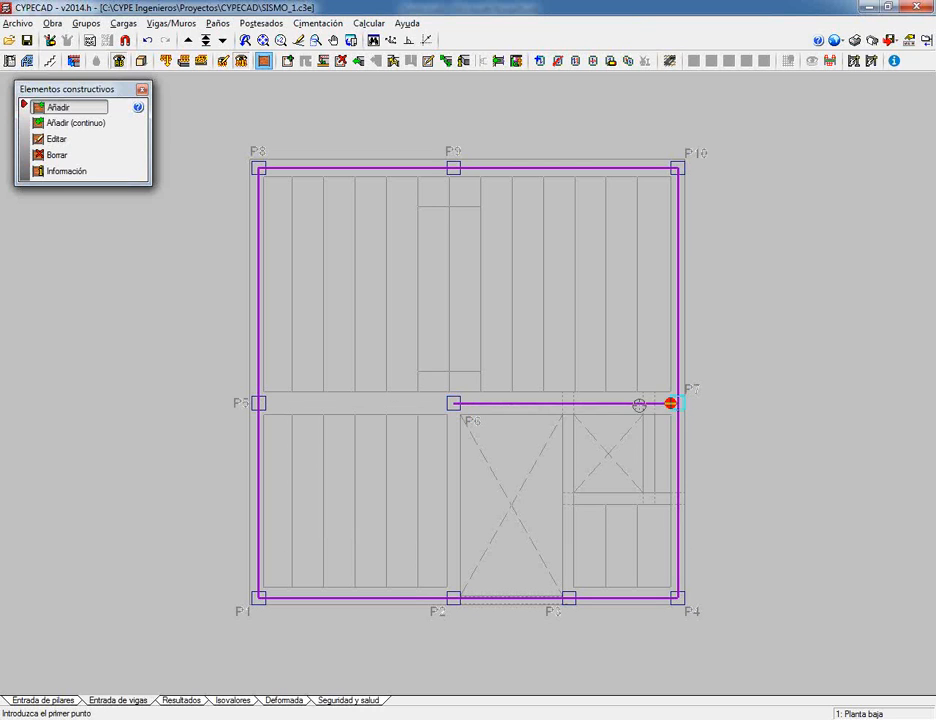
{"action": "left_click", "coordinate": [453, 403]}
{"action": "left_click", "coordinate": [453, 592]}
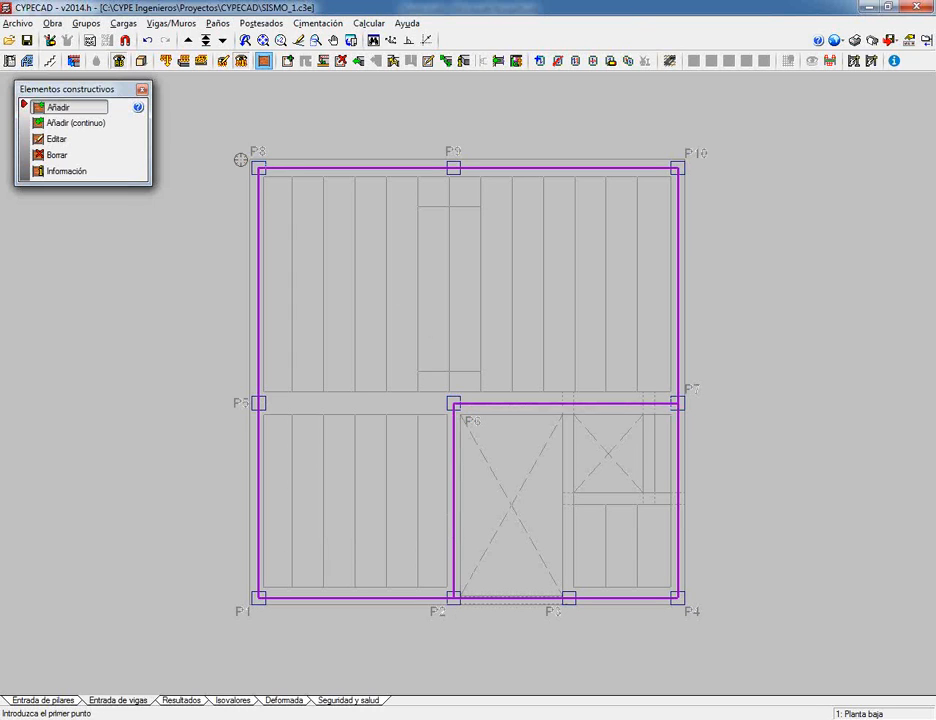
Check the equivalent masonry bar properties of the construction elements between P8 and P9 and between P5 and P8
{"action": "left_click", "coordinate": [84, 172]}
{"action": "mouse_move", "coordinate": [354, 176]}
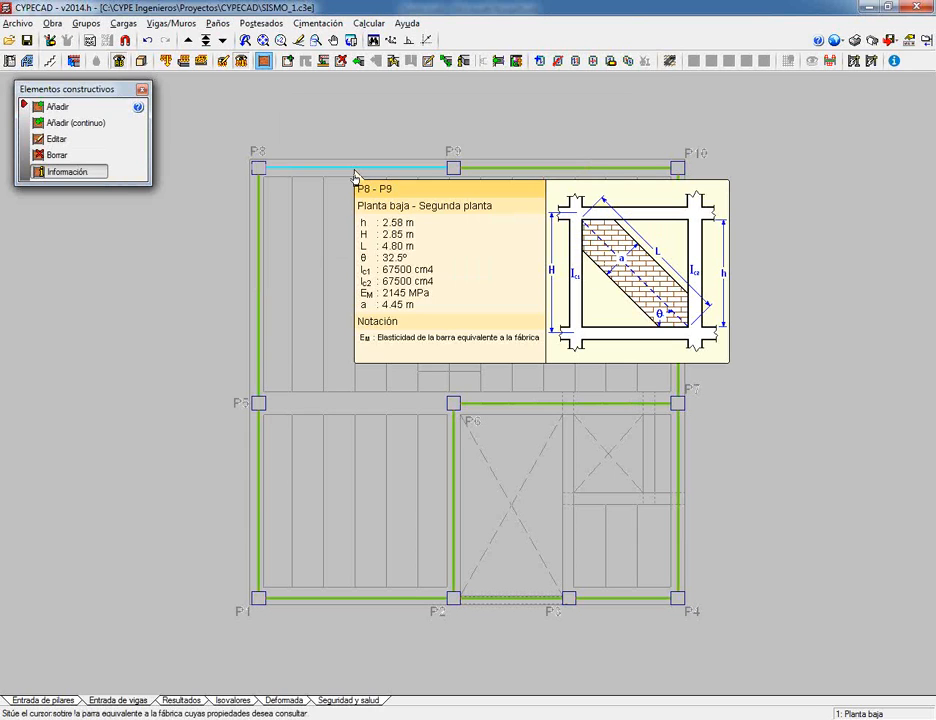
{"action": "mouse_move", "coordinate": [266, 241]}
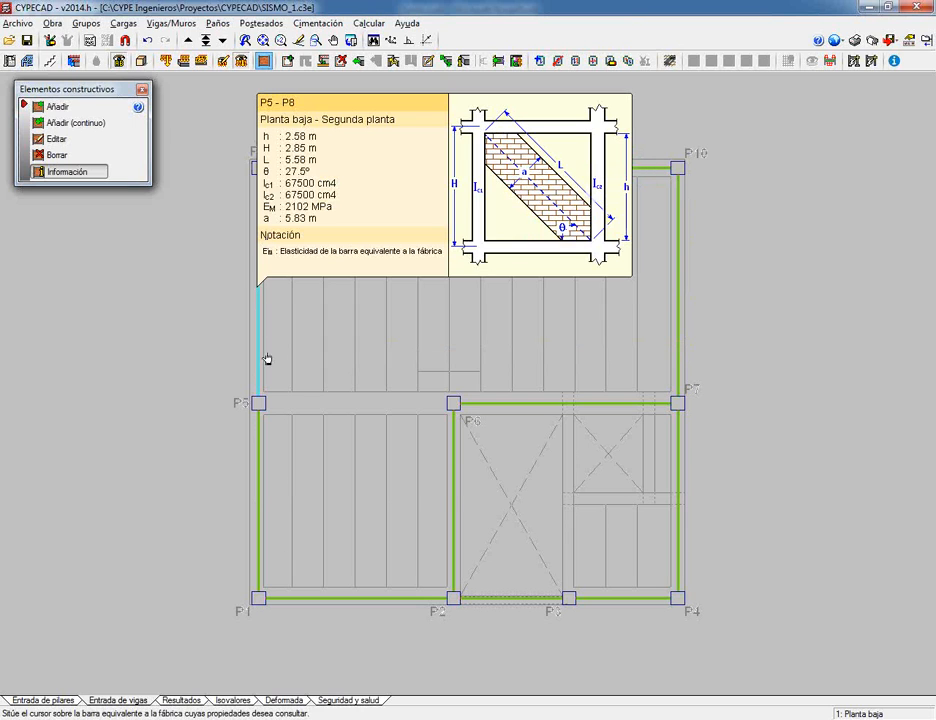
{"action": "mouse_move", "coordinate": [305, 183]}
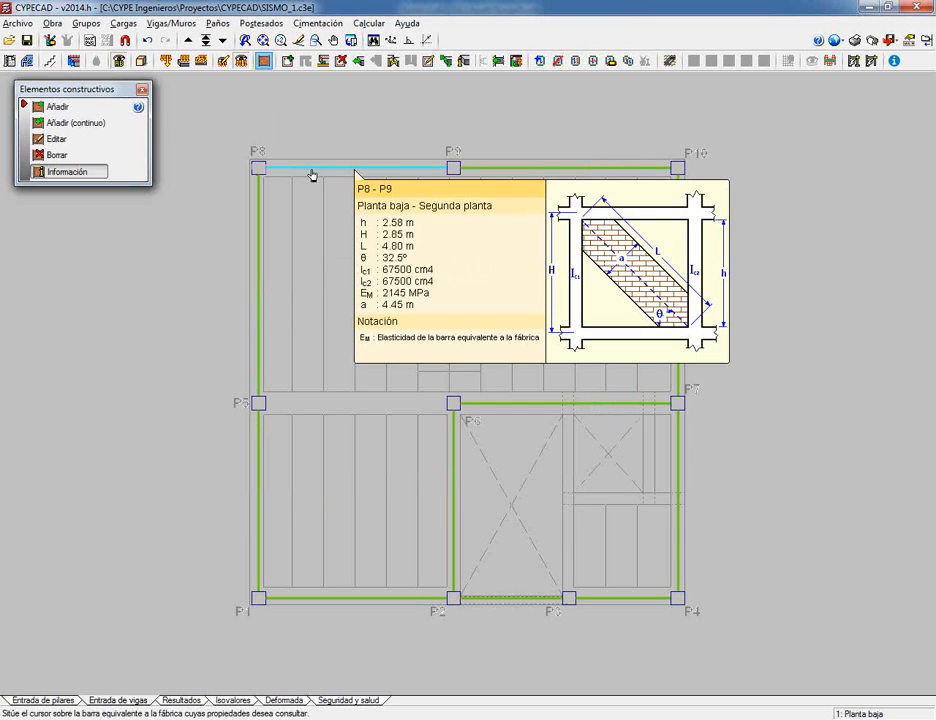
Inspect the placed walls in the 3D model of the building from several sides, and close the 3D view
{"action": "left_click", "coordinate": [141, 62]}
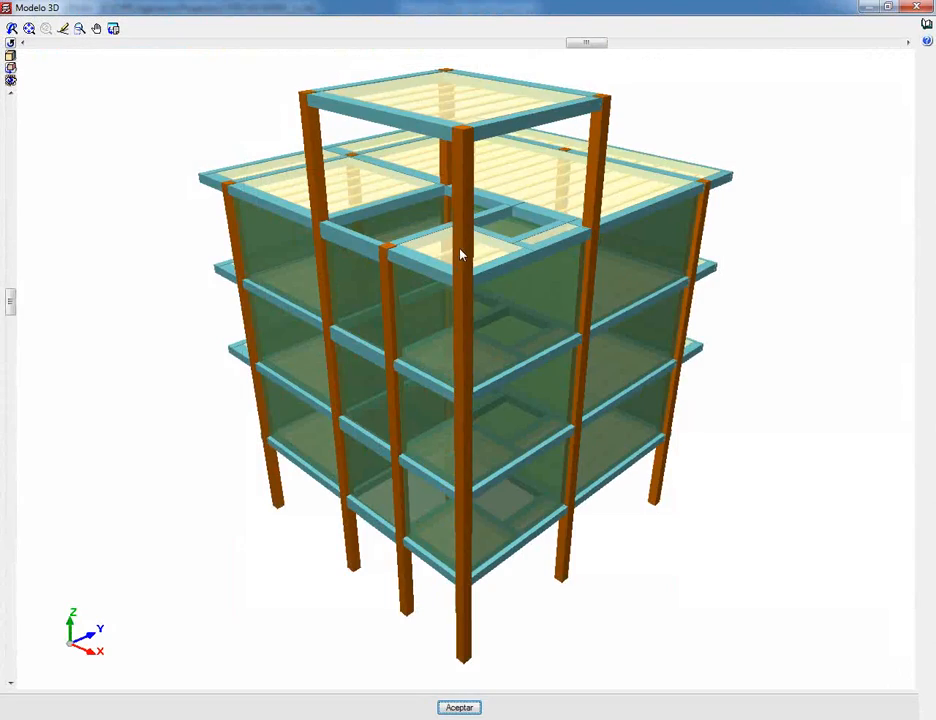
{"action": "left_click_drag", "start_coordinate": [499, 347], "coordinate": [481, 418]}
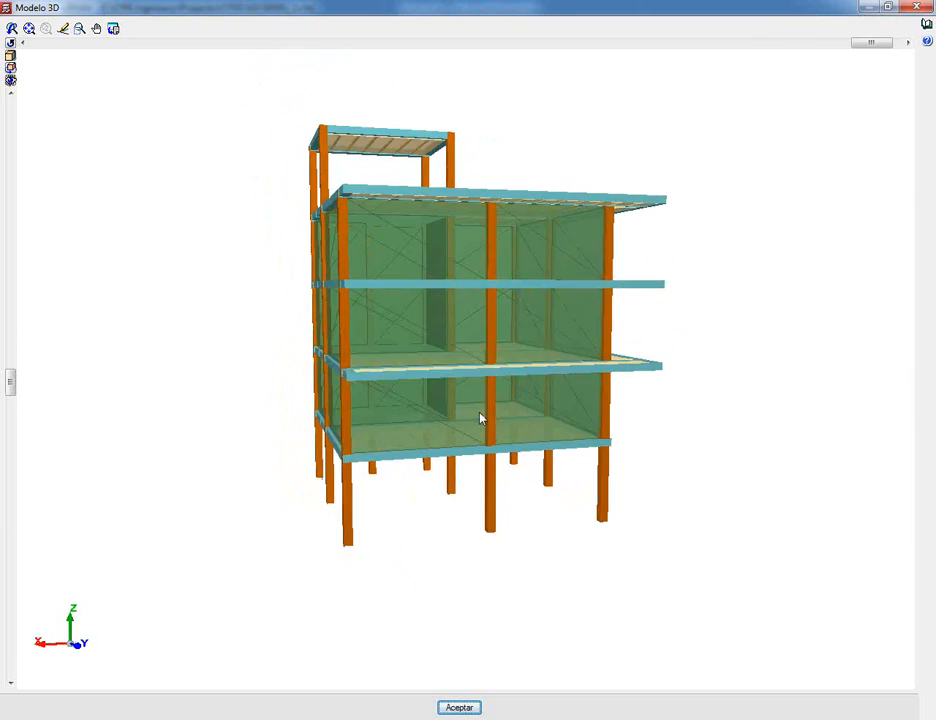
{"action": "left_click_drag", "start_coordinate": [413, 431], "coordinate": [541, 545]}
{"action": "left_click_drag", "start_coordinate": [773, 459], "coordinate": [668, 454]}
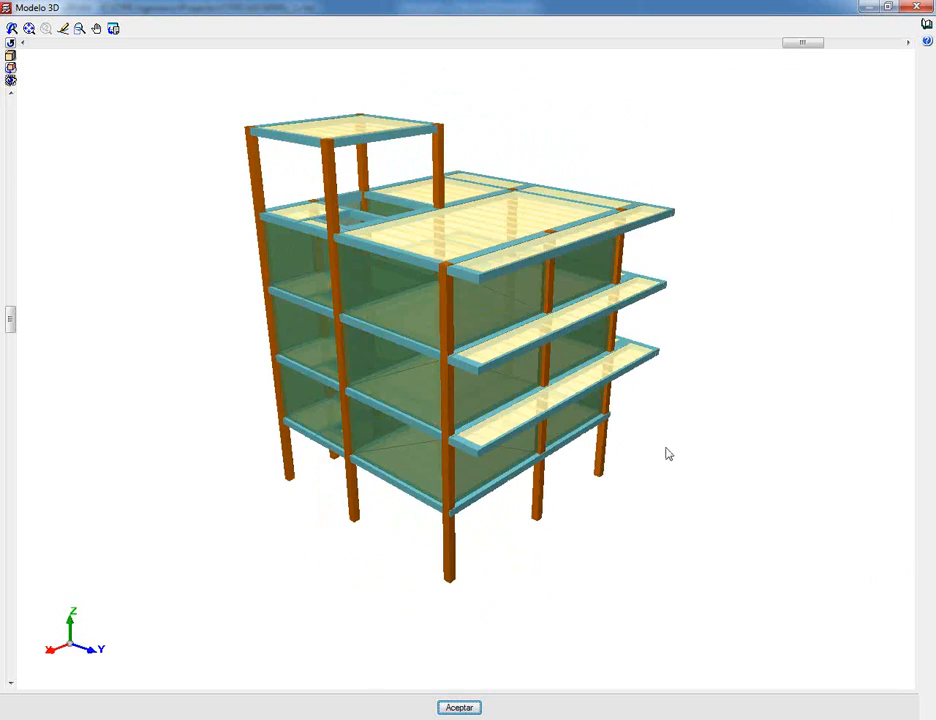
{"action": "left_click", "coordinate": [474, 709]}
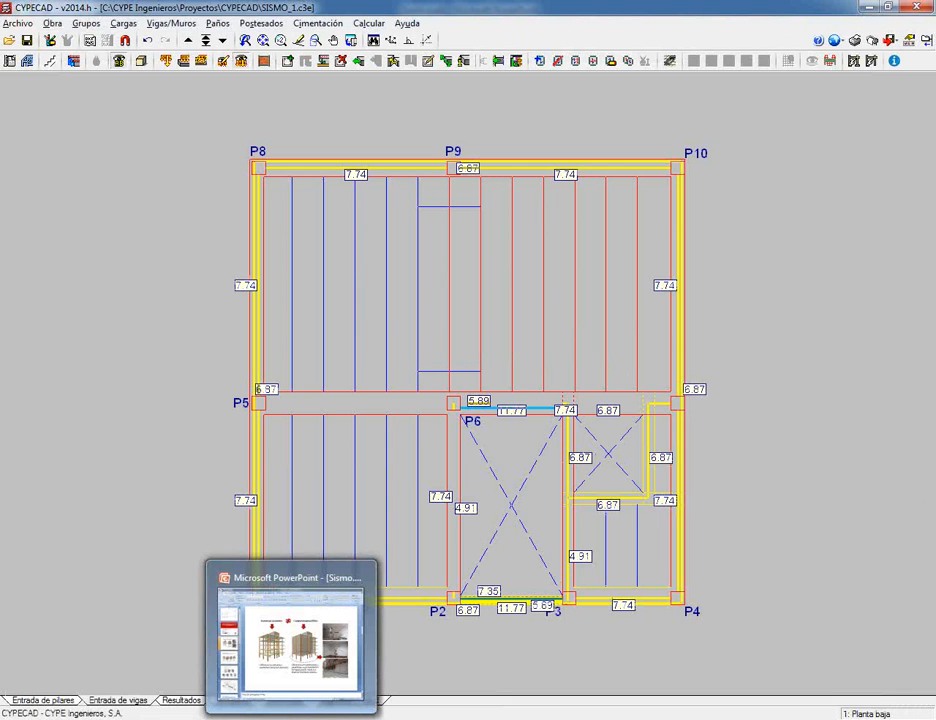
Switch to the PowerPoint presentation, review the slides on dynamic calculation models and shear per storey and state, and return to CYPECAD
{"action": "left_click", "coordinate": [318, 652]}
{"action": "scroll", "coordinate": [414, 546], "scroll_direction": "down", "scroll_amount": 4}
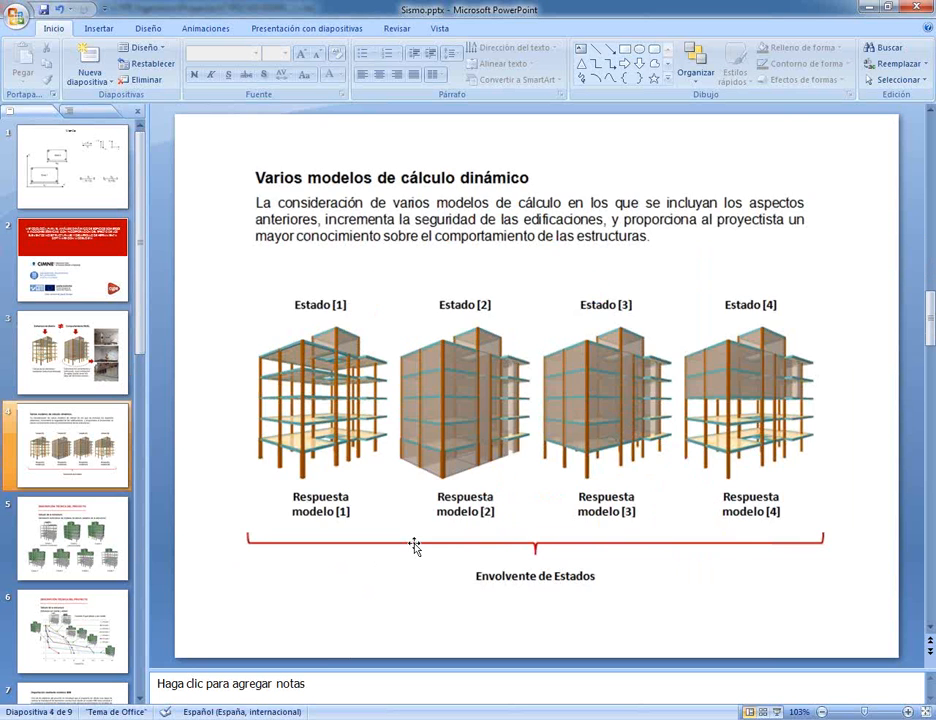
{"action": "scroll", "coordinate": [414, 546], "scroll_direction": "up", "scroll_amount": 2}
{"action": "scroll", "coordinate": [478, 543], "scroll_direction": "up", "scroll_amount": 1}
{"action": "scroll", "coordinate": [478, 543], "scroll_direction": "down", "scroll_amount": 2}
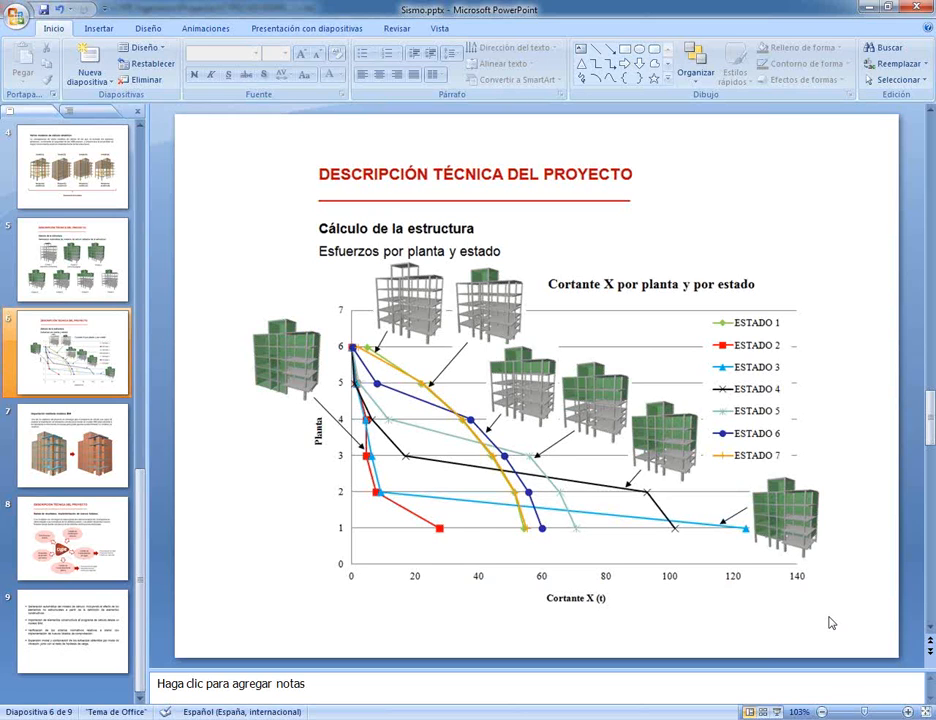
{"action": "left_click", "coordinate": [868, 8]}
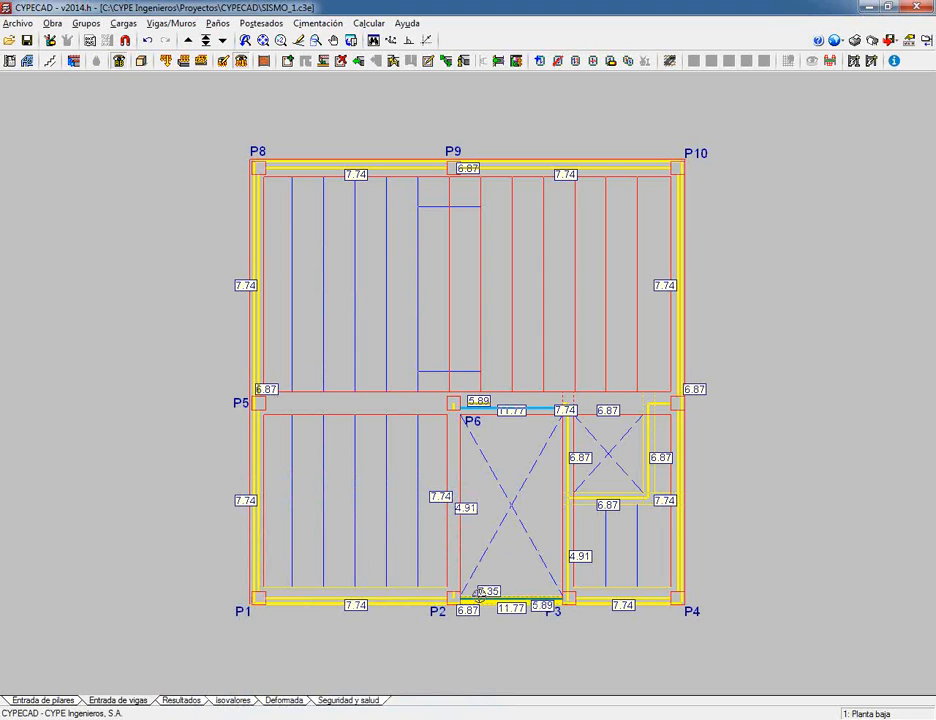
Open the project's general data, review the ductility reinforcement options keeping Marcos ordinarios, and read through their criteria document
{"action": "left_click", "coordinate": [52, 23]}
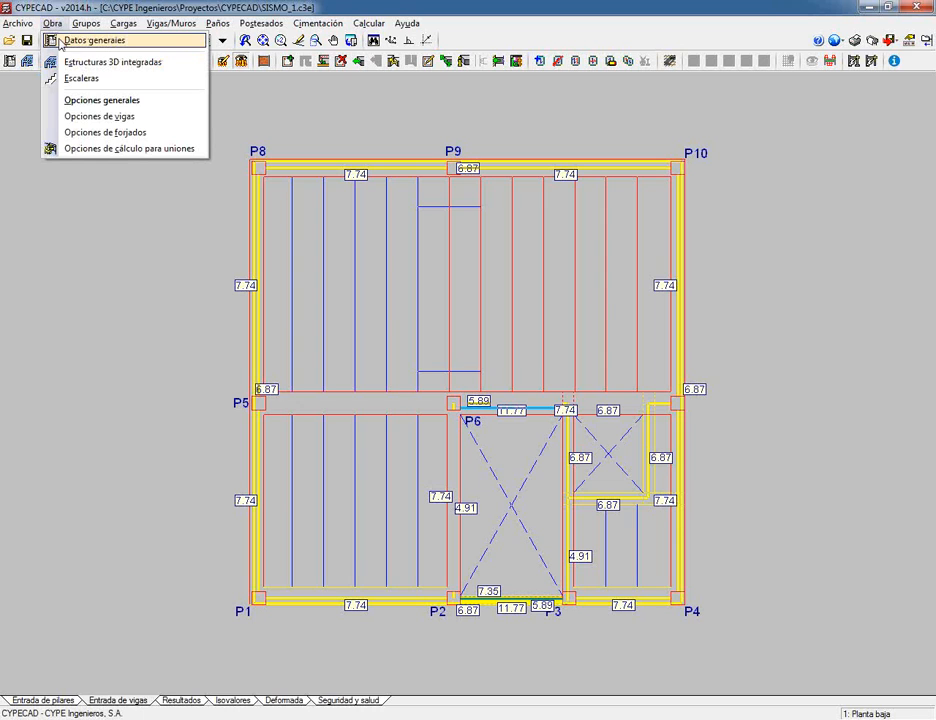
{"action": "left_click", "coordinate": [60, 41]}
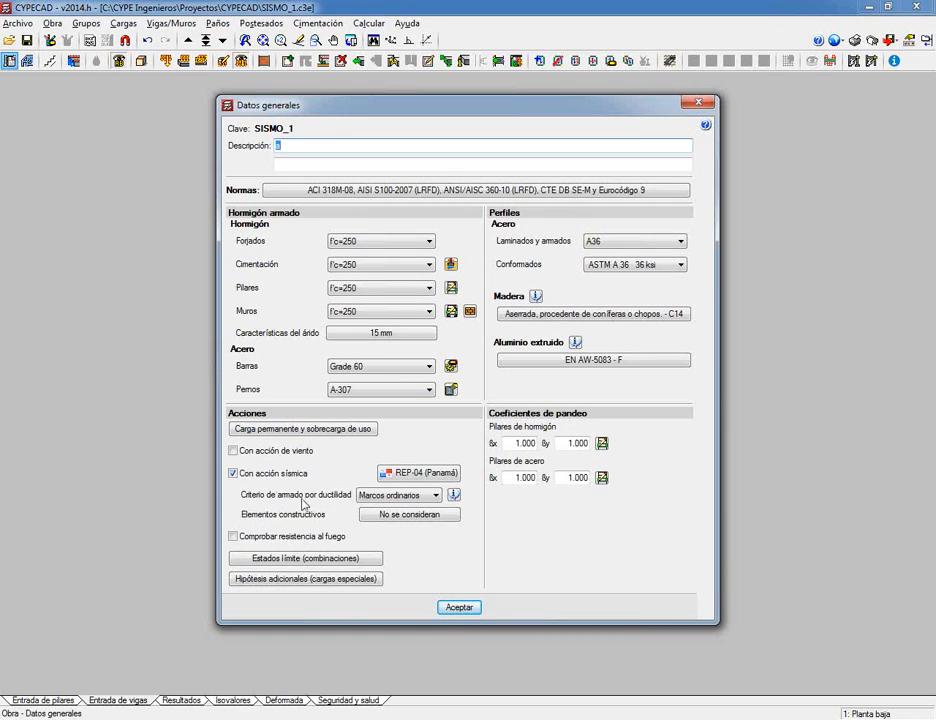
{"action": "left_click", "coordinate": [432, 498]}
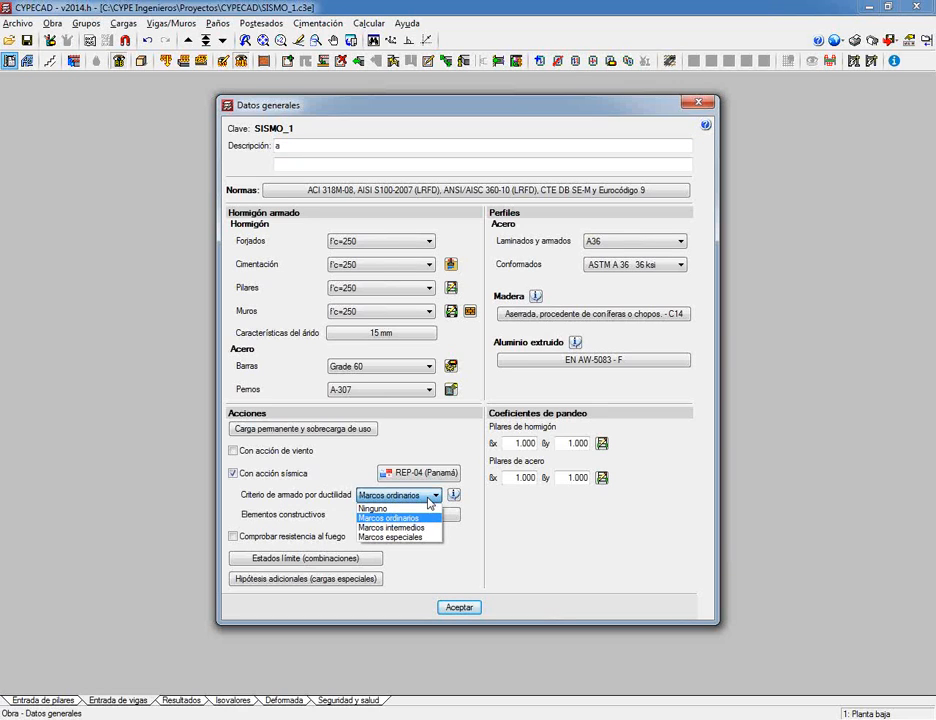
{"action": "left_click", "coordinate": [493, 506]}
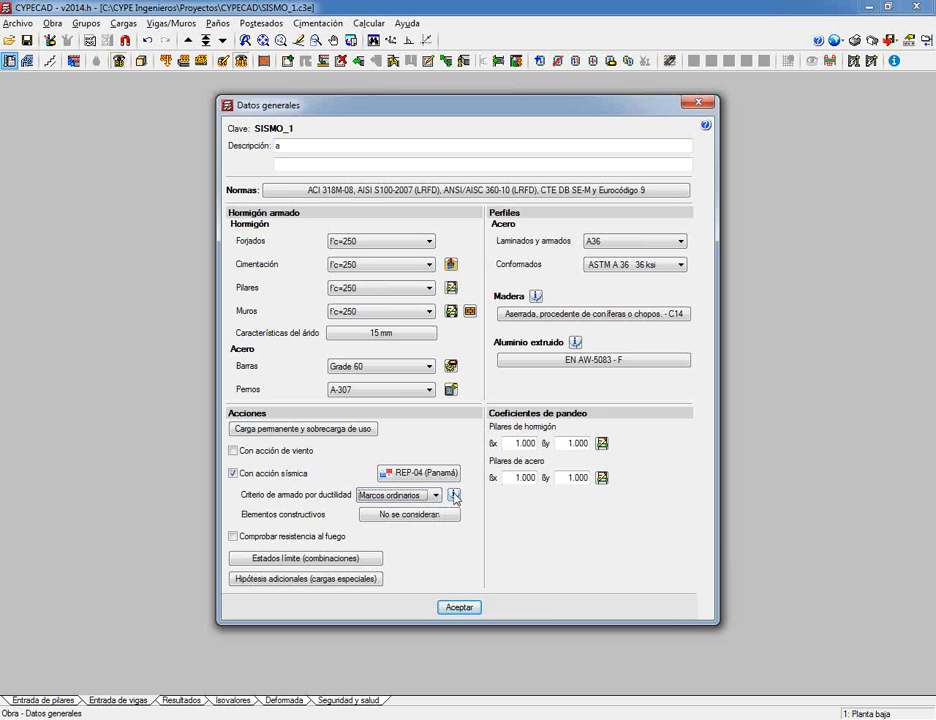
{"action": "left_click", "coordinate": [454, 496]}
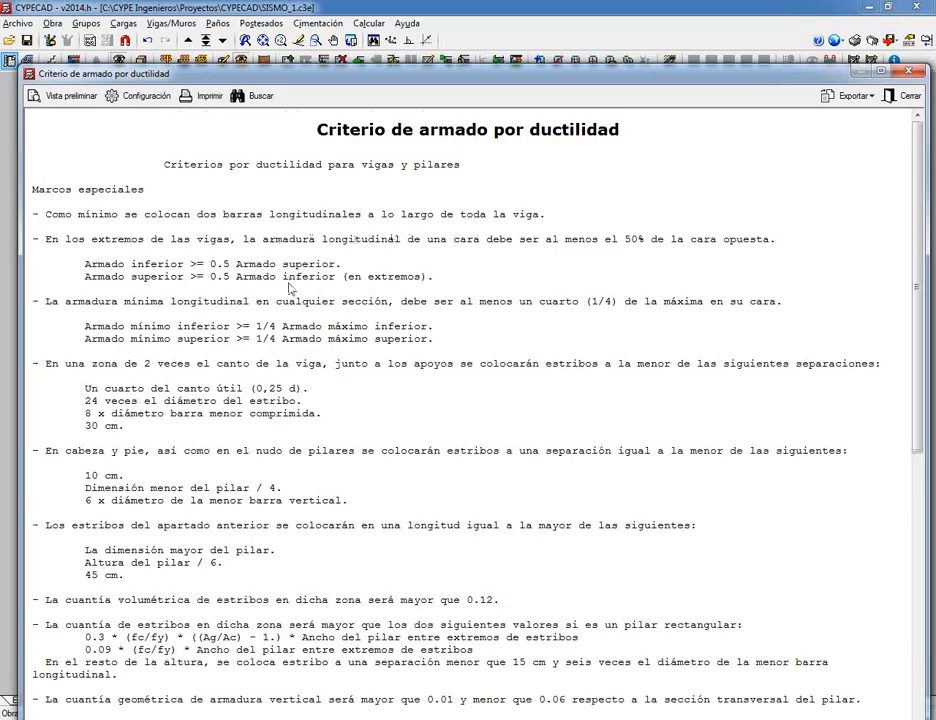
{"action": "scroll", "coordinate": [291, 288], "scroll_direction": "down", "scroll_amount": 15}
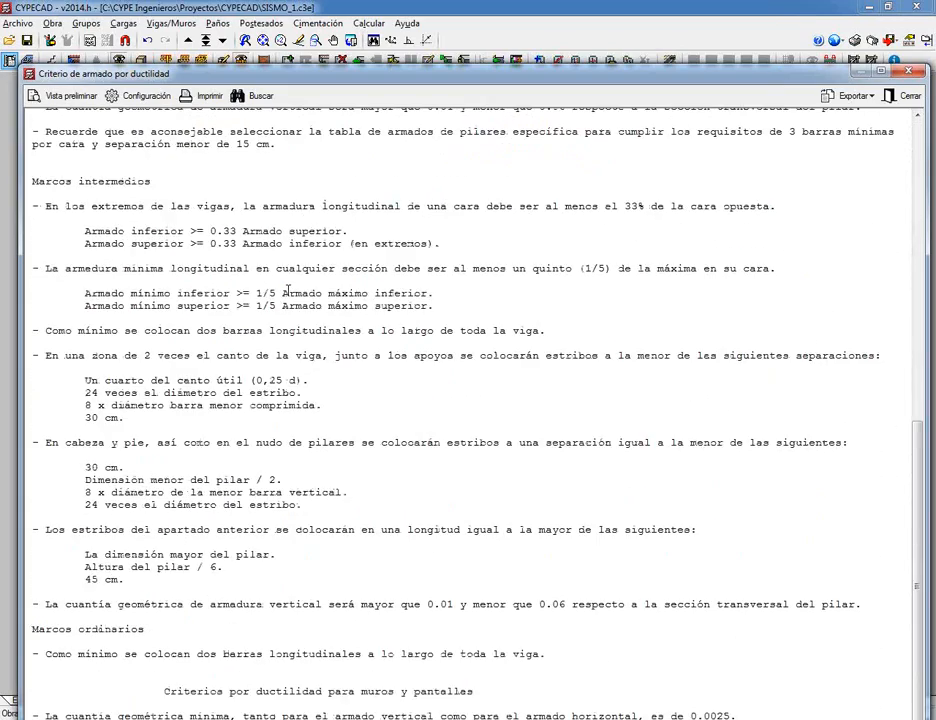
{"action": "scroll", "coordinate": [287, 292], "scroll_direction": "up", "scroll_amount": 17}
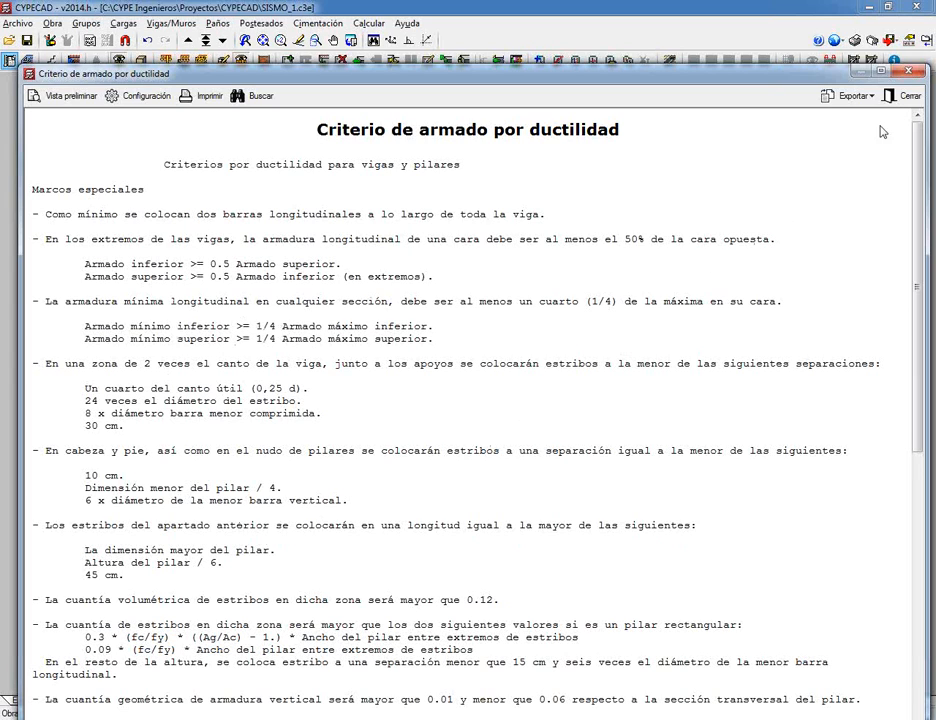
{"action": "left_click", "coordinate": [903, 96]}
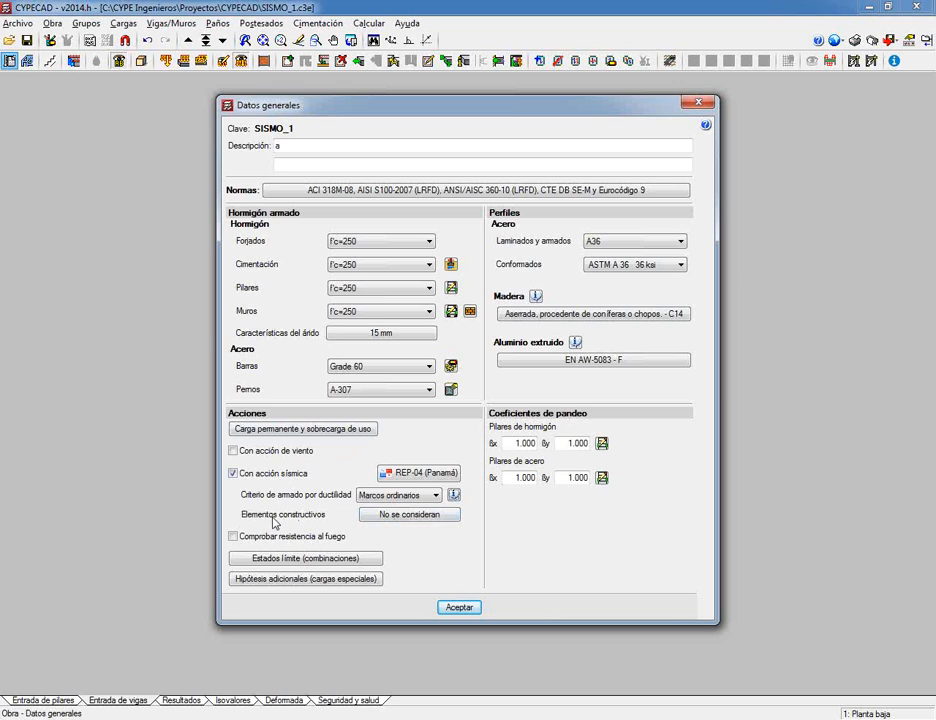
Try Interacción con la estructura for the construction elements with progressive cracking states, comparing all intermediate states with only the final state
{"action": "left_click", "coordinate": [377, 520]}
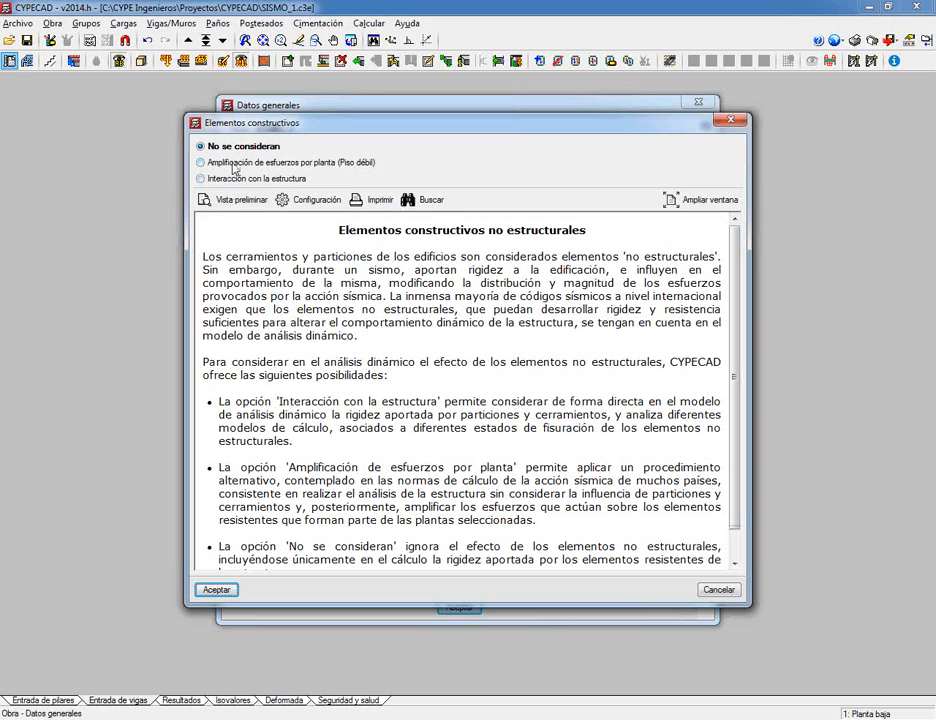
{"action": "left_click", "coordinate": [233, 181]}
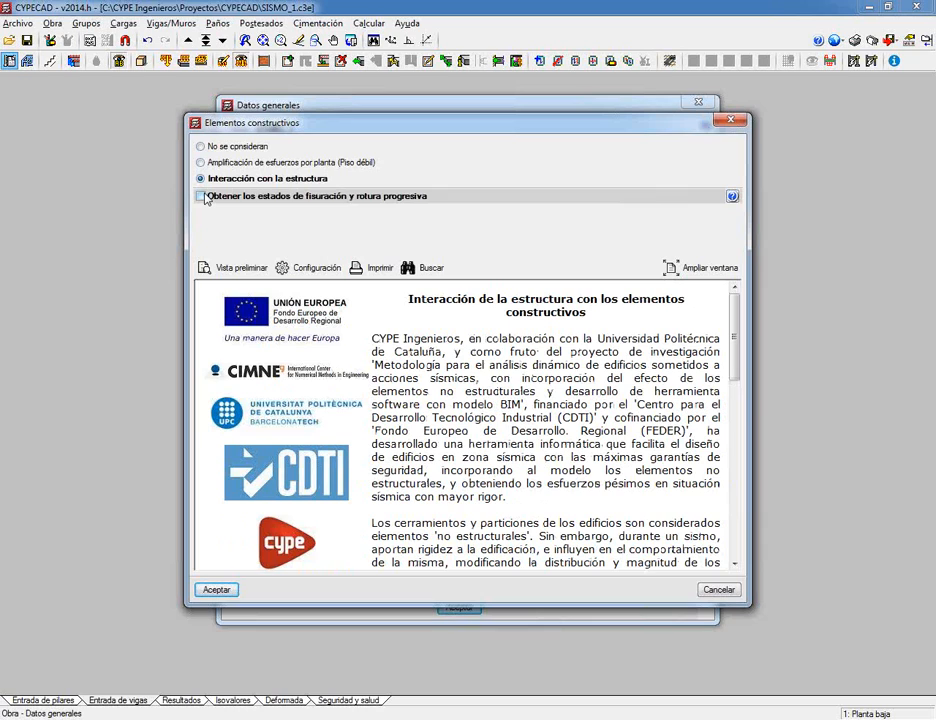
{"action": "left_click", "coordinate": [201, 196]}
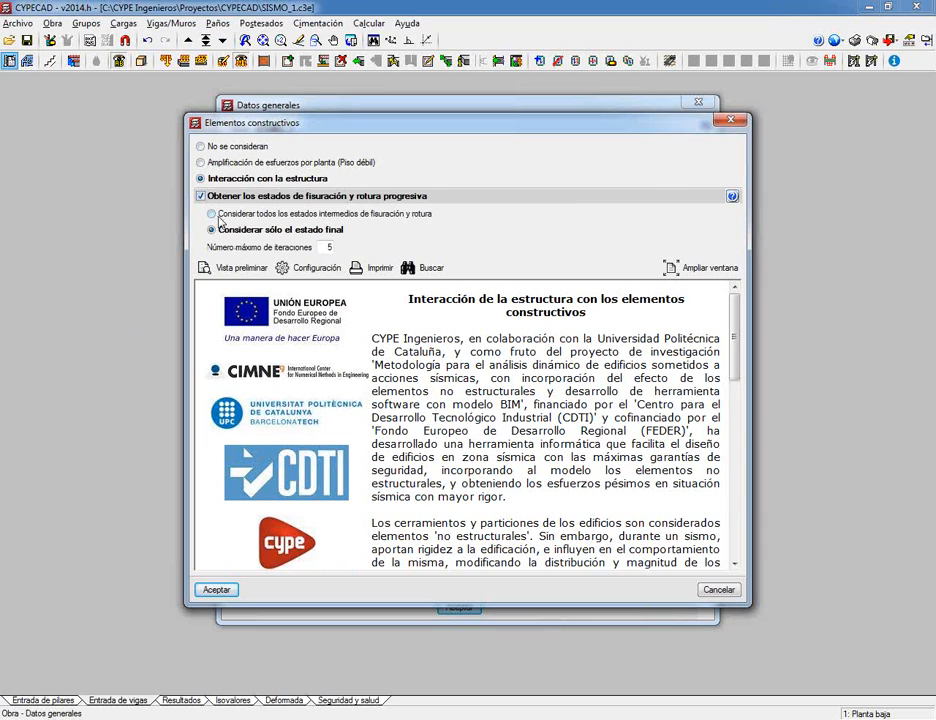
{"action": "left_click", "coordinate": [222, 215]}
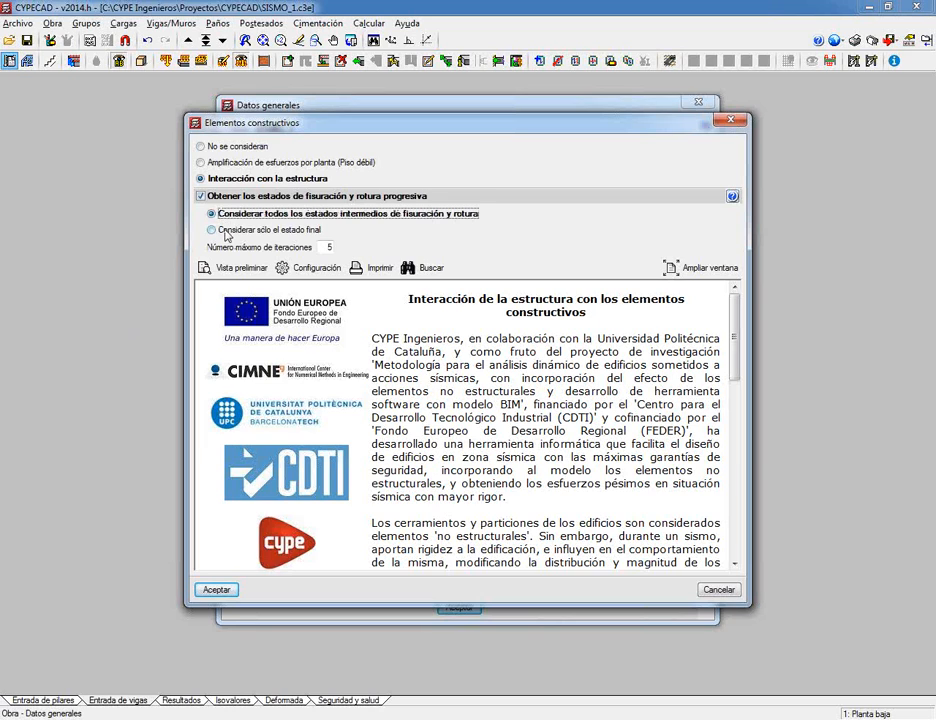
{"action": "left_click", "coordinate": [225, 233]}
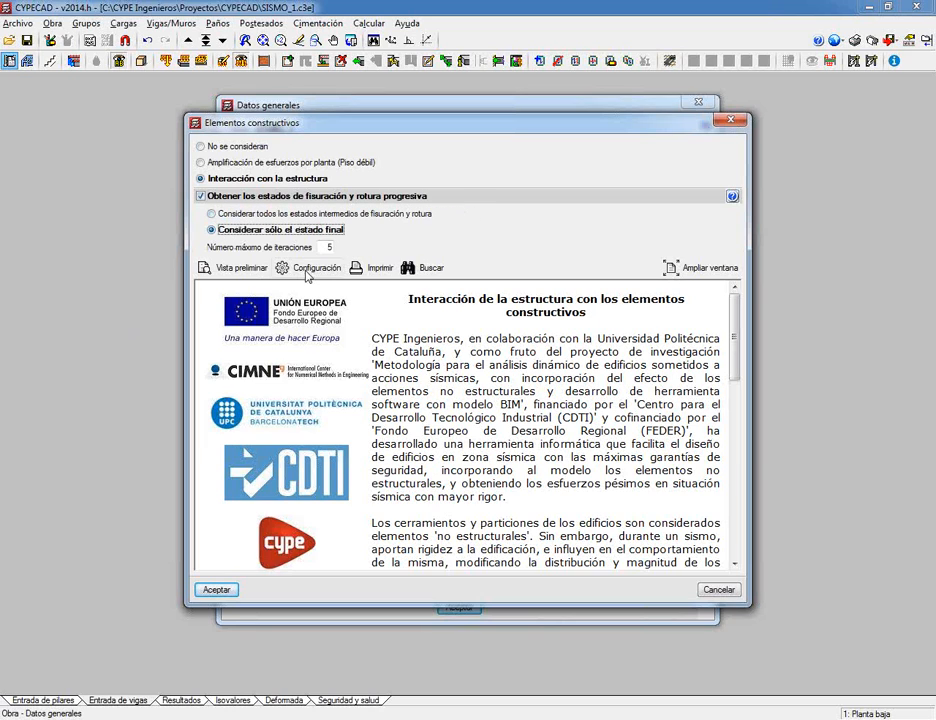
{"action": "mouse_move", "coordinate": [323, 246]}
Try Amplificación de esfuerzos por planta with different weak storeys and user-entered factors, discard the changes and close the general data
{"action": "left_click", "coordinate": [236, 165]}
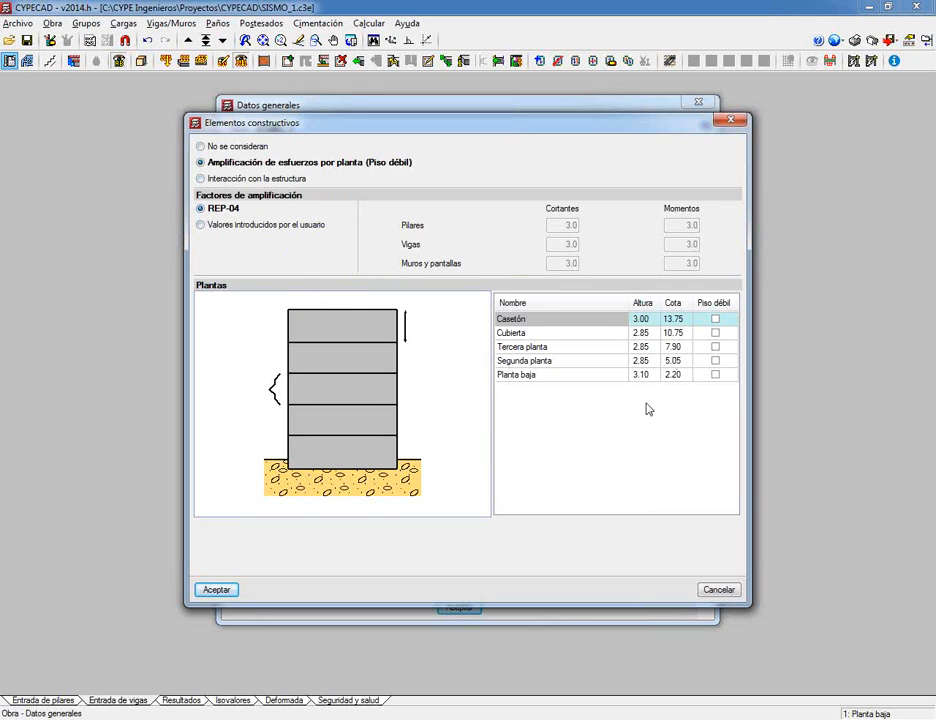
{"action": "left_click", "coordinate": [715, 319]}
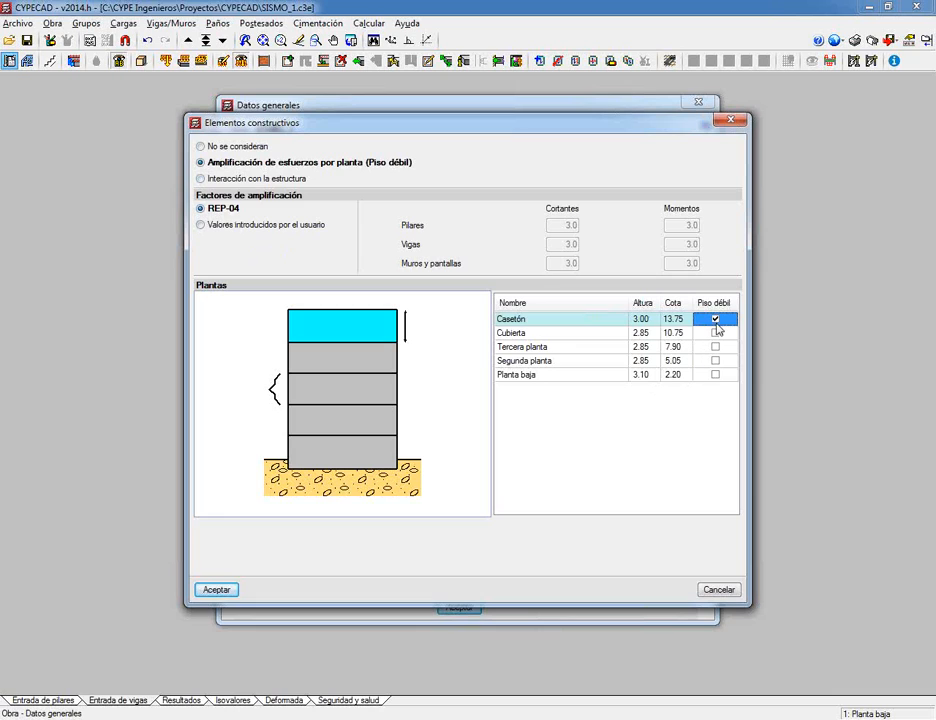
{"action": "left_click", "coordinate": [715, 333]}
{"action": "left_click", "coordinate": [715, 333]}
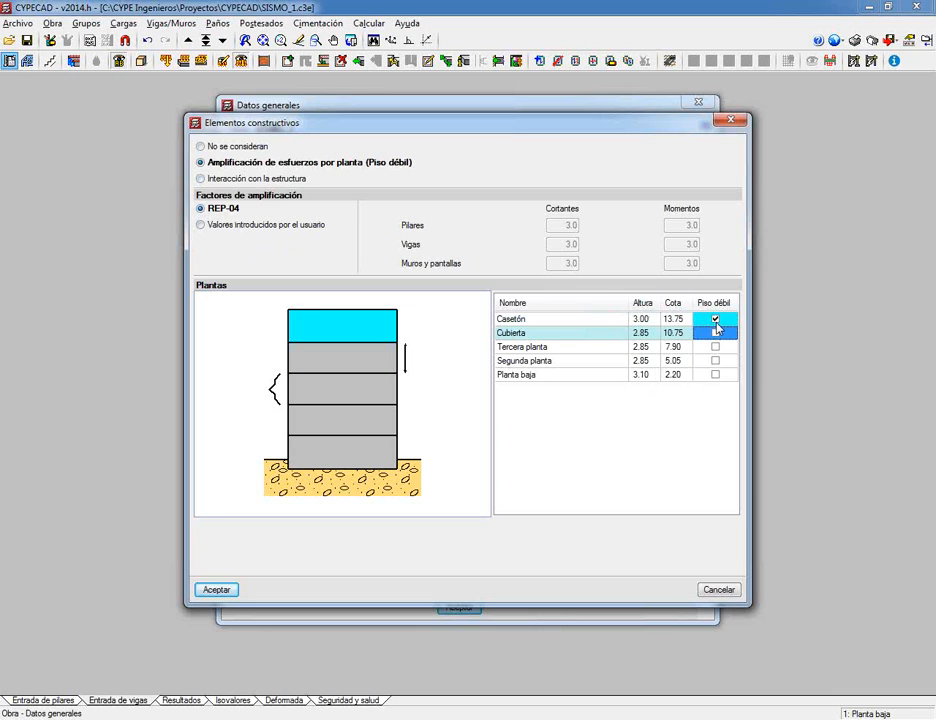
{"action": "left_click", "coordinate": [715, 319]}
{"action": "left_click", "coordinate": [715, 374]}
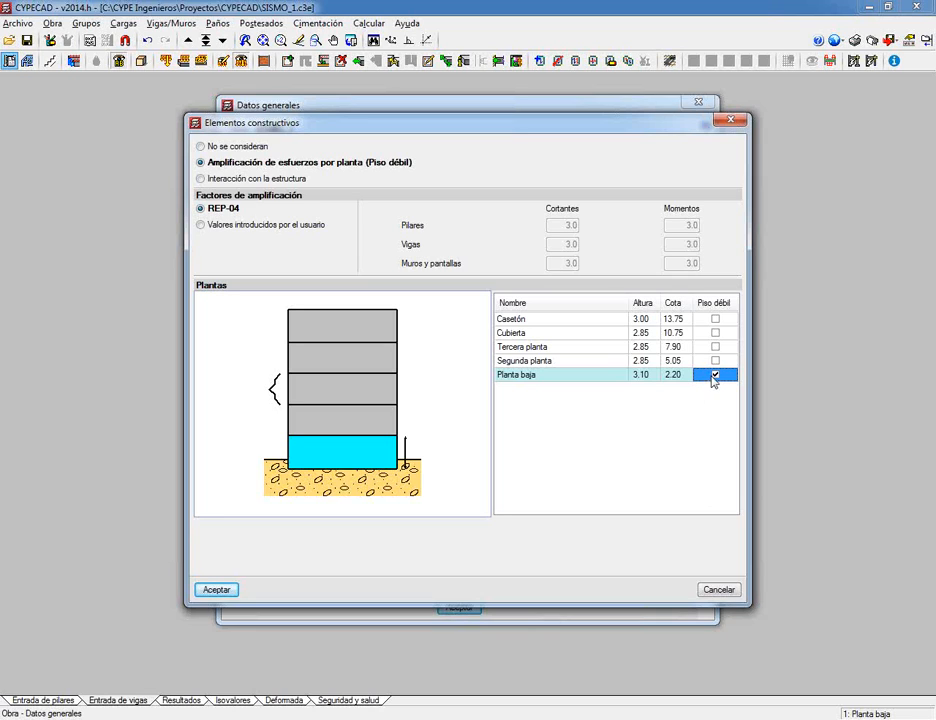
{"action": "left_click", "coordinate": [715, 374]}
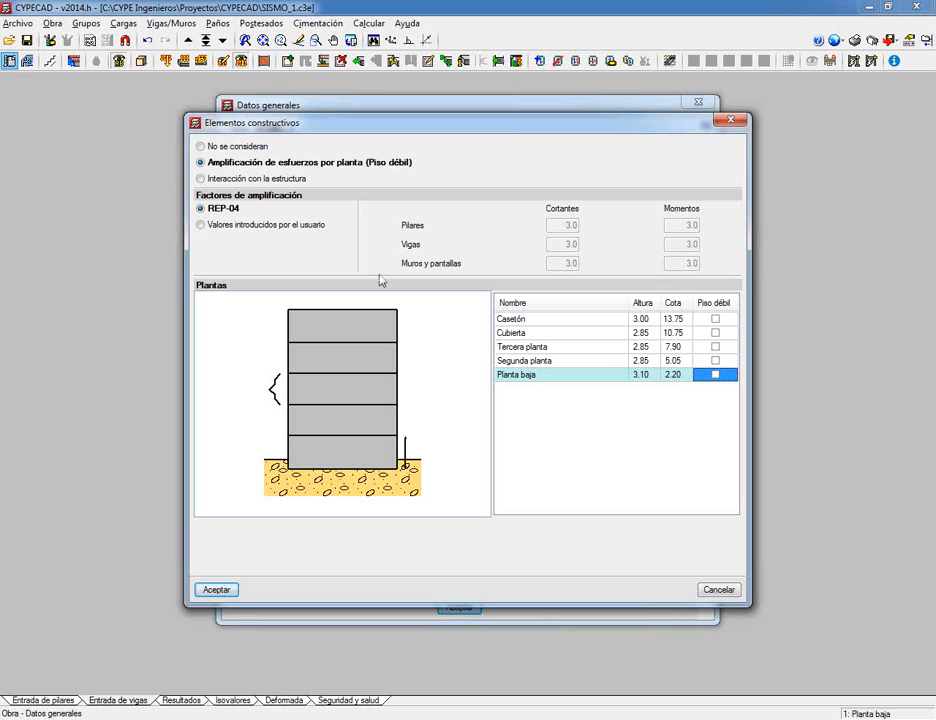
{"action": "left_click", "coordinate": [213, 228]}
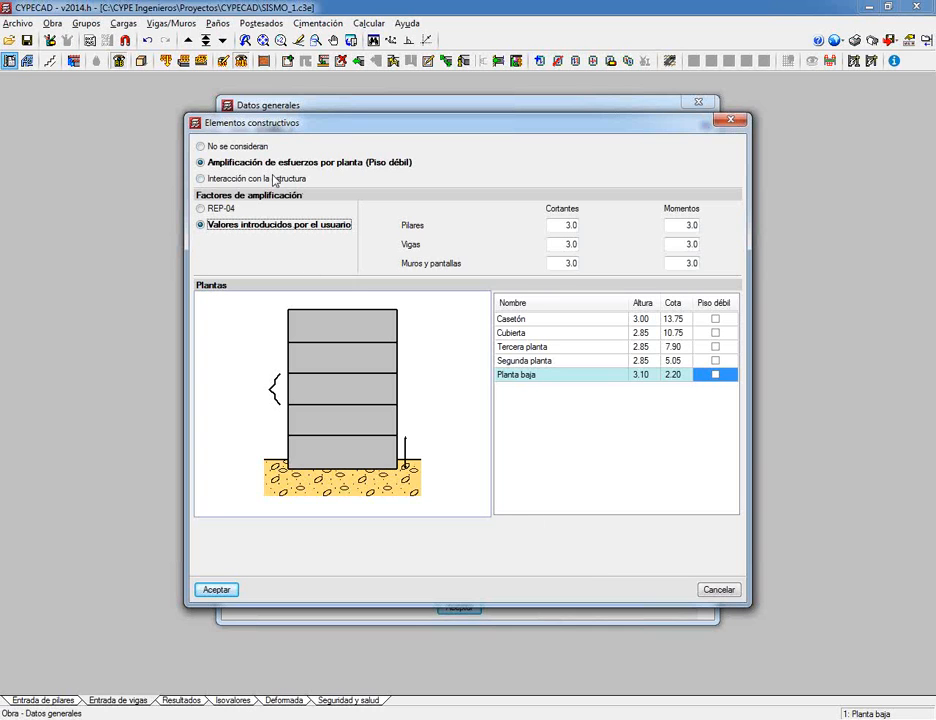
{"action": "left_click", "coordinate": [719, 589]}
{"action": "left_click", "coordinate": [458, 608]}
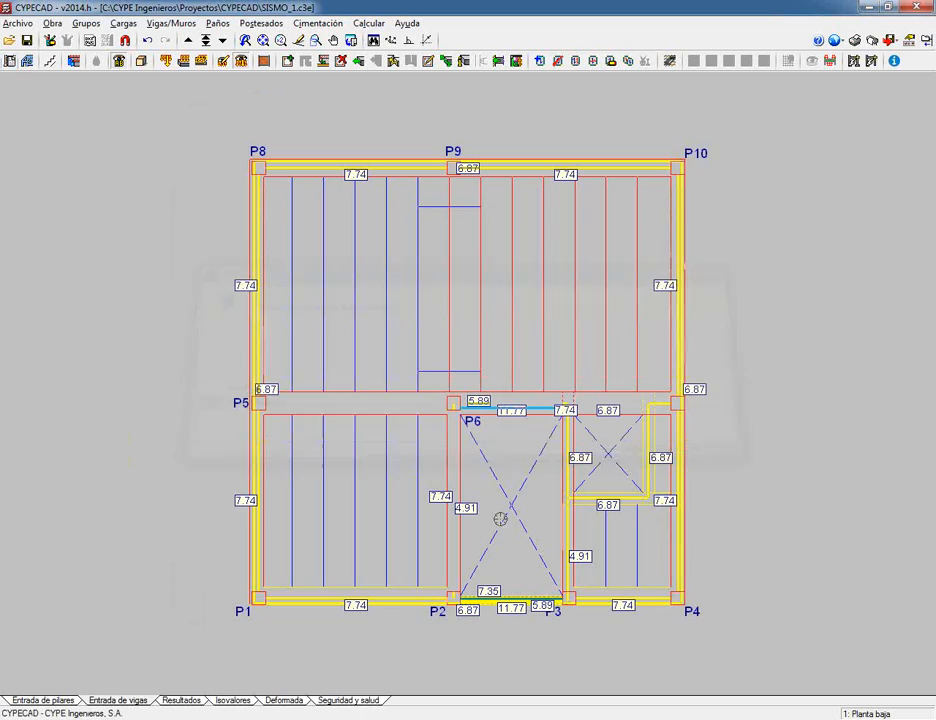